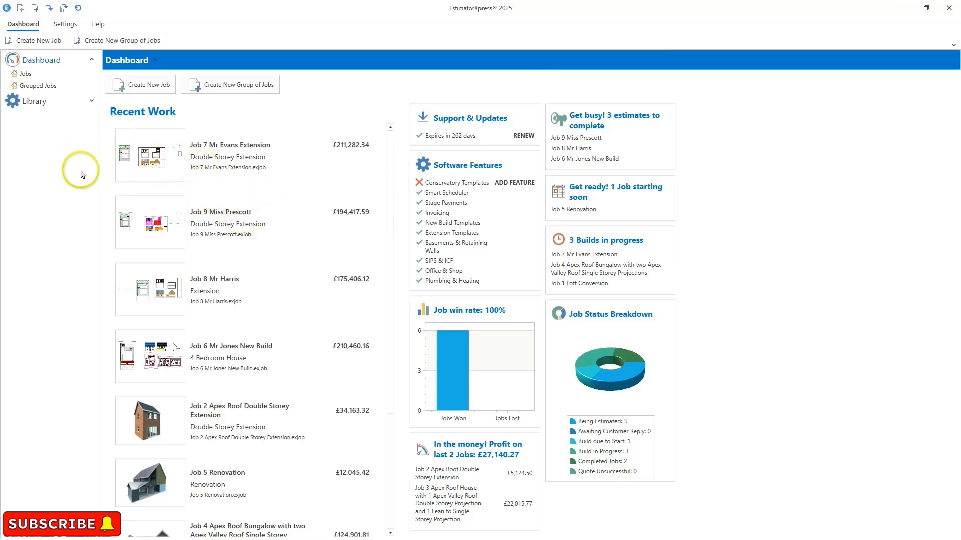
- Open the Master Price Book's materials and set the second Ballast Bulk Bag's unit cost to £67.00
click(91, 101)
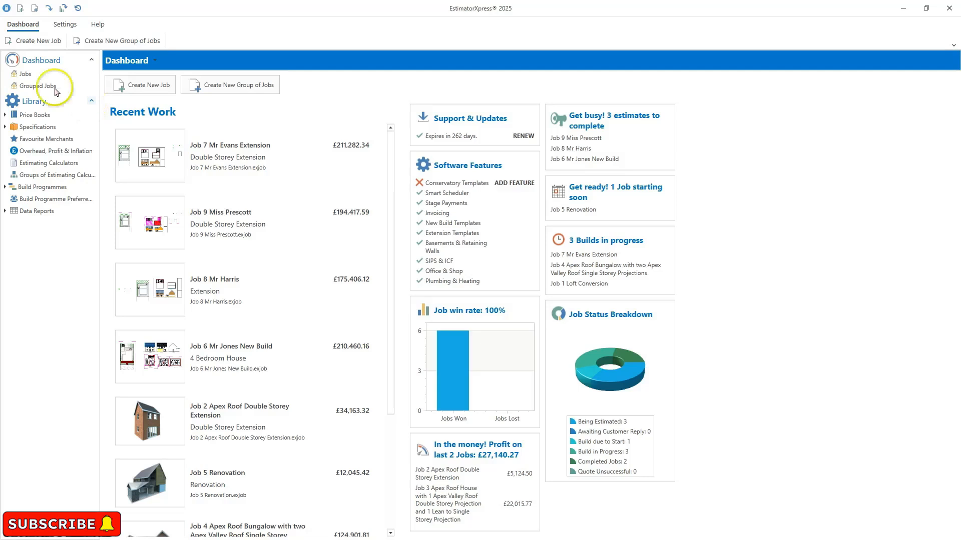
click(5, 116)
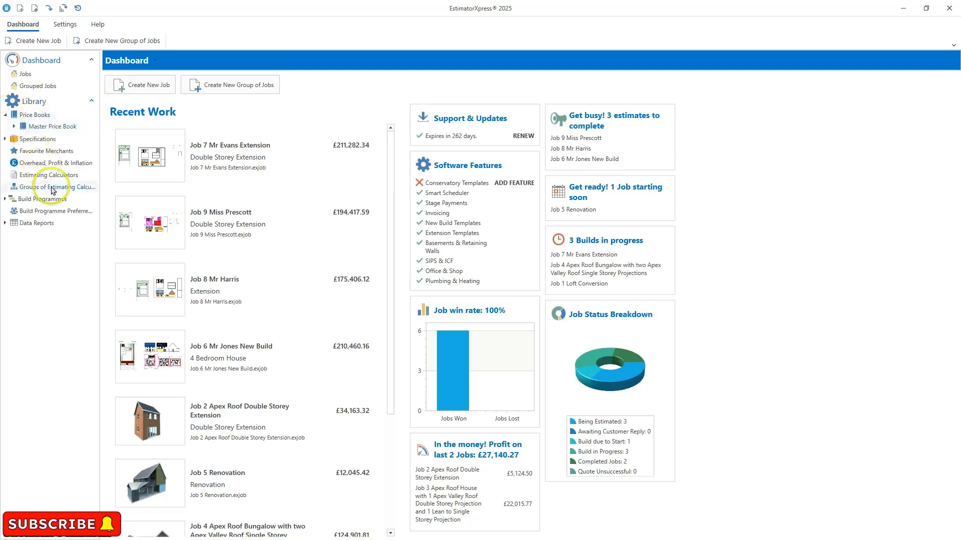
click(52, 126)
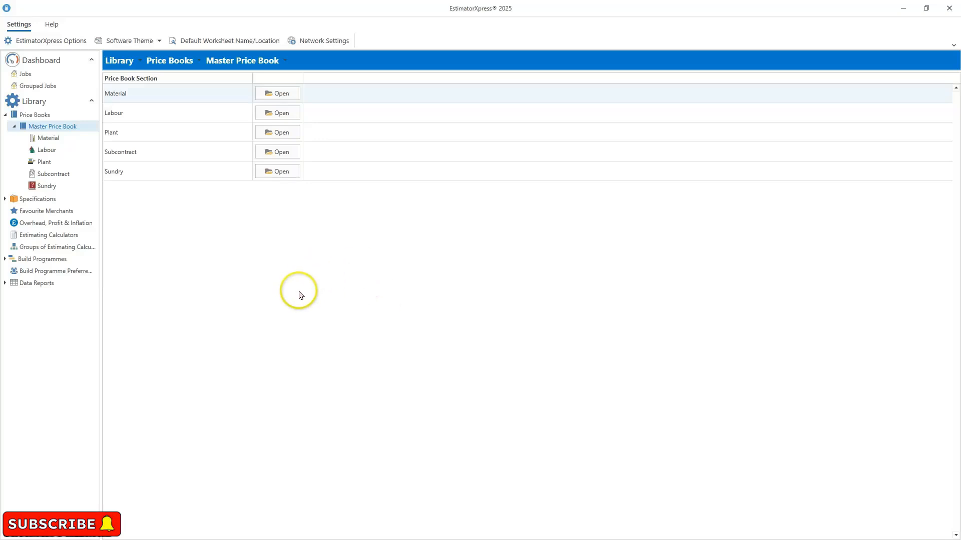
click(275, 96)
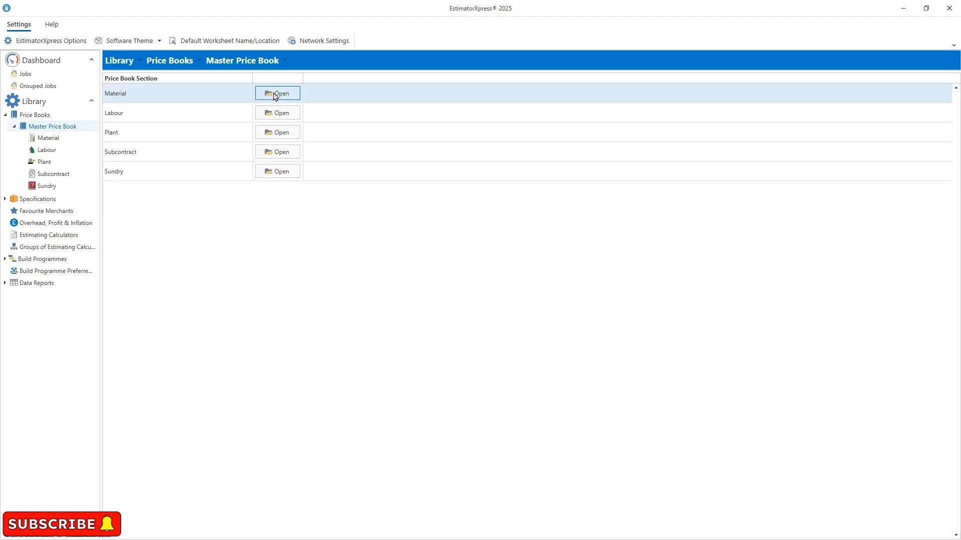
click(275, 96)
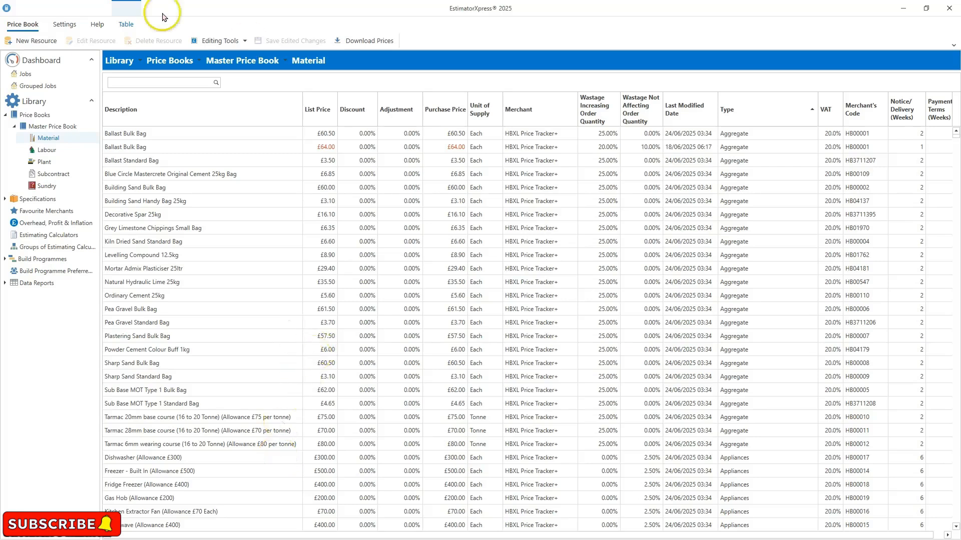
click(158, 146)
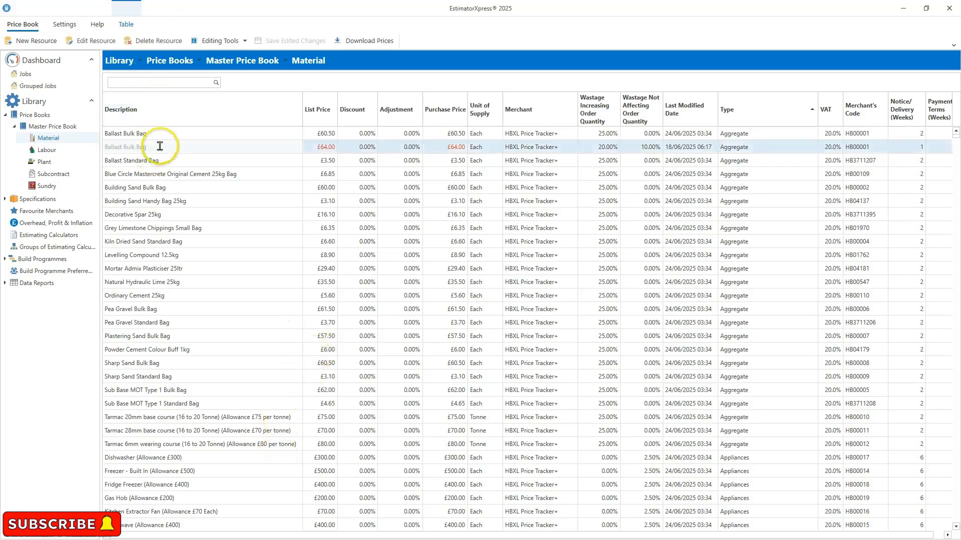
click(90, 44)
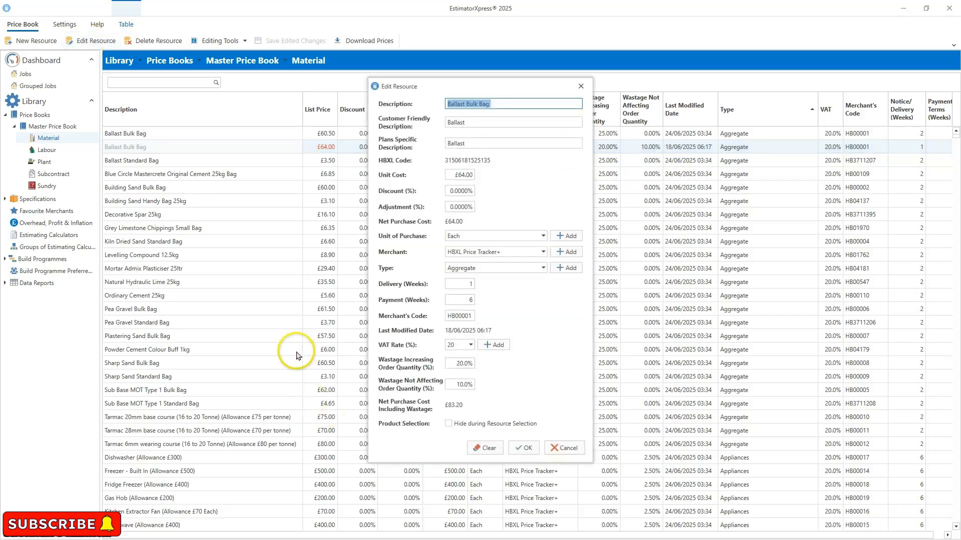
click(457, 174)
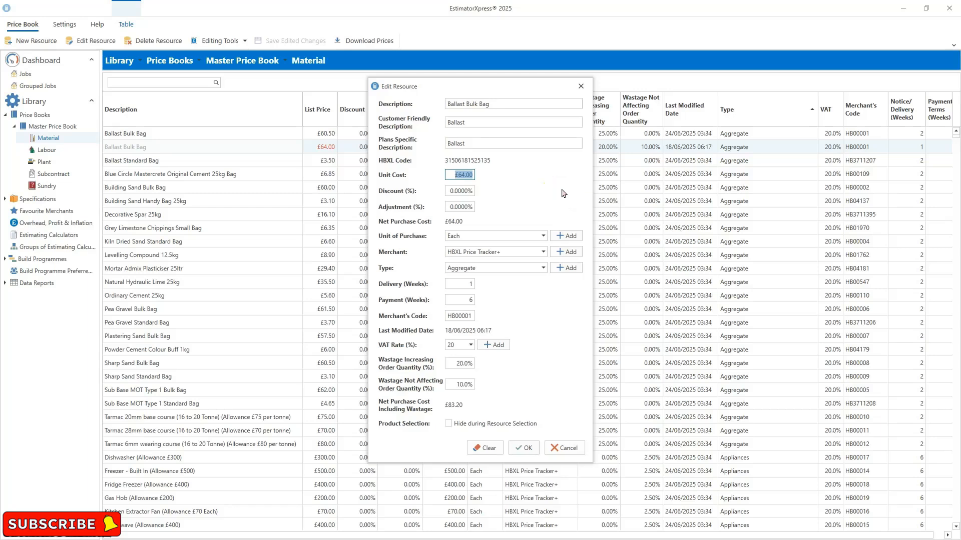
text(67)
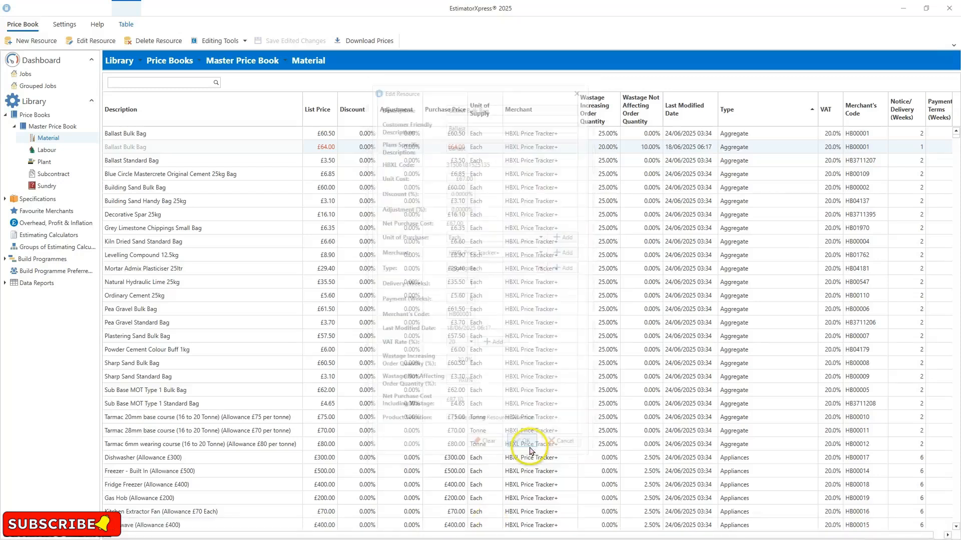
click(530, 450)
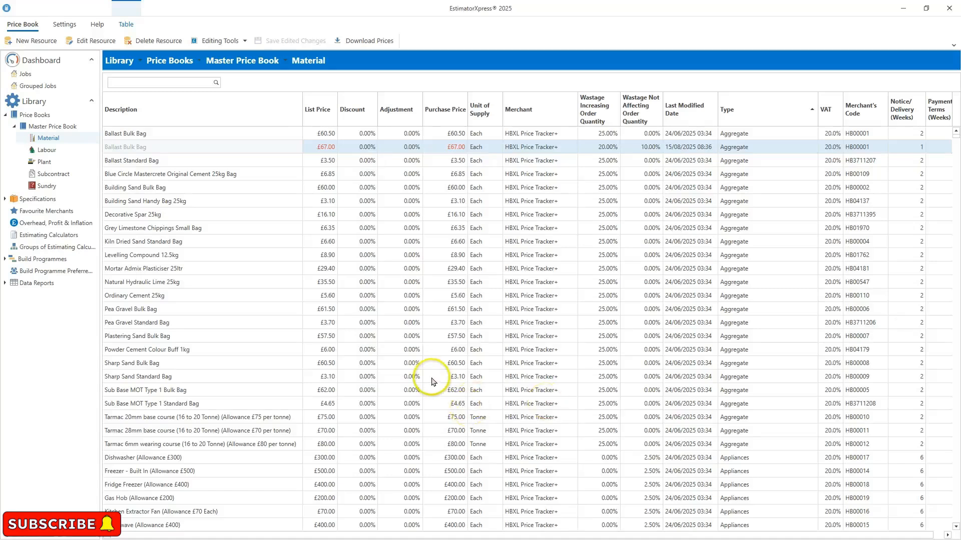
- In the Labour section, set the Bricklayer resource's unit cost to £37.00
click(53, 152)
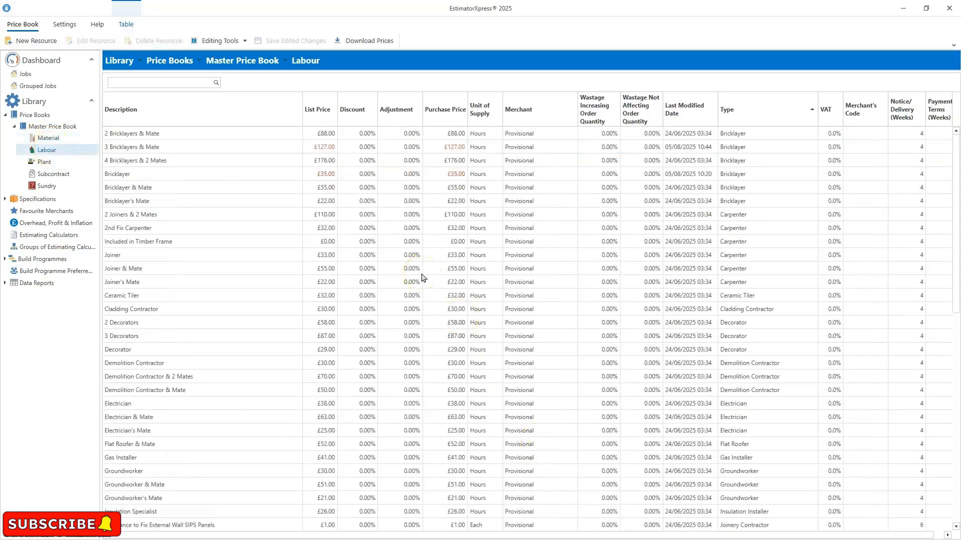
click(162, 172)
click(75, 41)
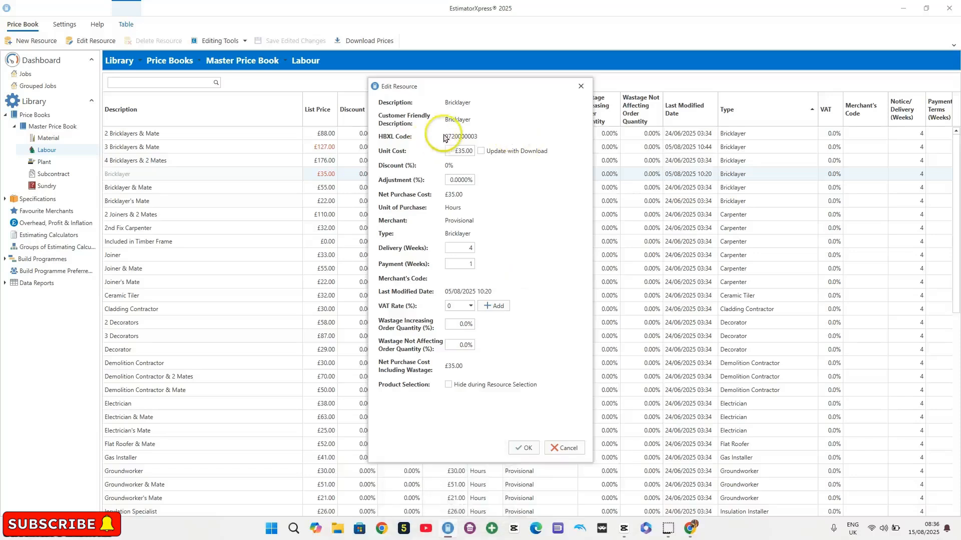
click(460, 151)
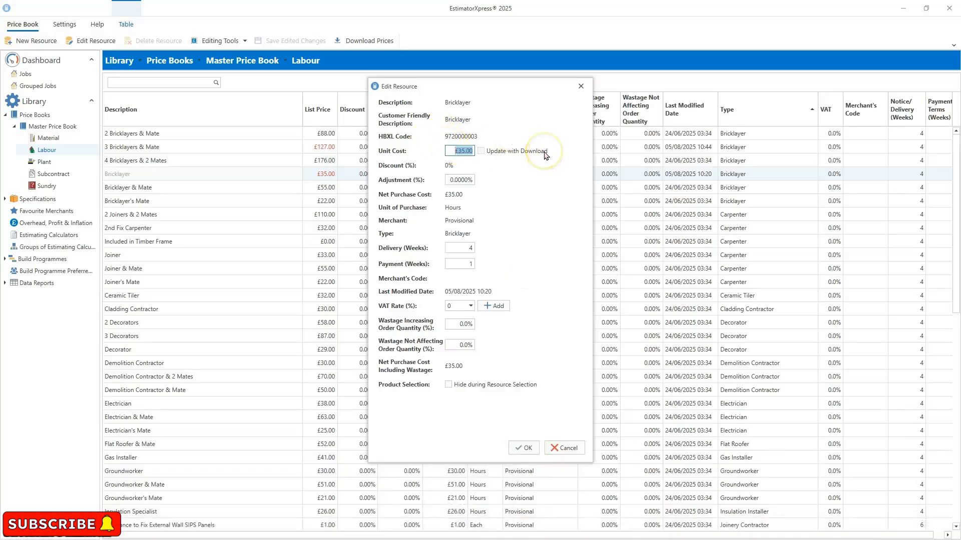
text(37)
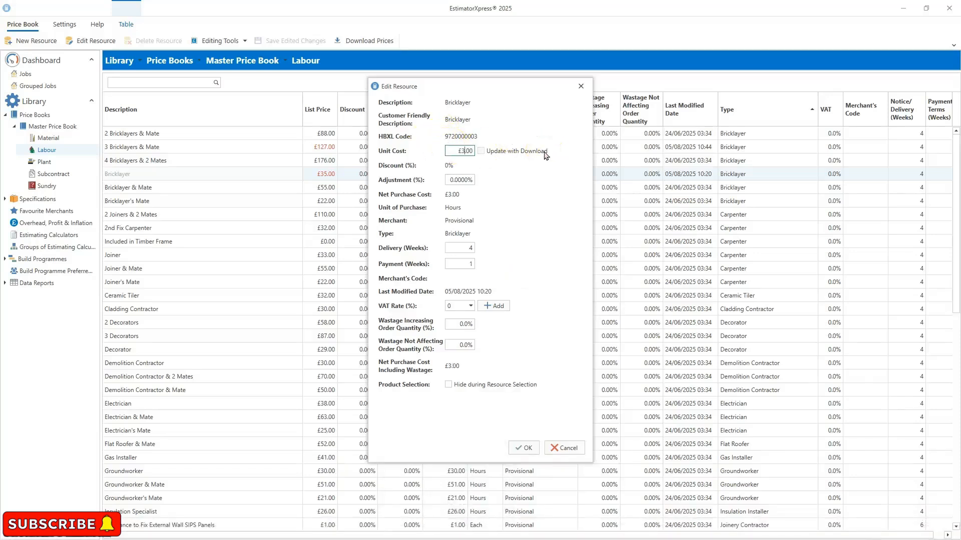
click(518, 448)
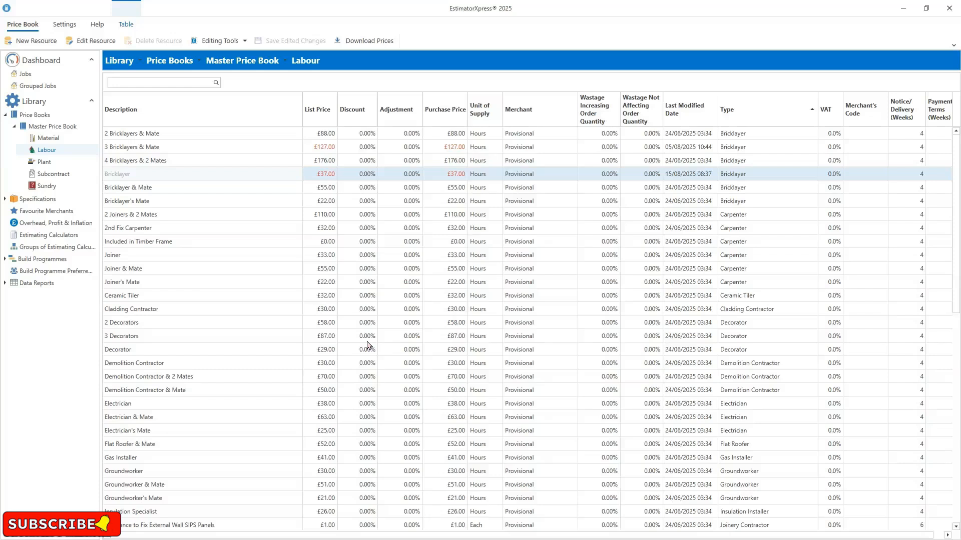
- Start creating a new job quoted from a job template, choosing the Extension job type
click(36, 61)
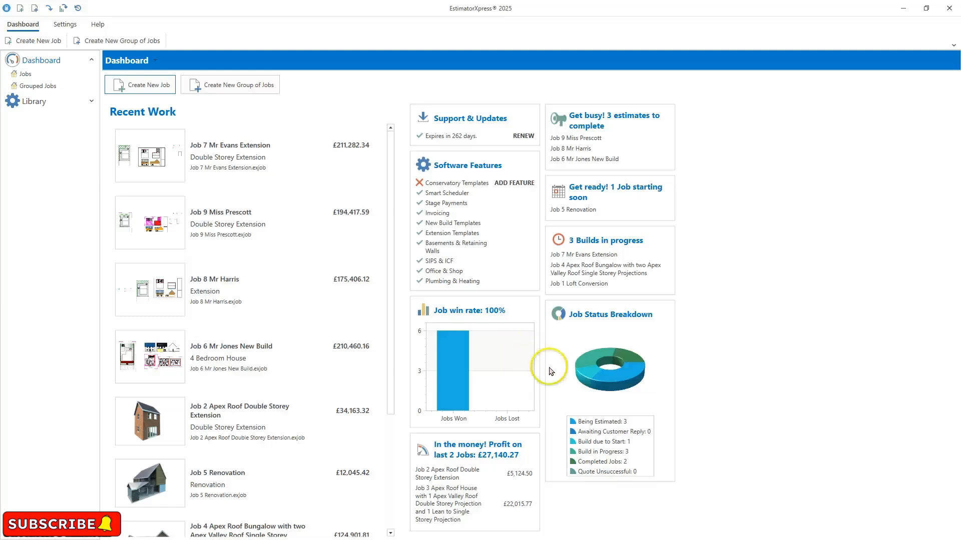
click(138, 92)
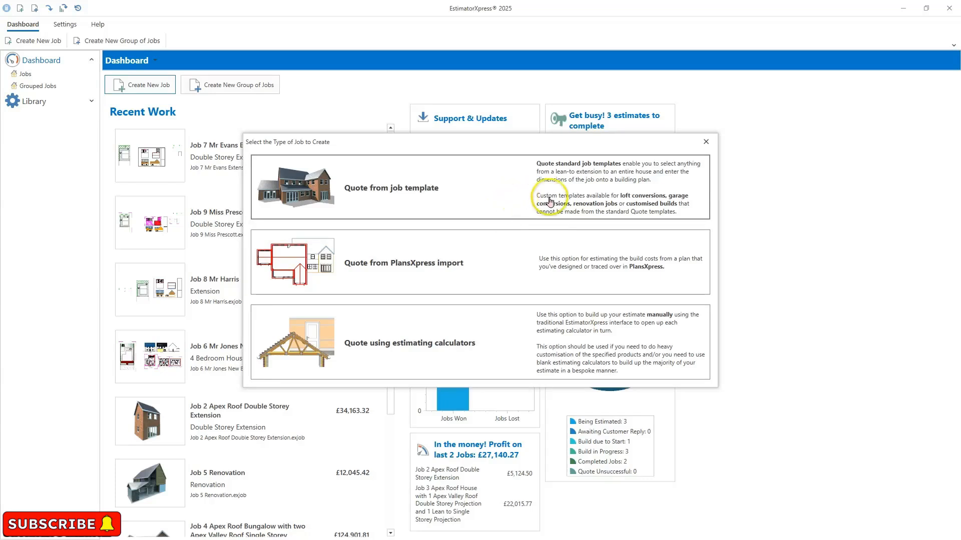
click(579, 182)
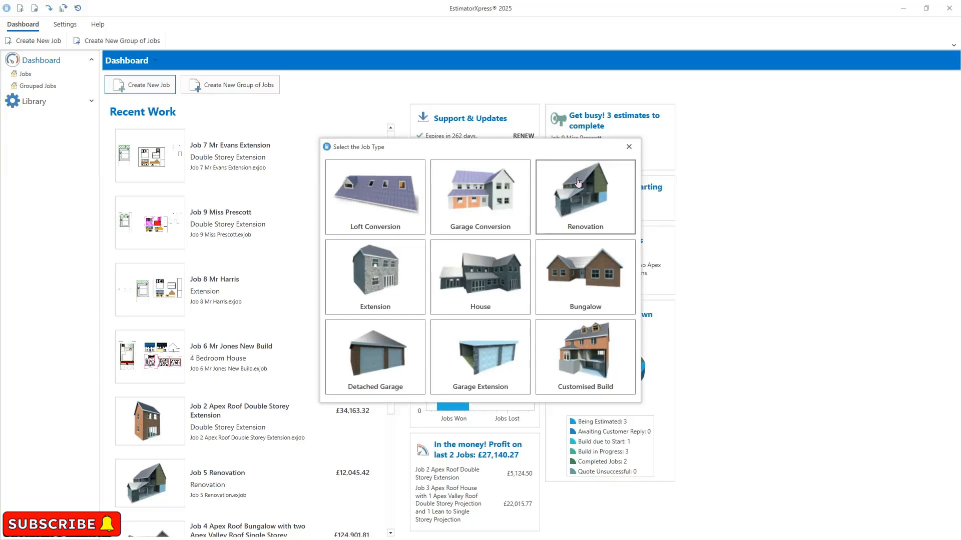
click(496, 383)
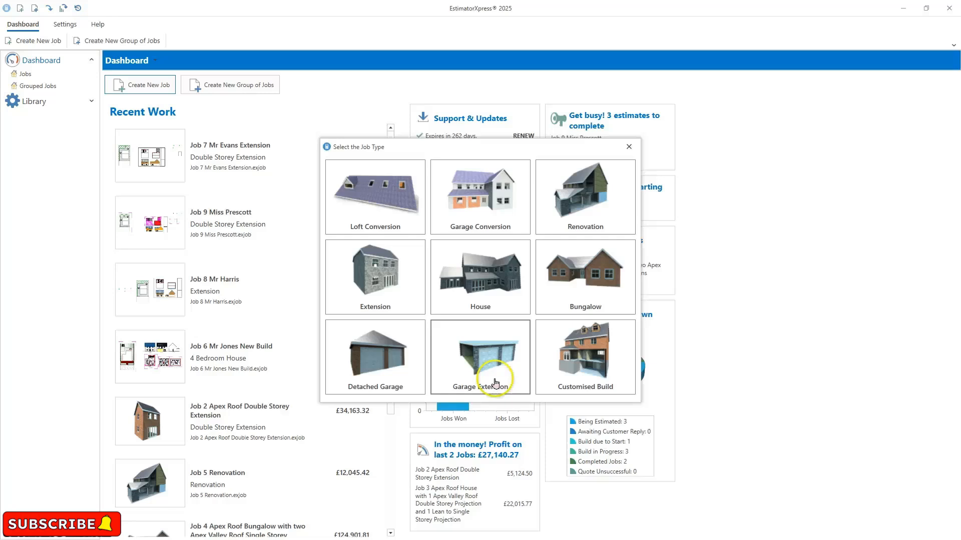
click(377, 279)
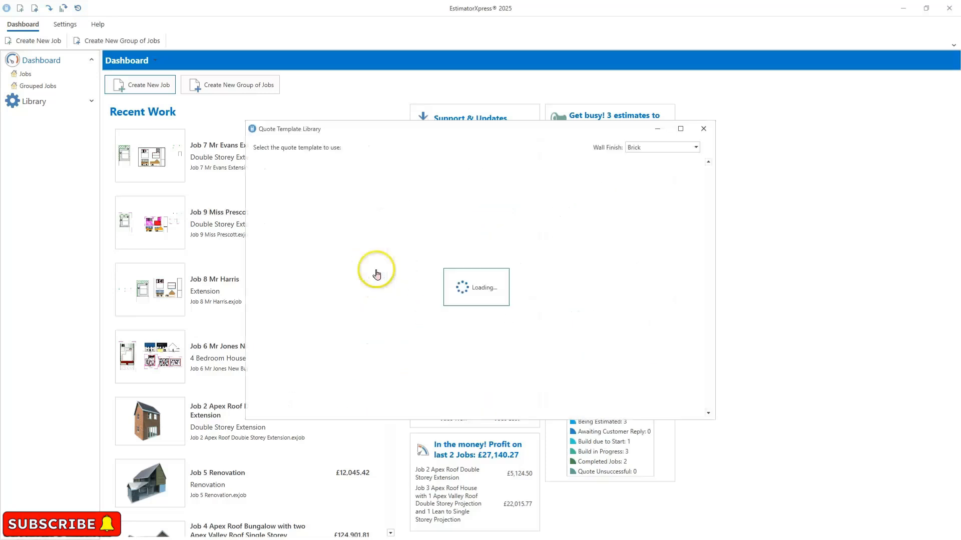
click(377, 270)
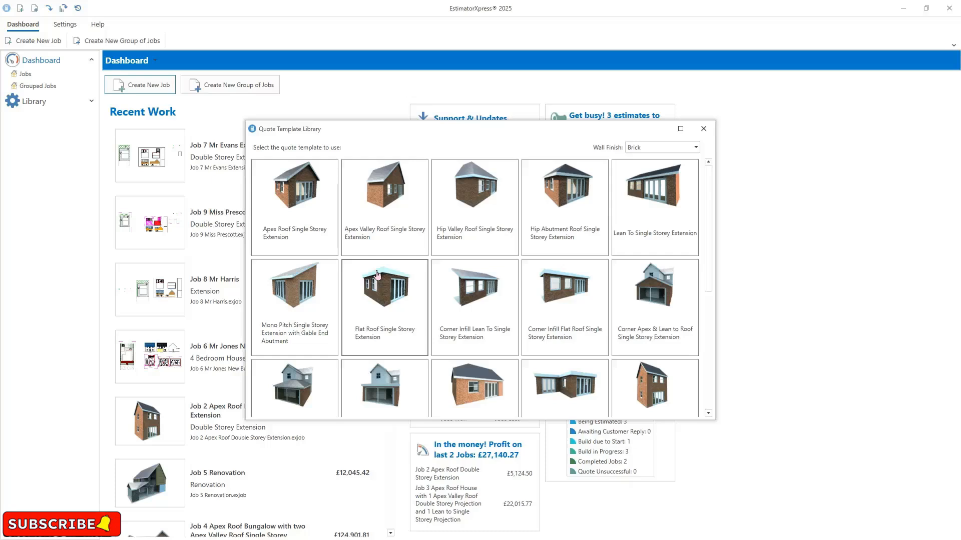
- Pick the Apex Roof Single Storey Extension template with a Brick wall finish
click(475, 282)
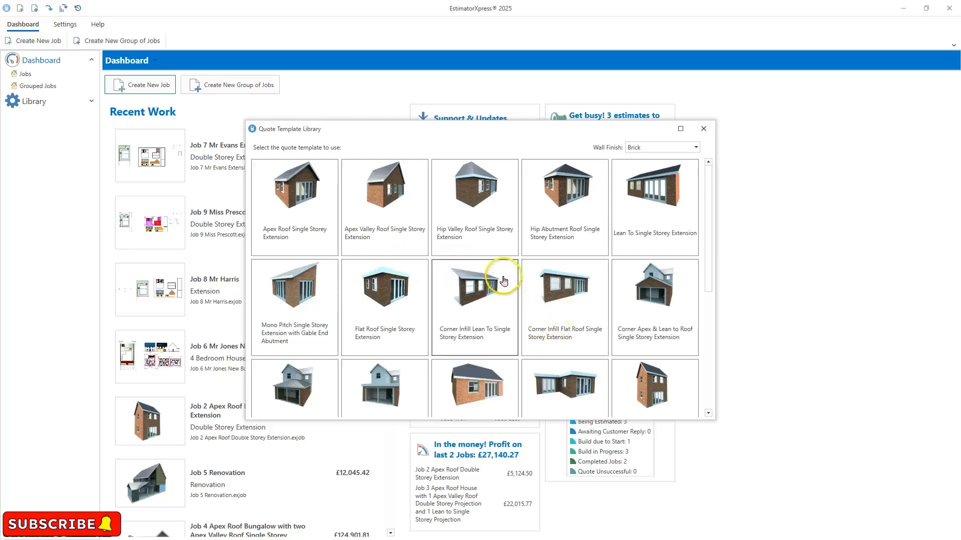
scroll(505, 281, down, 3)
scroll(504, 279, down, 6)
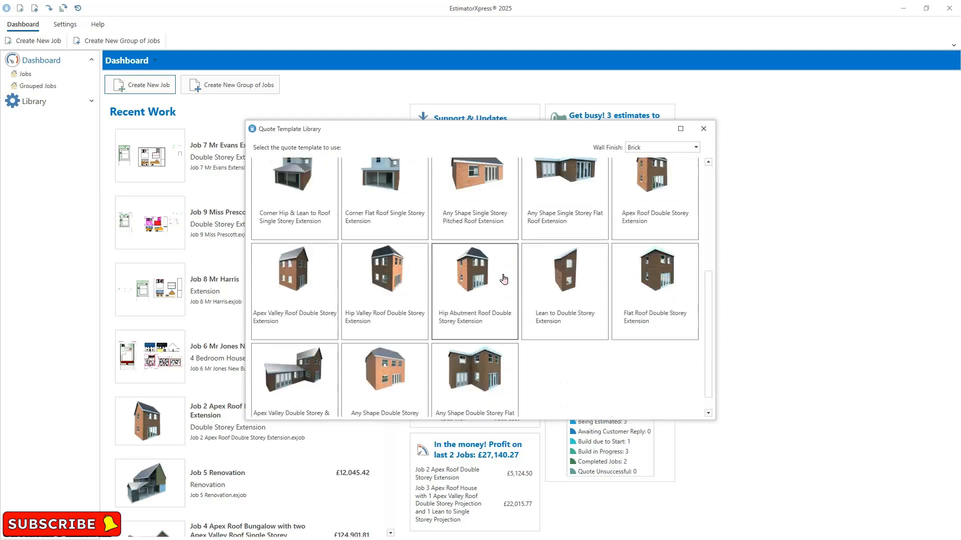
scroll(503, 279, up, 9)
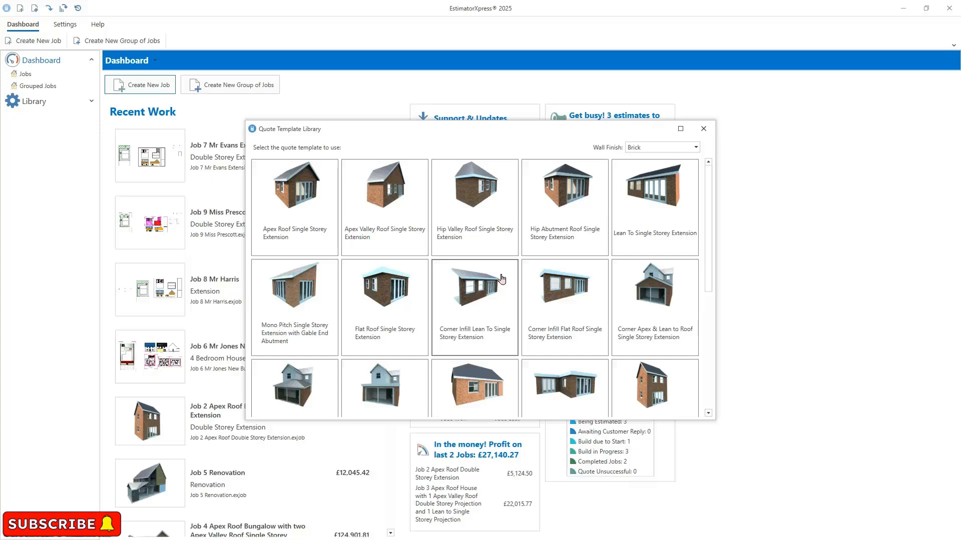
click(690, 149)
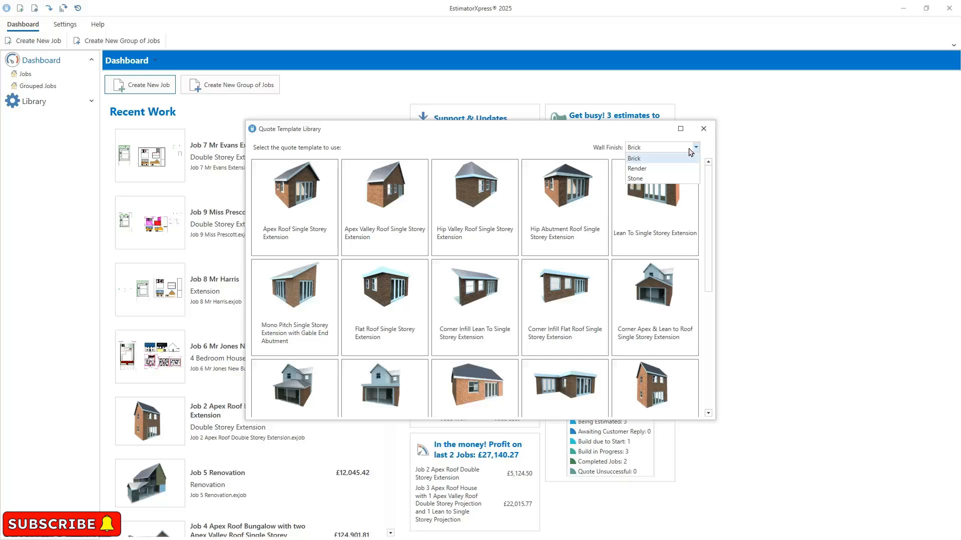
click(492, 144)
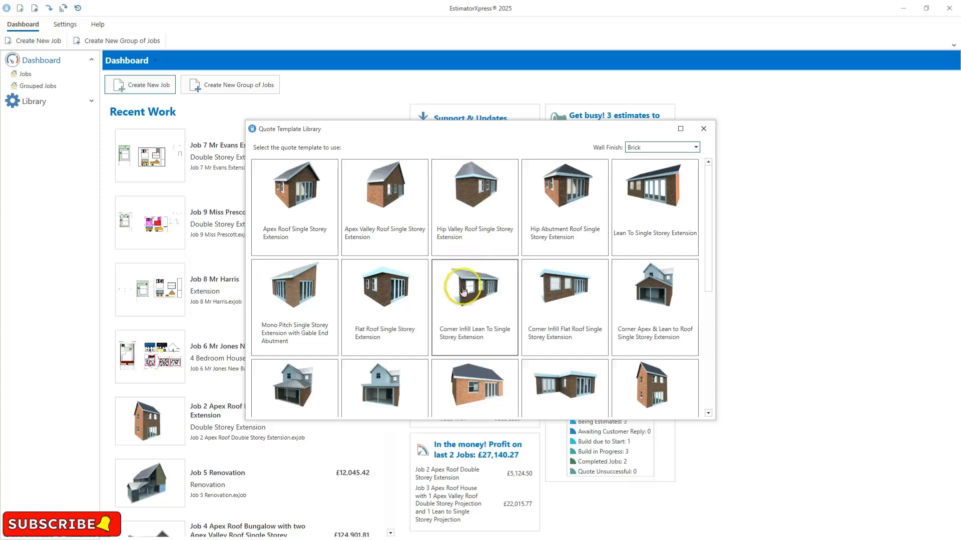
double_click(315, 233)
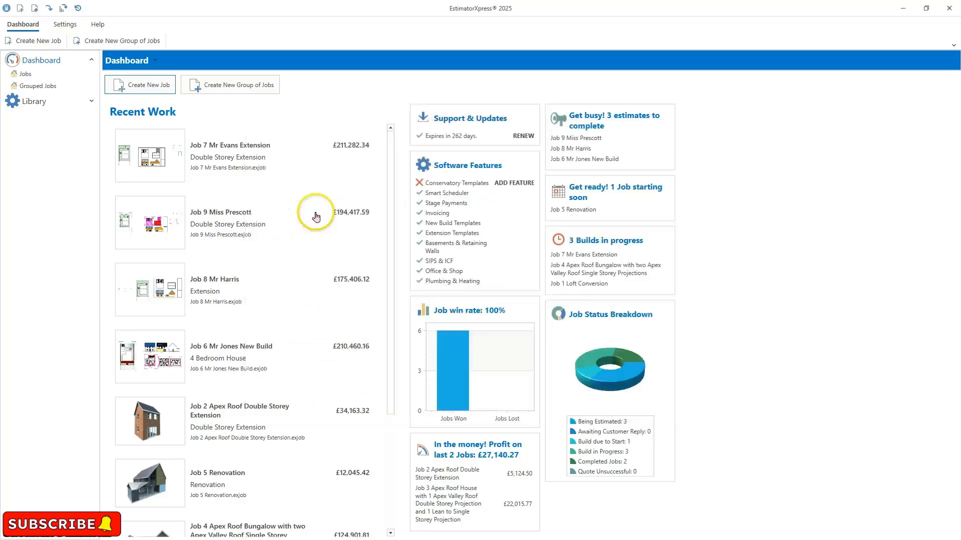
- Rename the job as the client's surname followed by 'Extension'
mouse_move(315, 216)
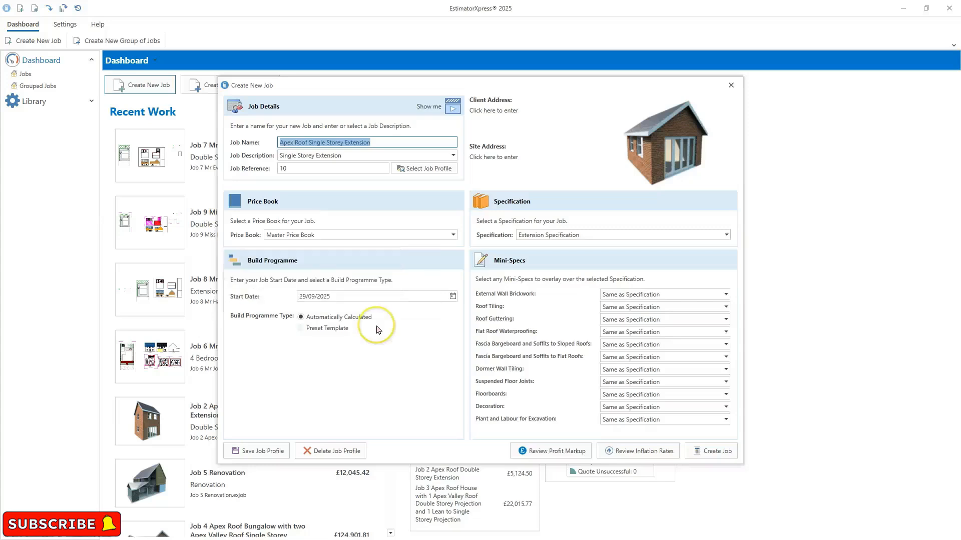
mouse_move(376, 328)
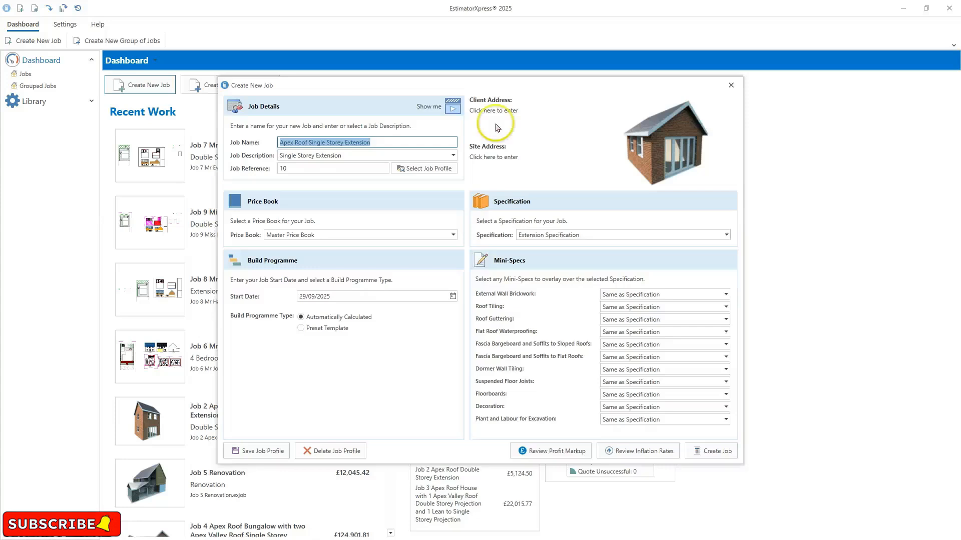
click(393, 141)
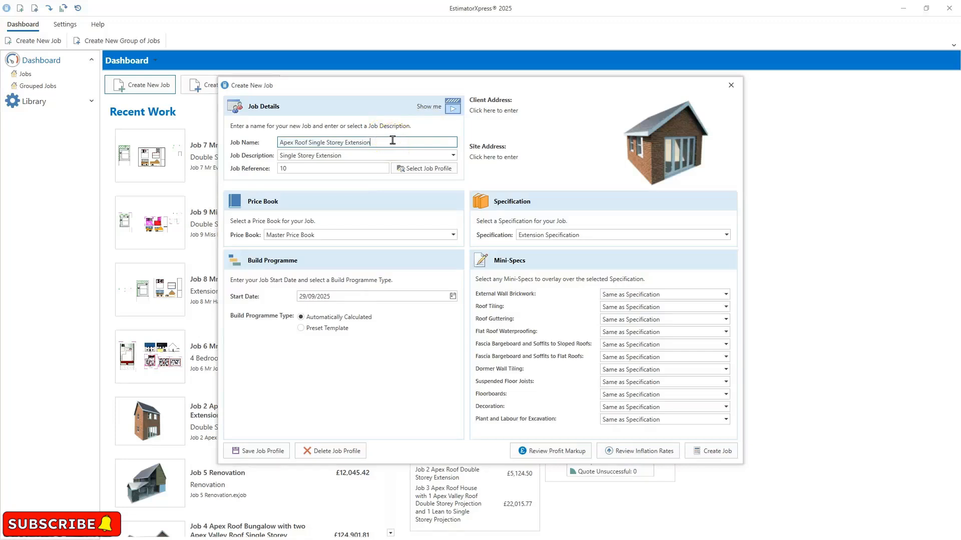
key(ctrl+a)
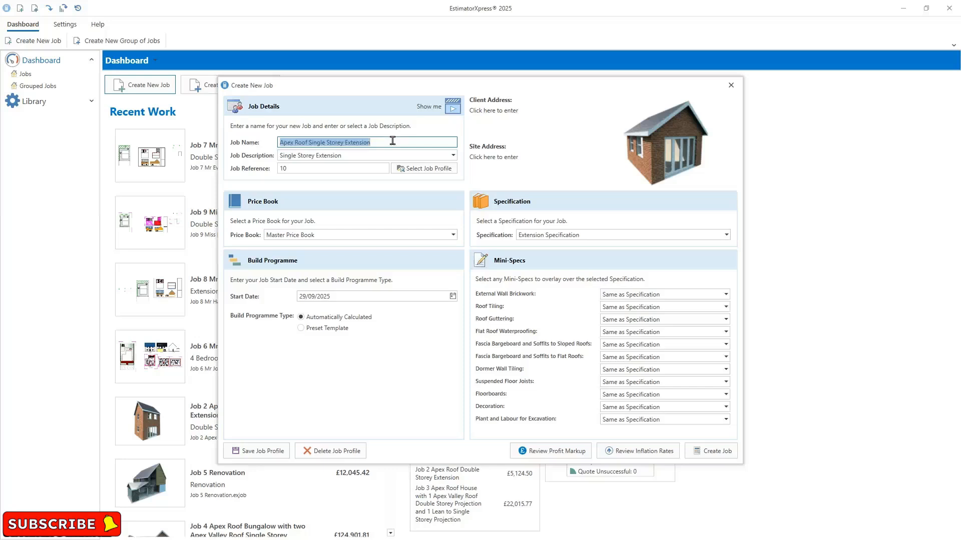
text(Mr Sm)
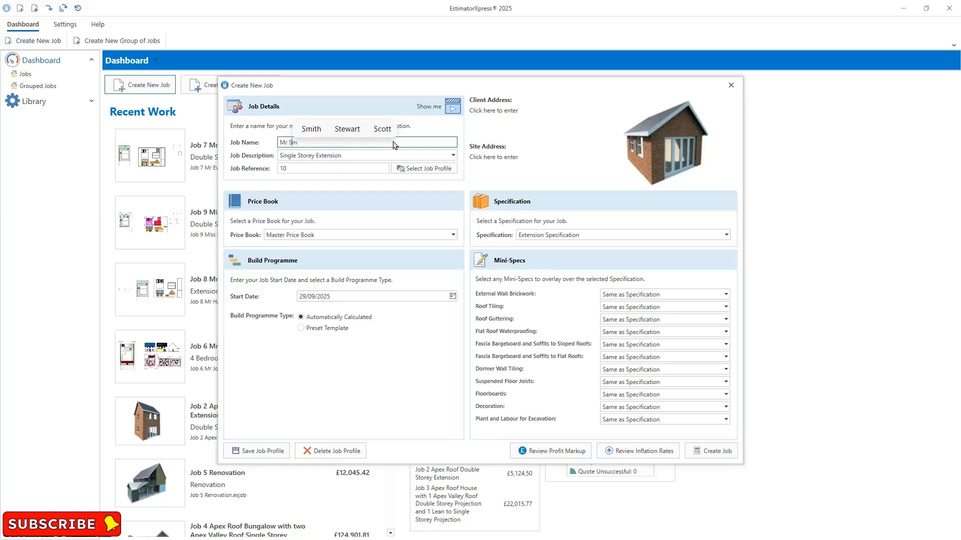
text(iths )
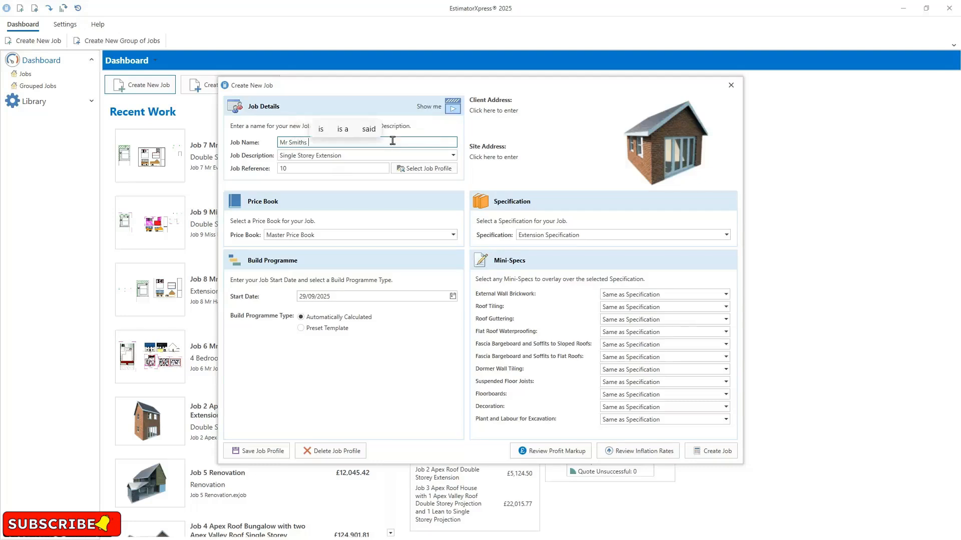
text(Extension)
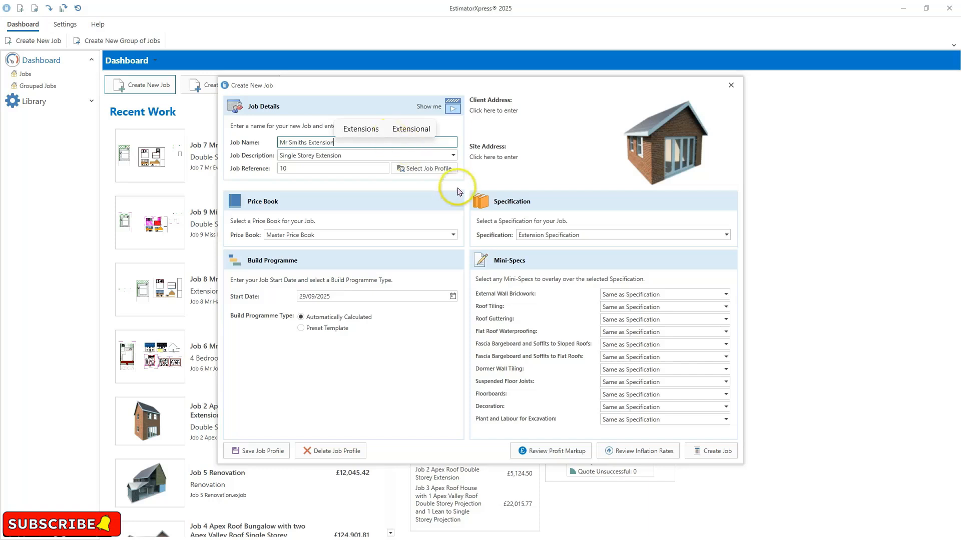
click(413, 189)
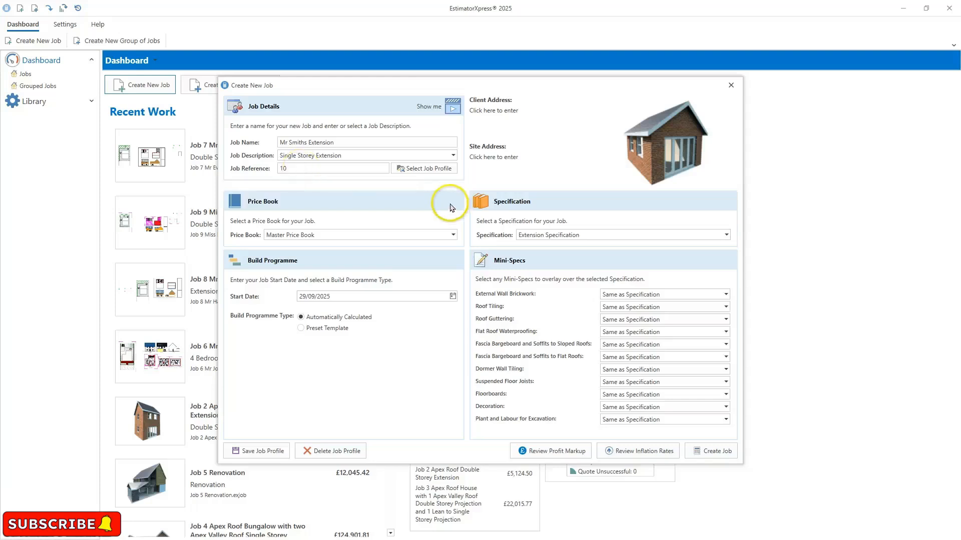
- Set the job's start date to 02/03/2026 using the date picker
mouse_move(450, 235)
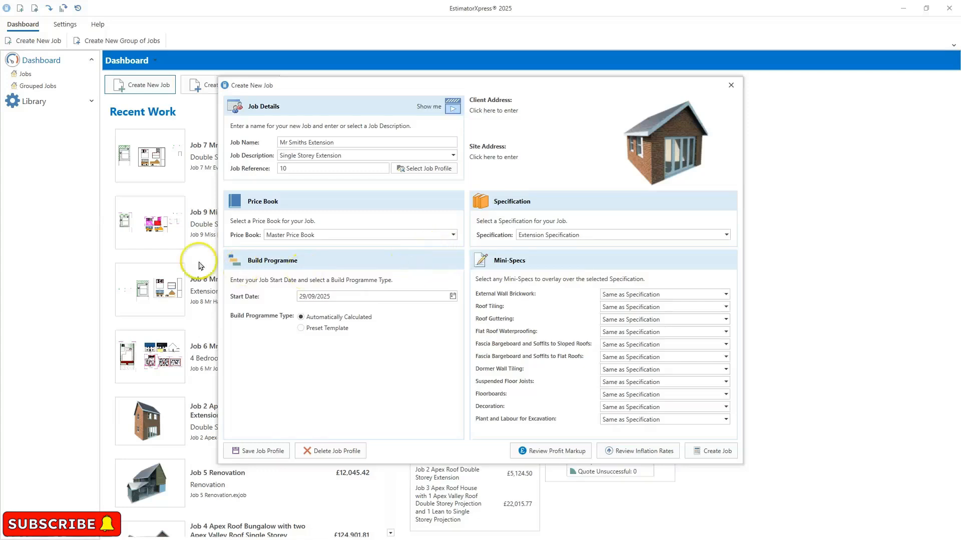
mouse_move(236, 263)
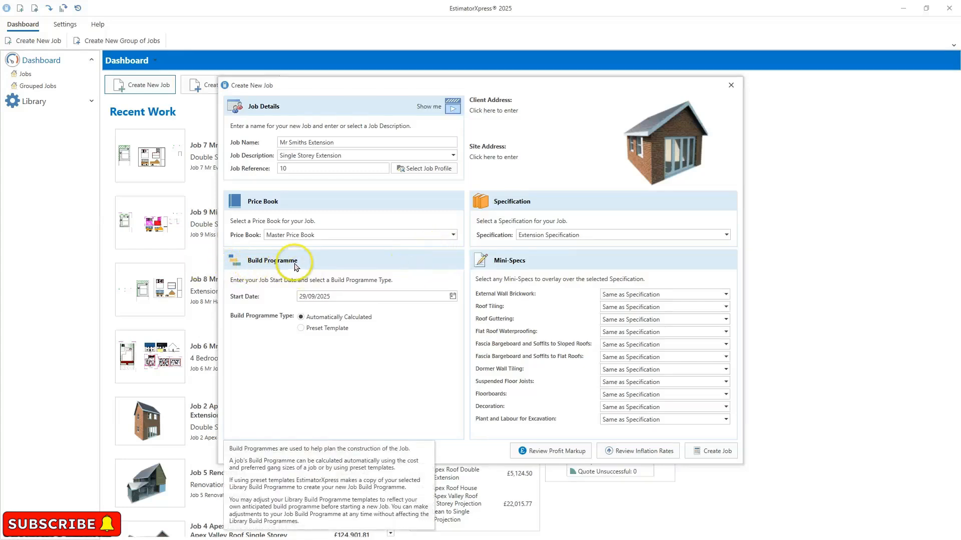
click(452, 297)
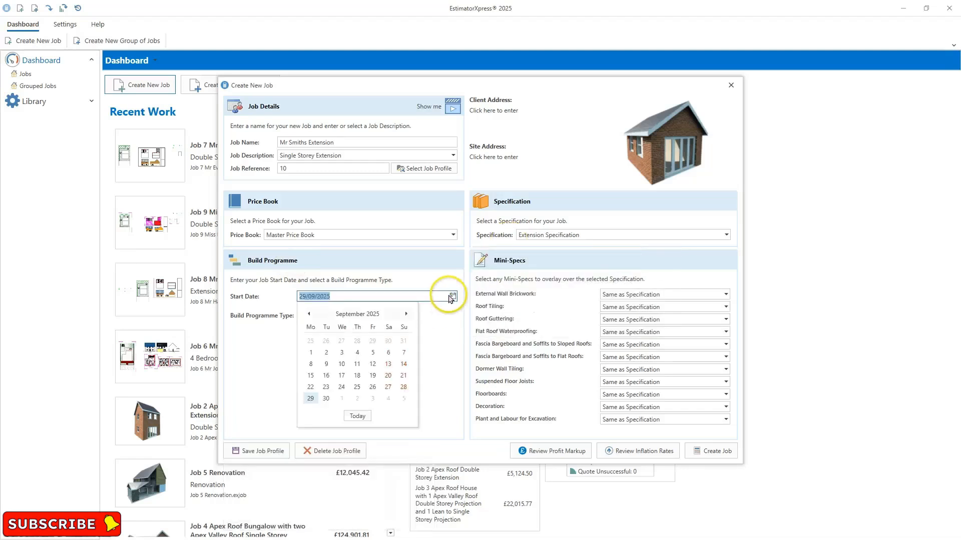
click(405, 314)
click(405, 314)
click(405, 314)
click(406, 315)
click(405, 314)
click(406, 314)
click(311, 354)
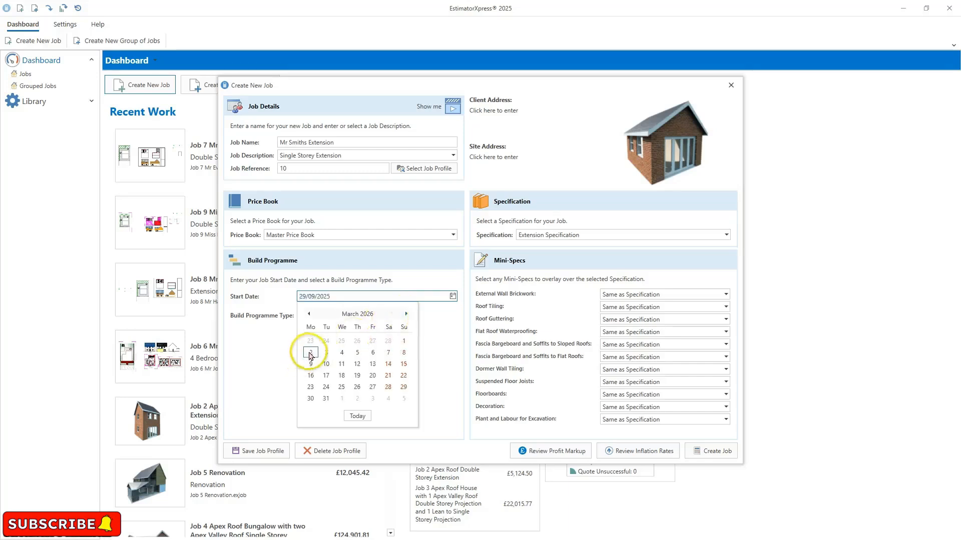
- Review the specification choices and the mini-spec options for roof tiling and external wall brickwork
mouse_move(410, 251)
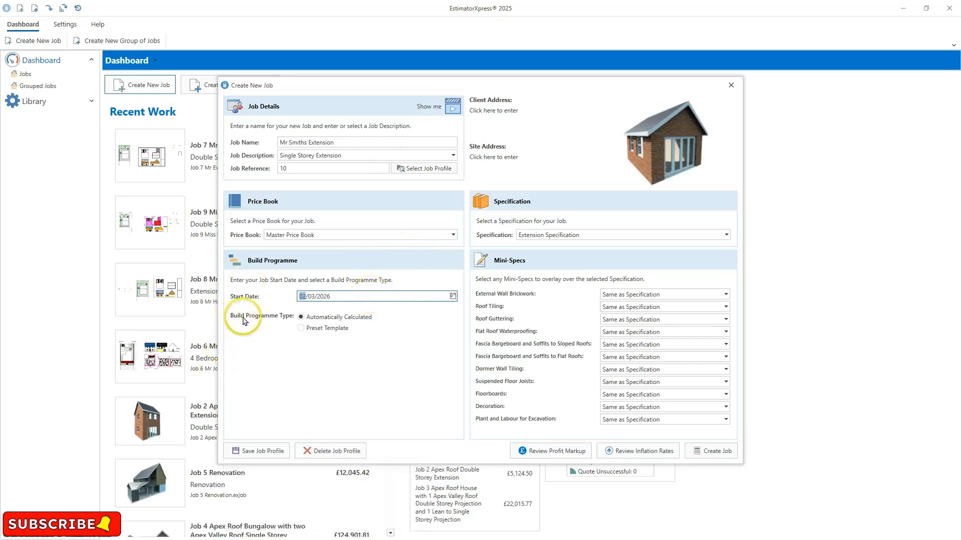
mouse_move(251, 321)
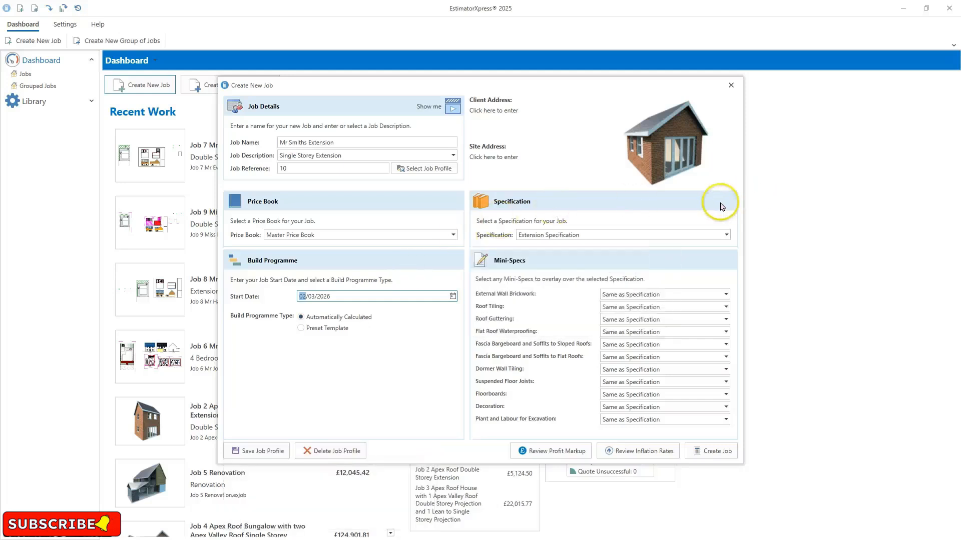
click(724, 236)
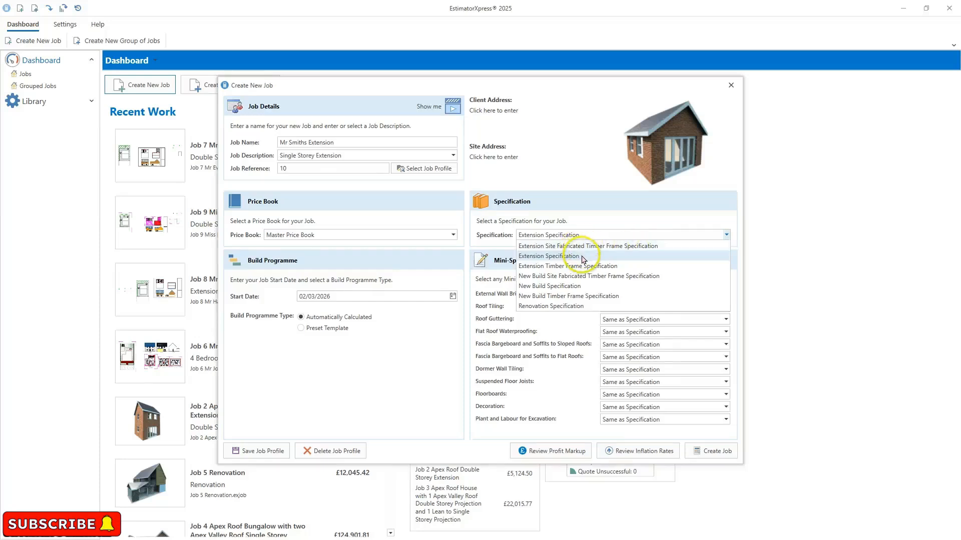
click(687, 260)
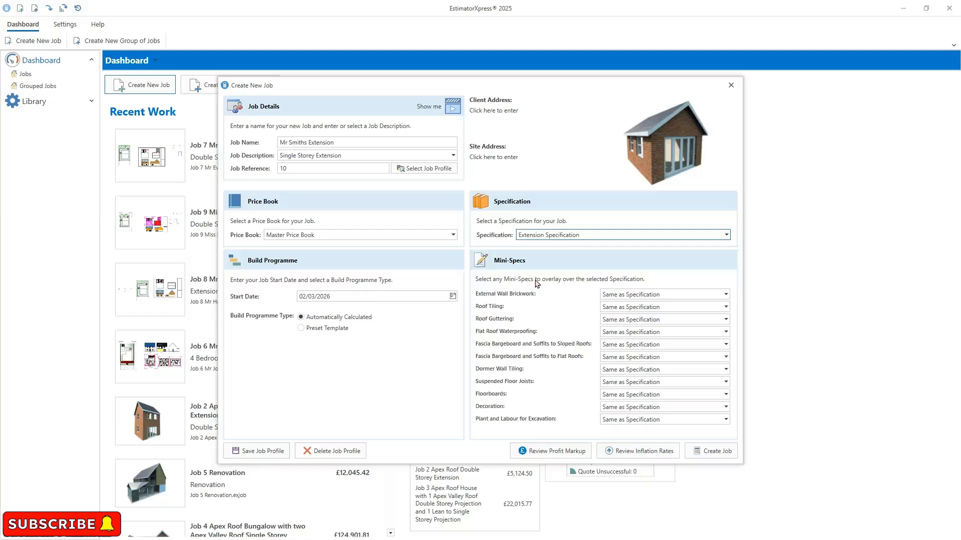
click(644, 308)
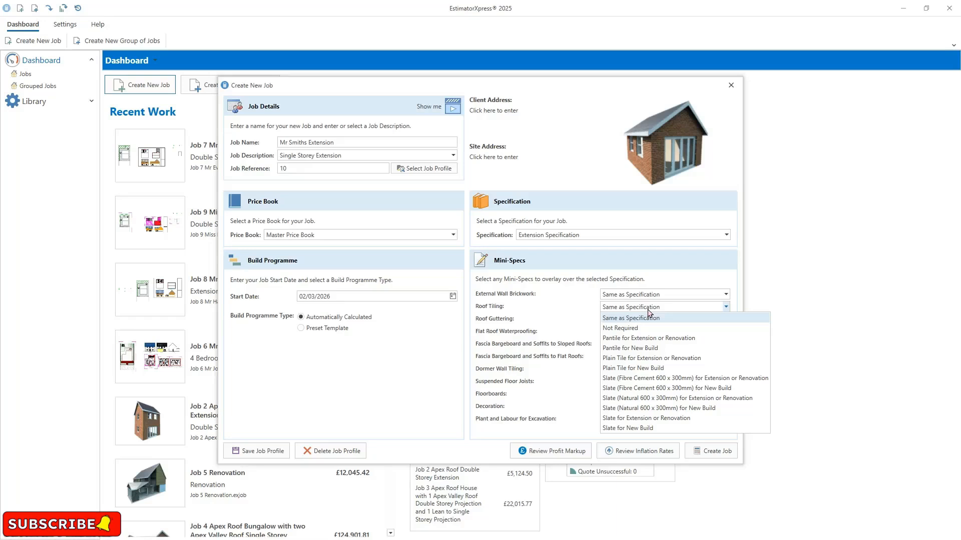
click(521, 279)
click(626, 295)
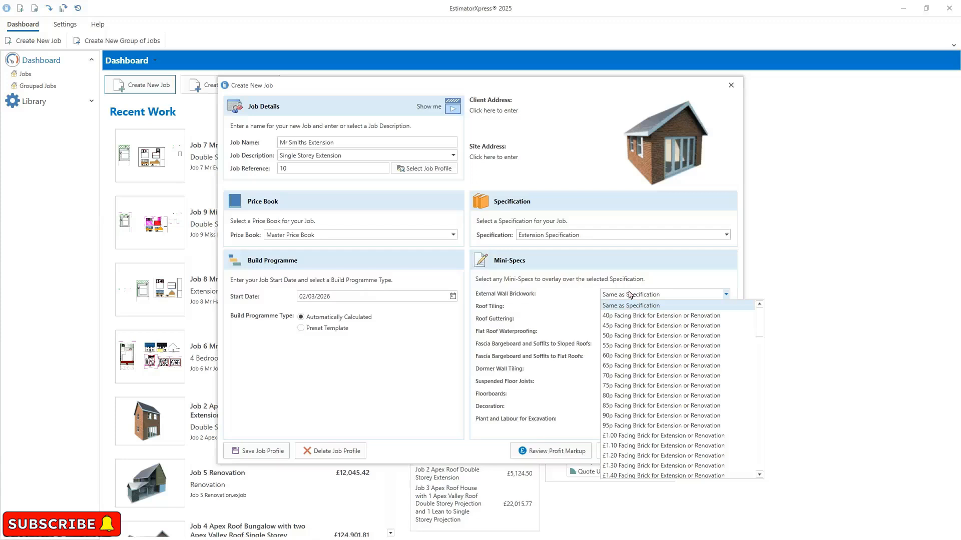
click(530, 263)
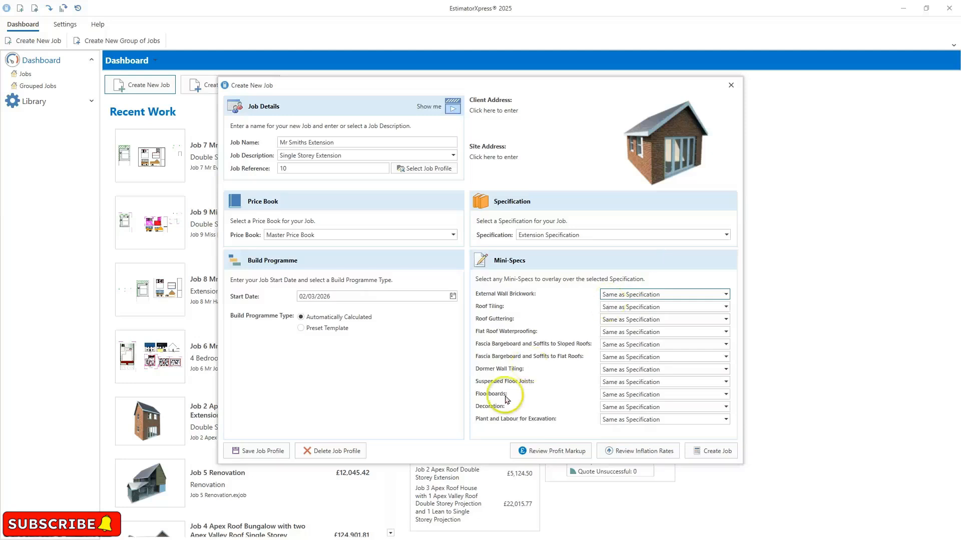
- Review the job's profit markup and inflation rates, closing each without changes
click(535, 455)
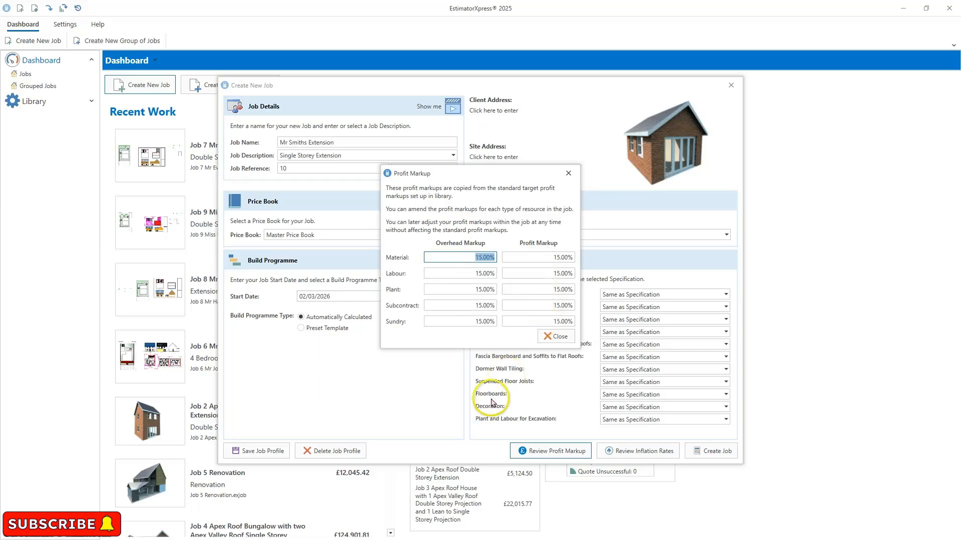
click(559, 336)
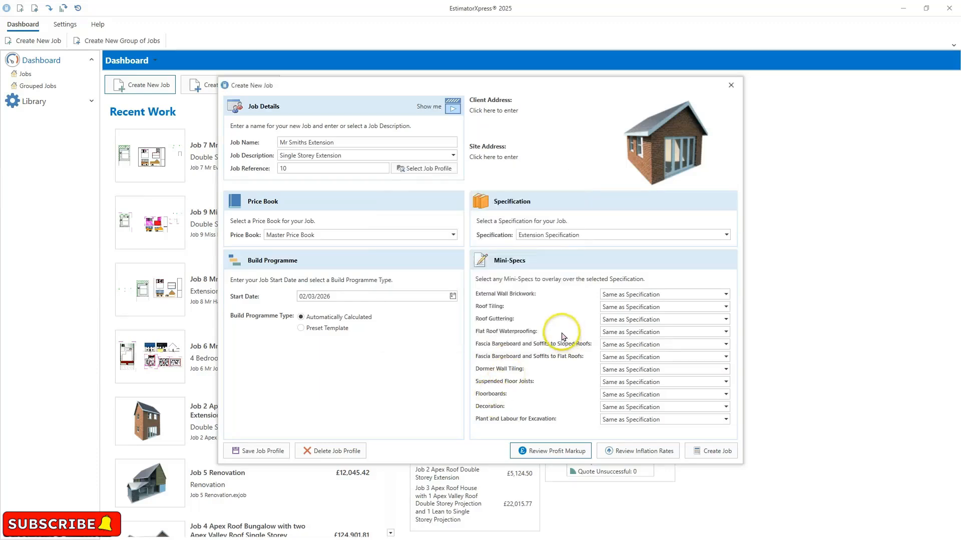
click(639, 453)
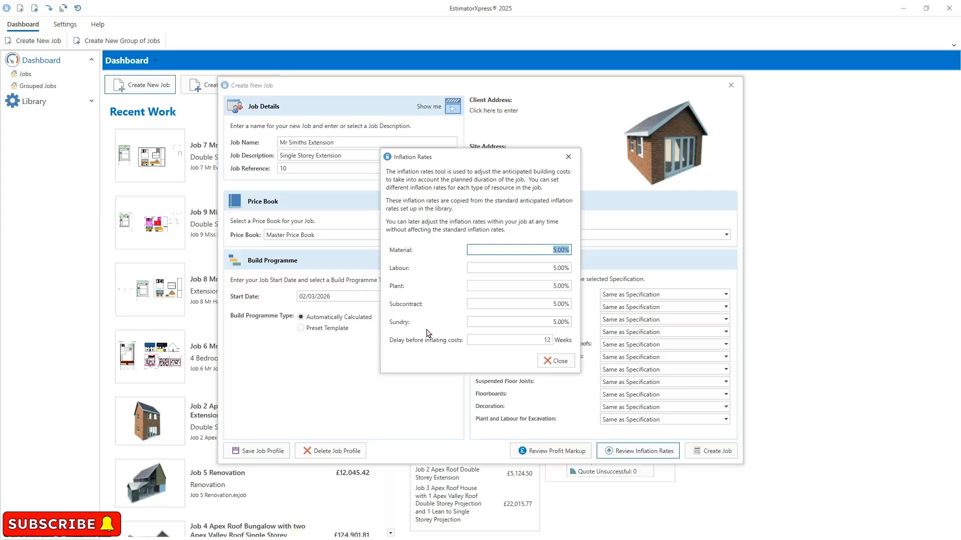
click(557, 361)
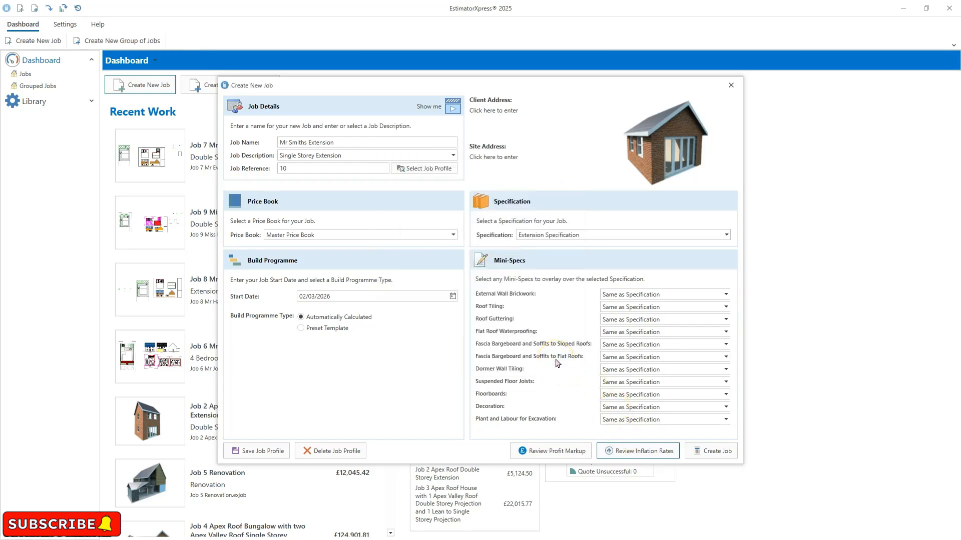
- Create the job and accept the default collection of estimating calculators
click(717, 453)
click(717, 453)
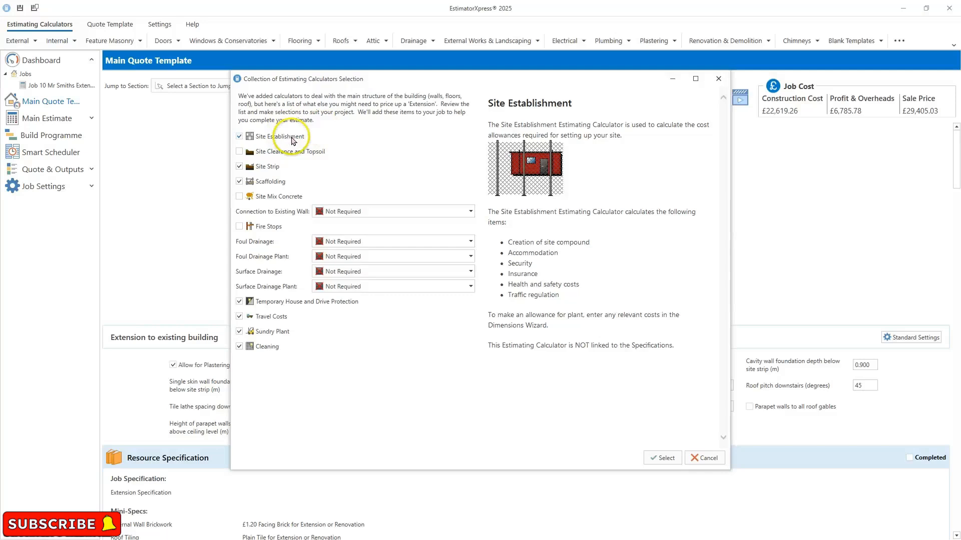
mouse_move(277, 148)
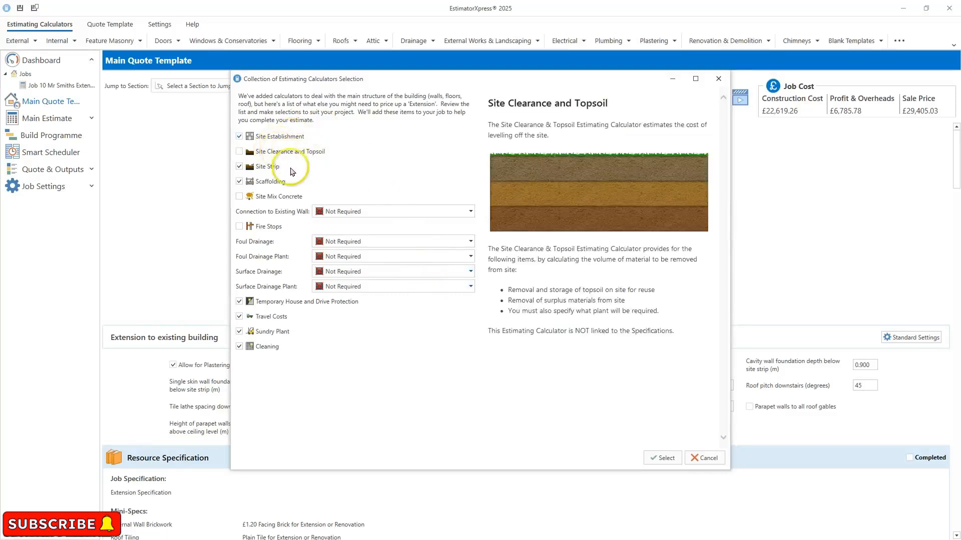
mouse_move(275, 170)
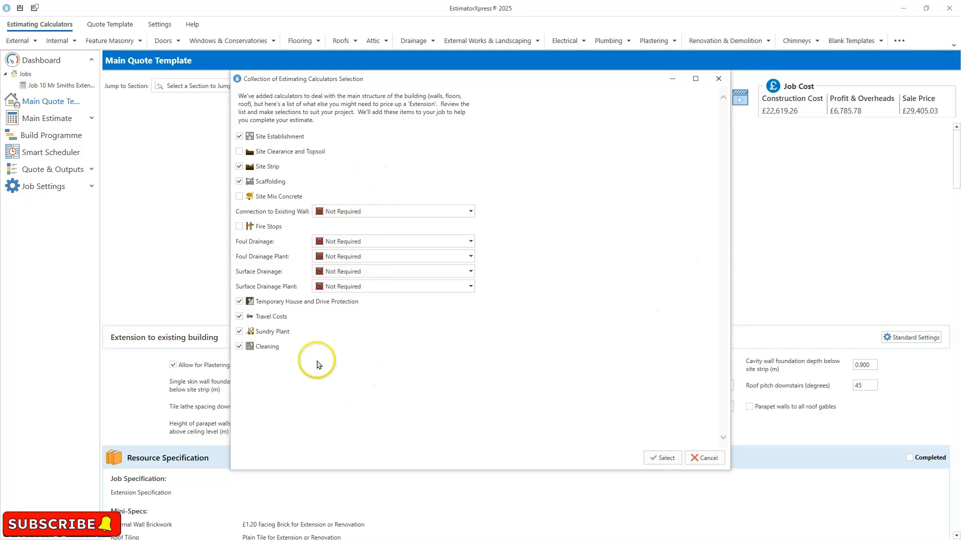
click(649, 457)
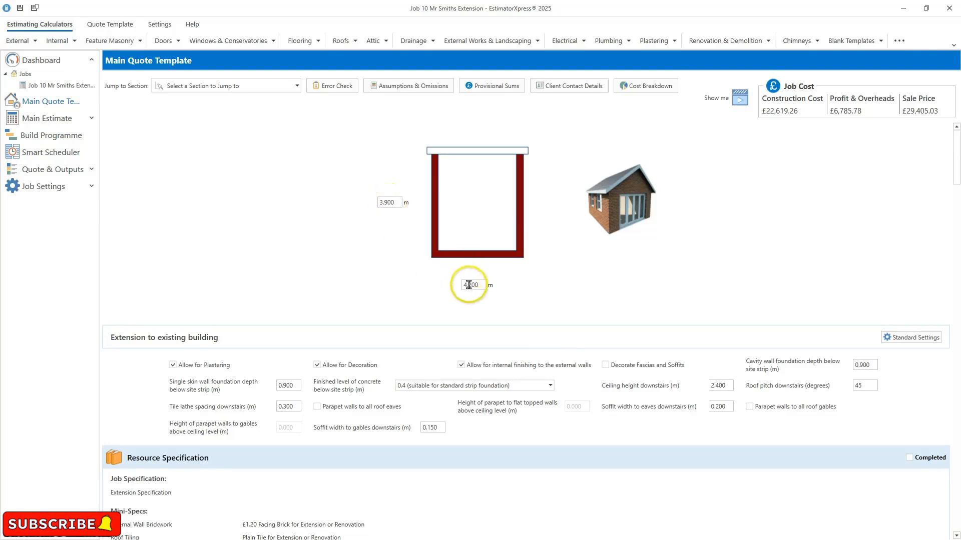
- Set the extension's projection to 4.5 m and its width to 6 m
click(394, 200)
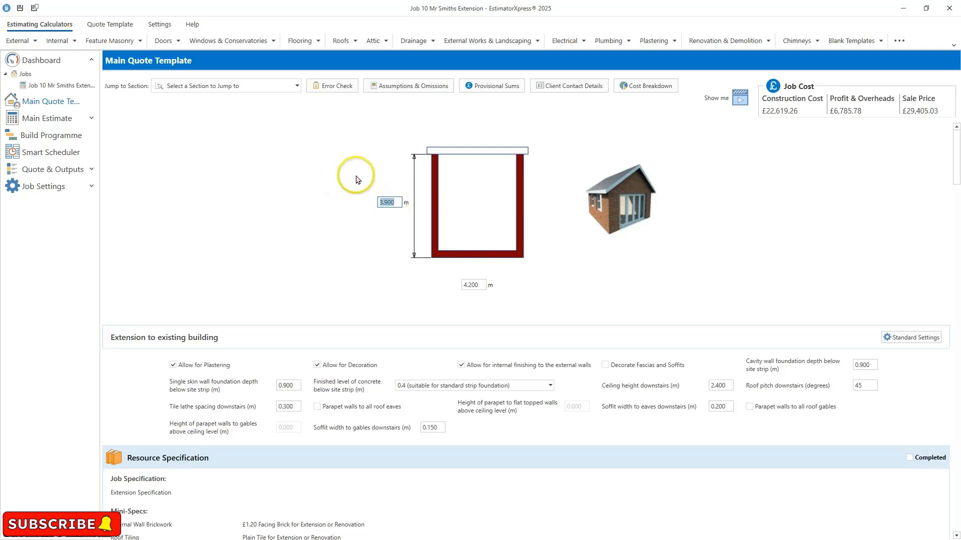
text(4.5)
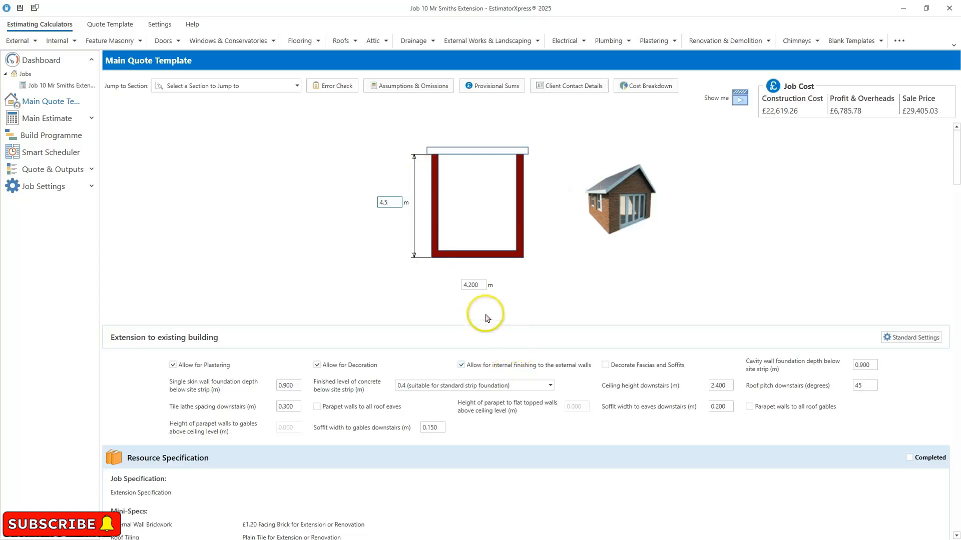
click(481, 286)
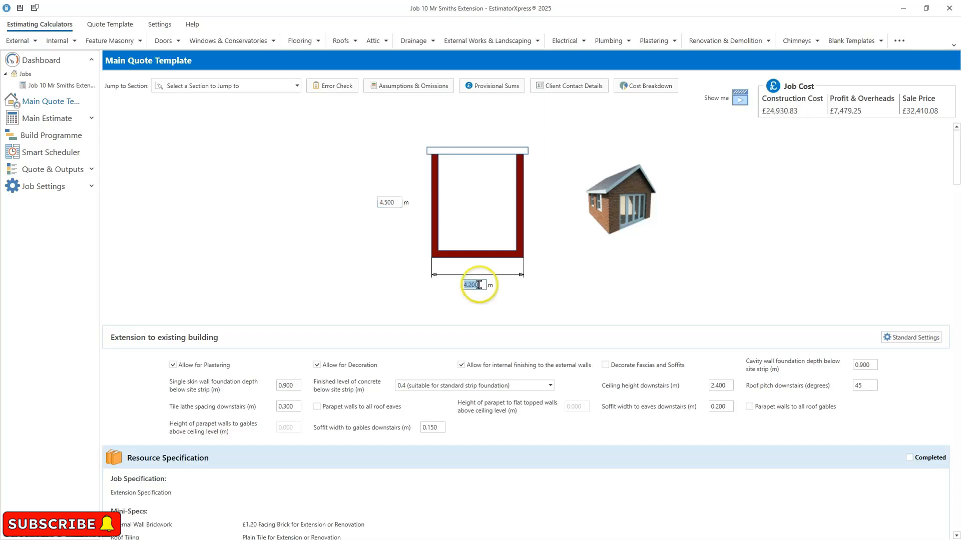
text(6)
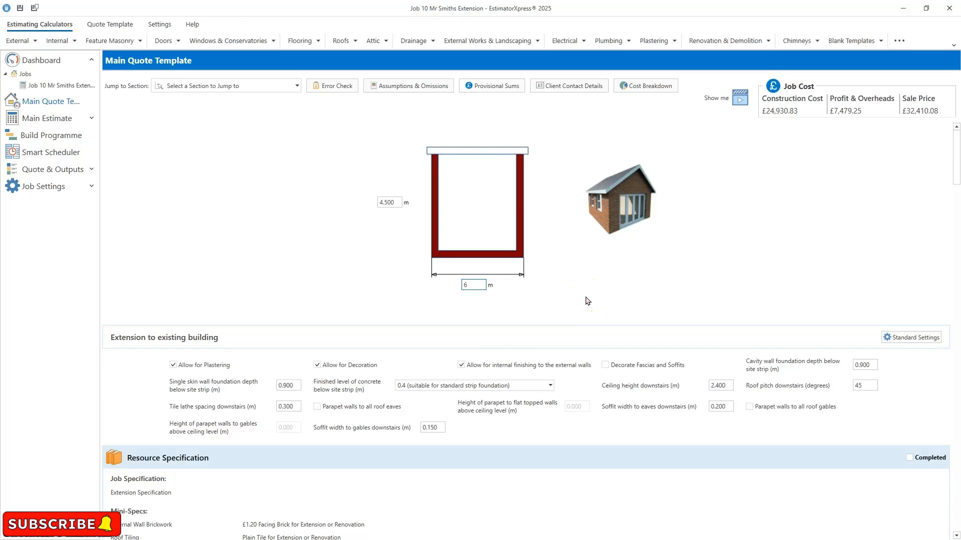
click(562, 251)
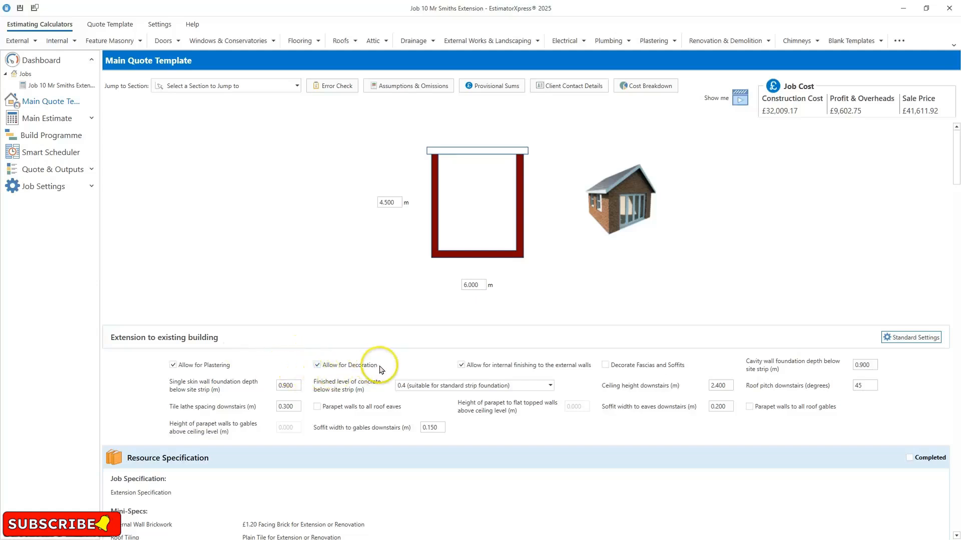
- Open the downstairs external walls dimensions wizard and examine its General, Openings and Gables pages
mouse_move(384, 367)
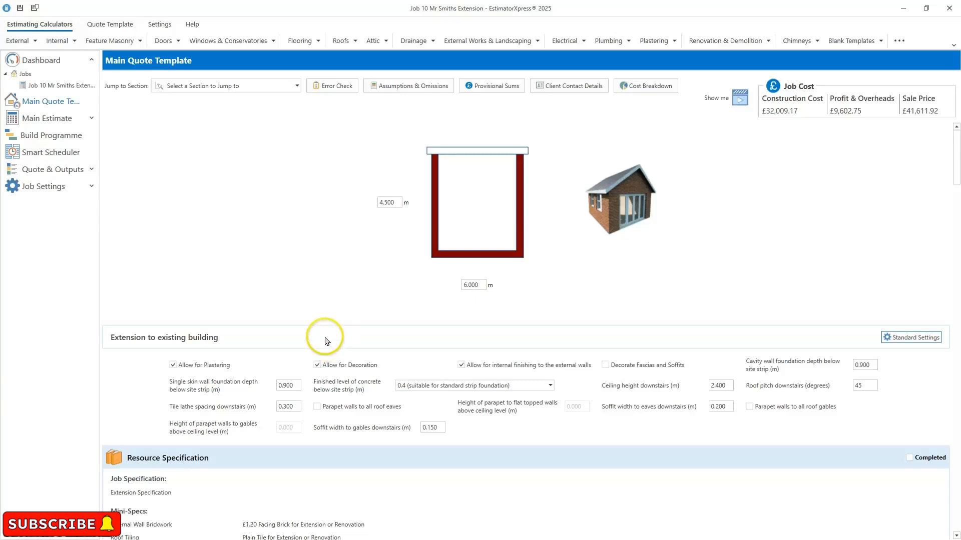
scroll(275, 286, down, 1)
scroll(260, 292, down, 2)
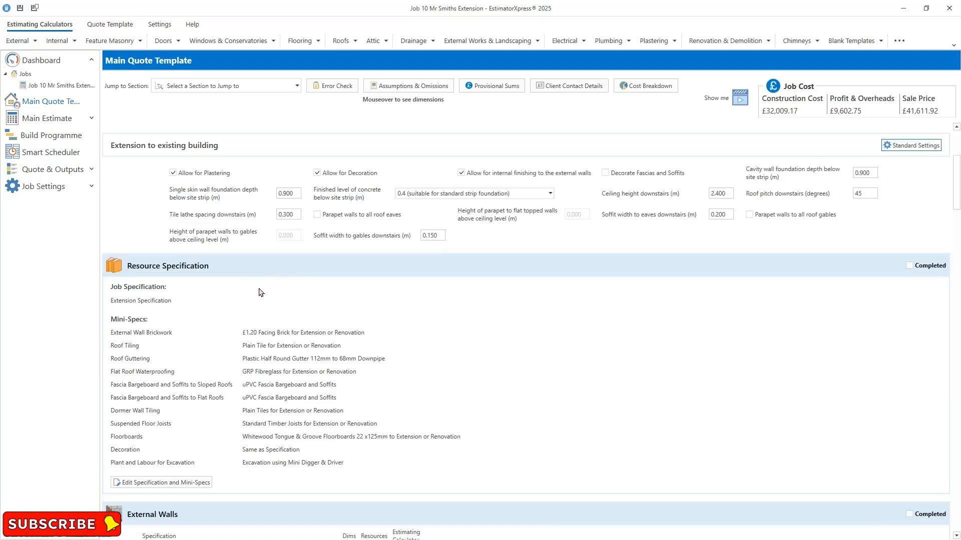
scroll(259, 293, down, 1)
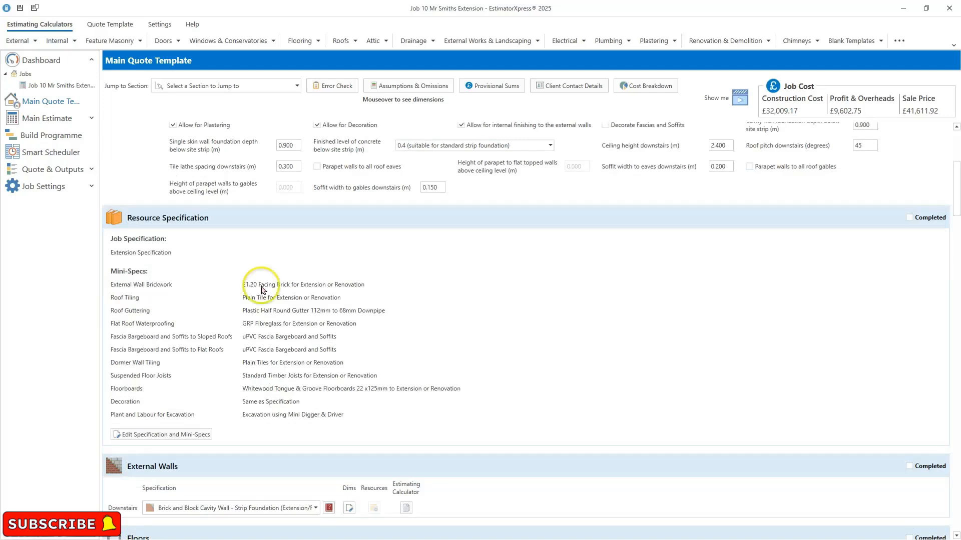
scroll(259, 293, down, 1)
scroll(317, 371, down, 1)
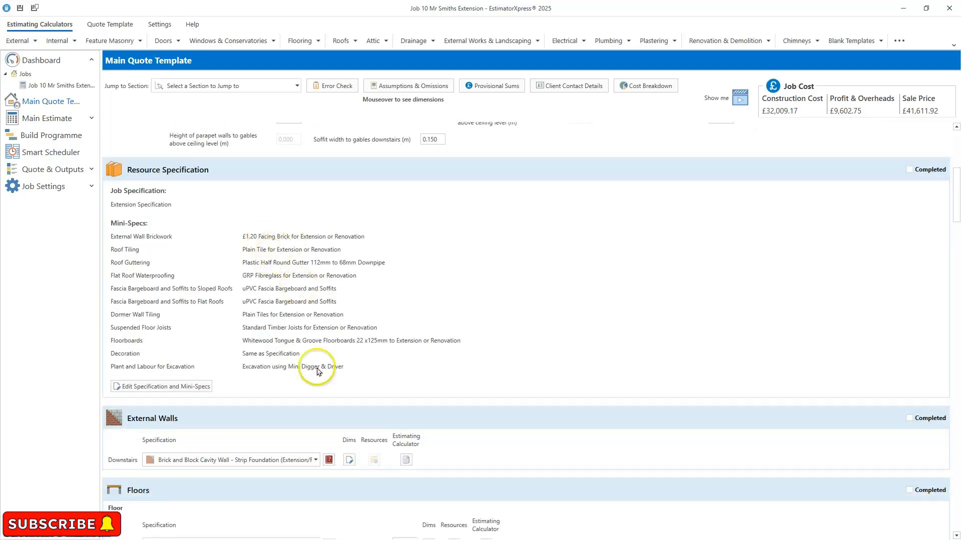
click(350, 461)
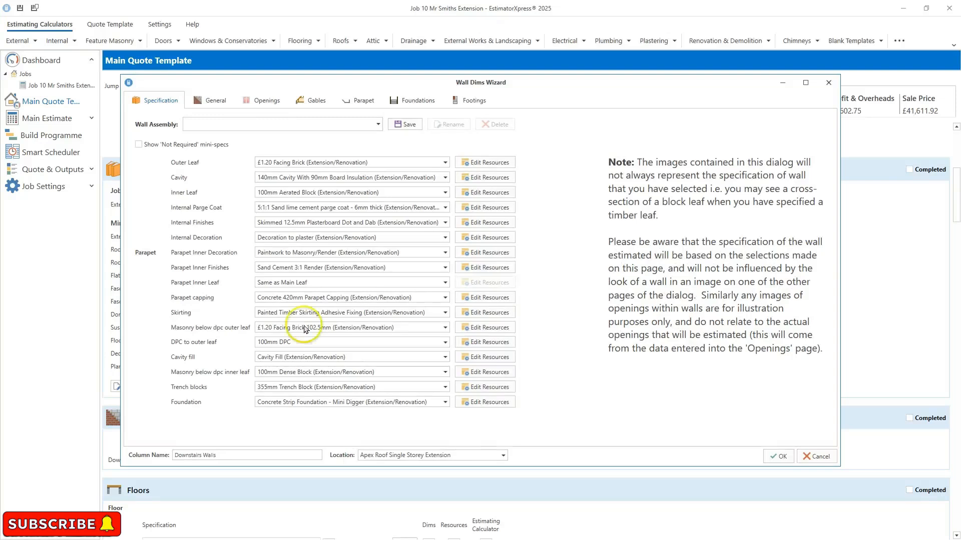
click(213, 99)
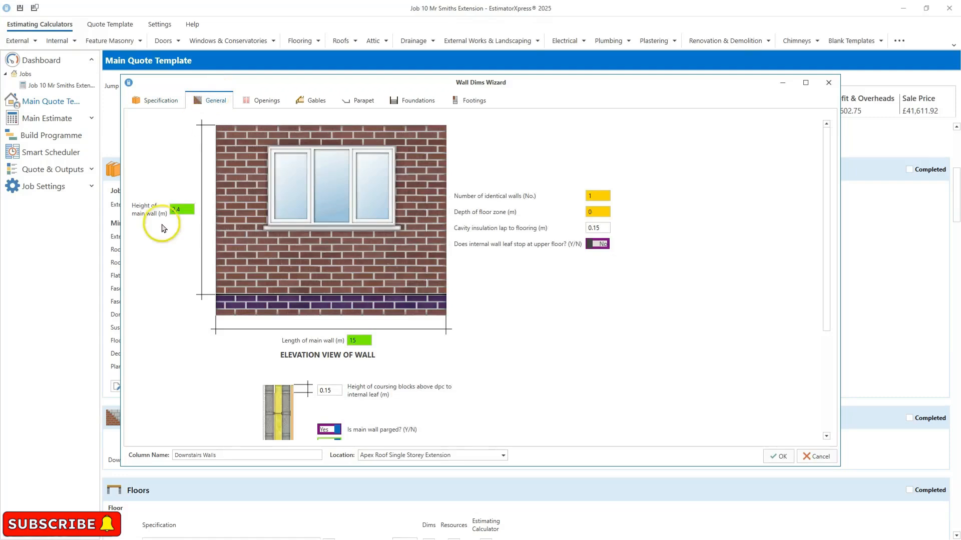
mouse_move(176, 209)
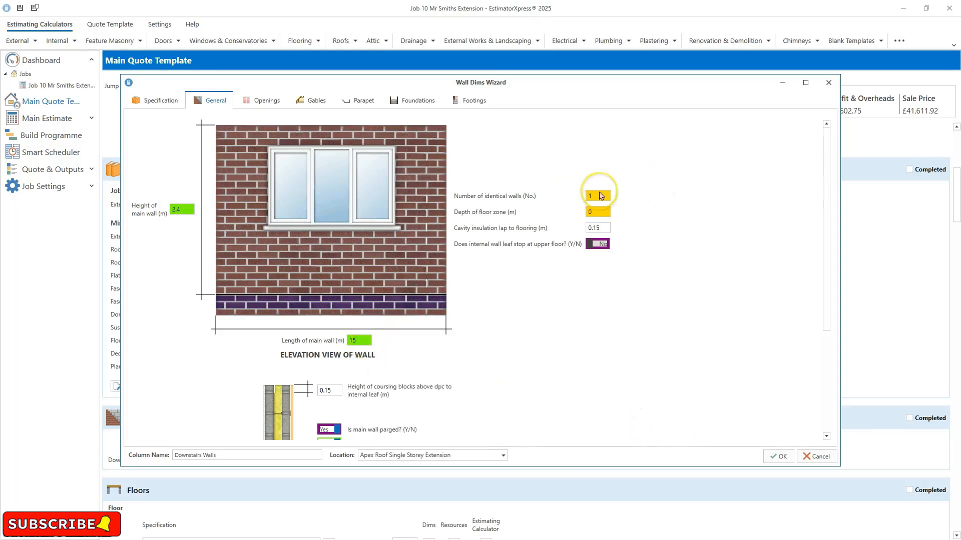
mouse_move(601, 195)
mouse_move(602, 214)
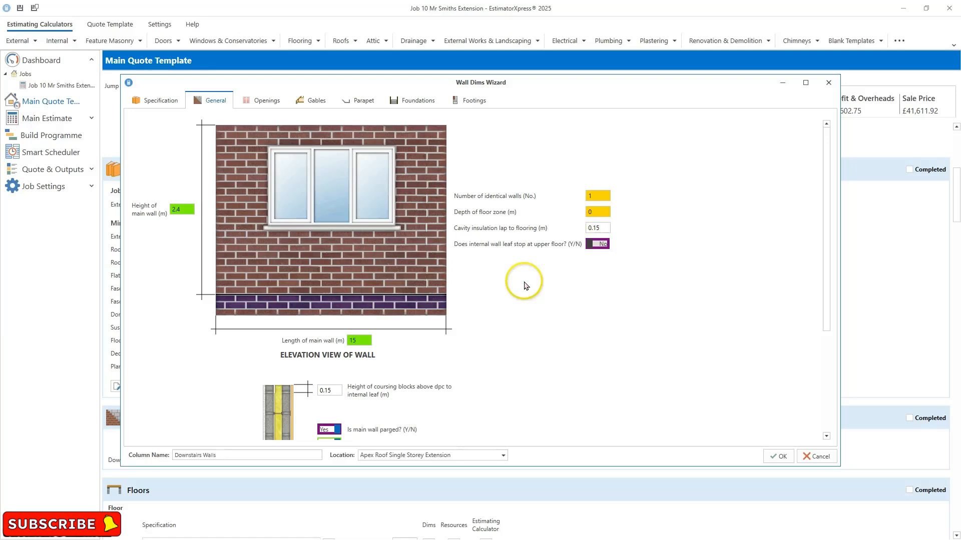
click(260, 103)
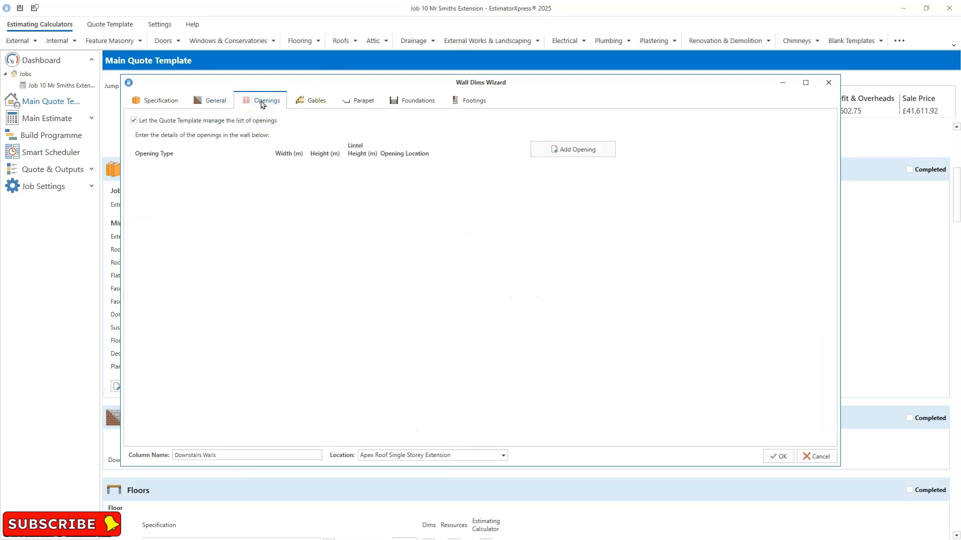
click(312, 102)
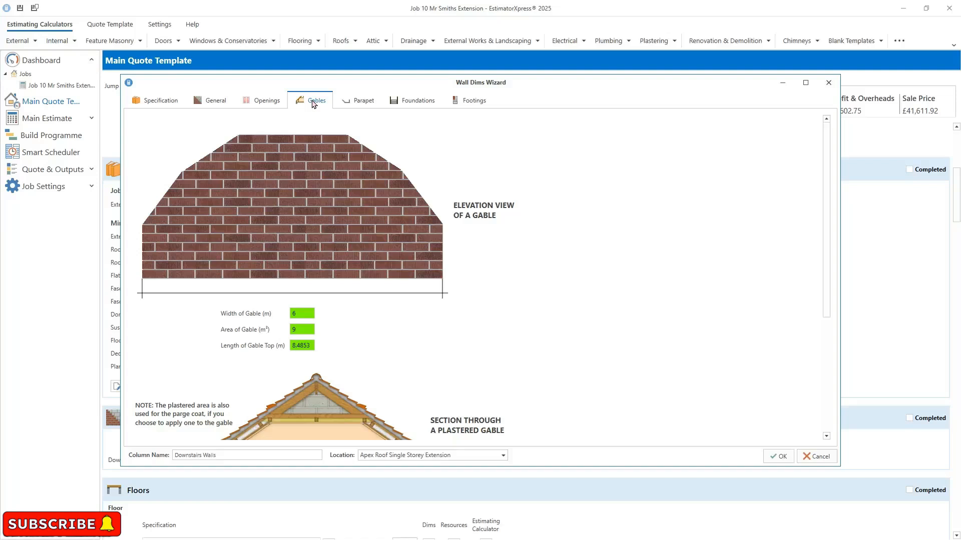
scroll(529, 284, down, 3)
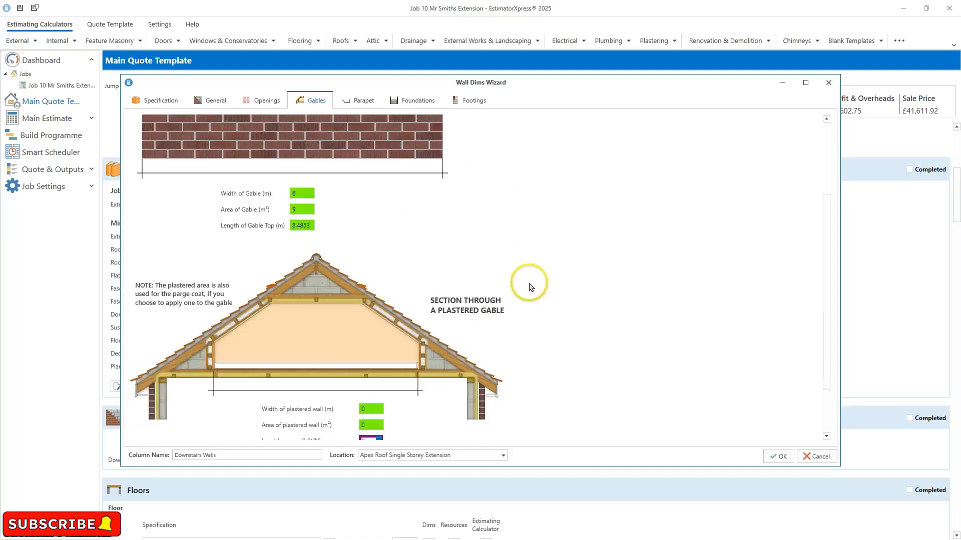
- Set the foundation depth below site strip to 1.2 m and confirm the wall dimensions wizard
scroll(531, 287, down, 1)
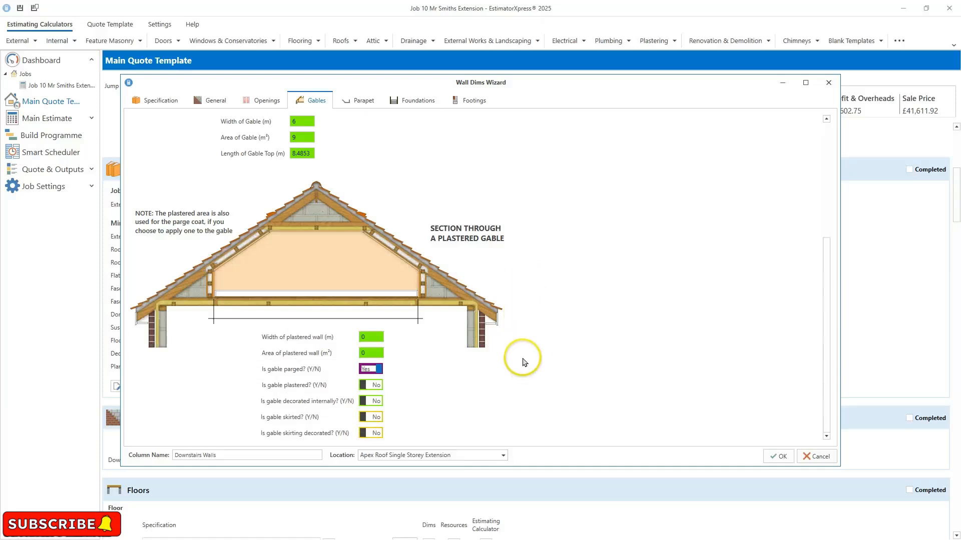
click(365, 100)
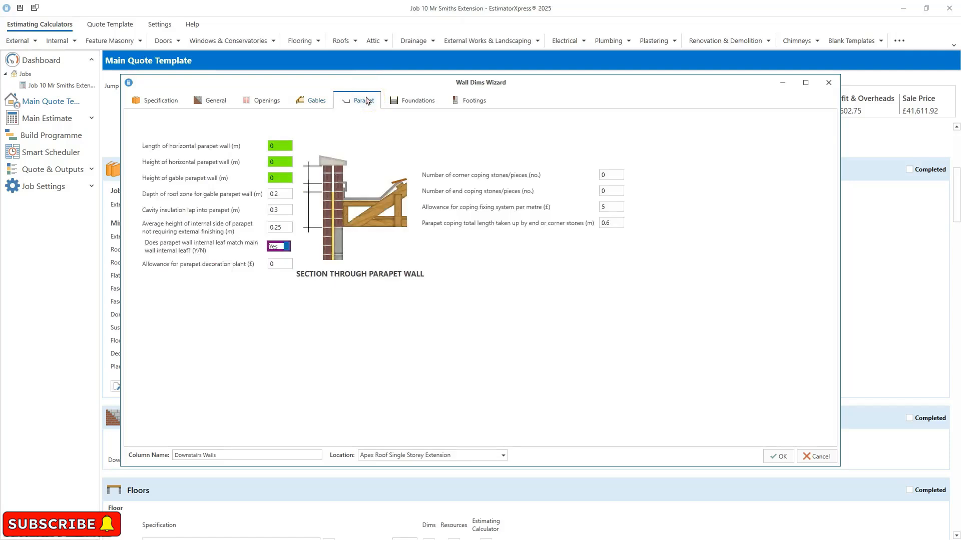
click(417, 101)
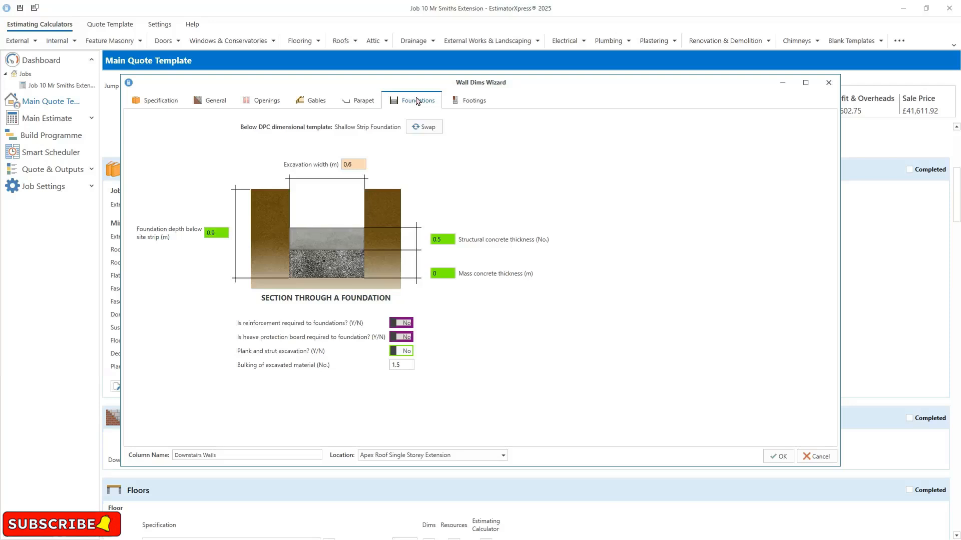
click(216, 233)
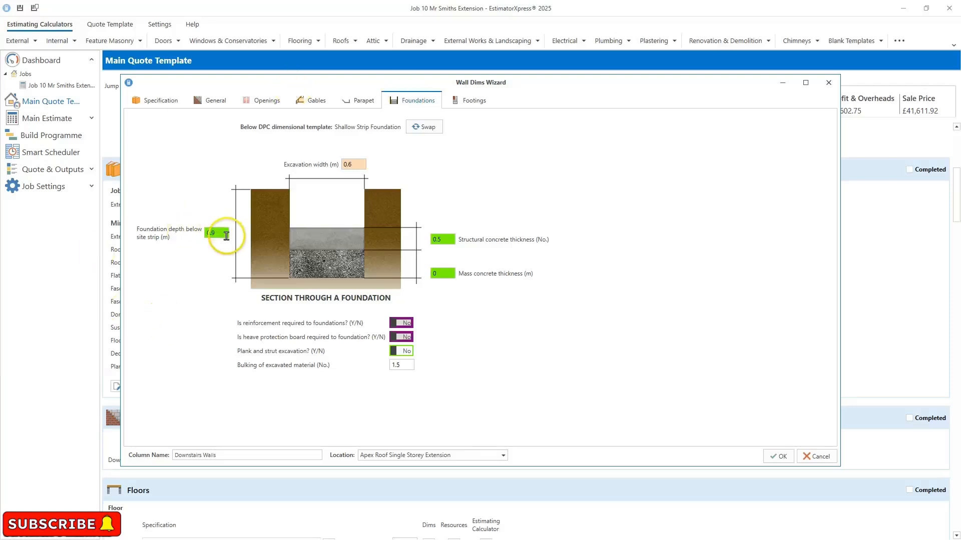
text(1.2)
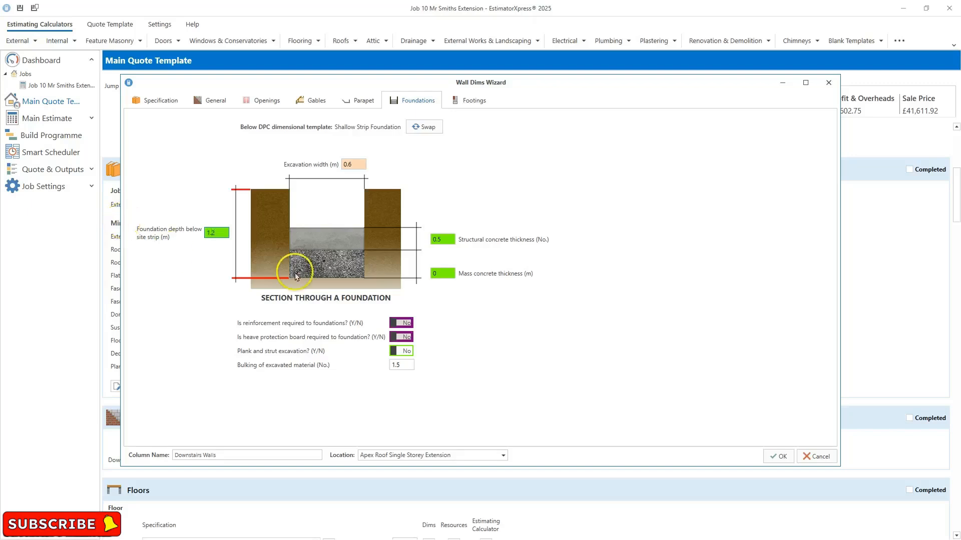
click(474, 101)
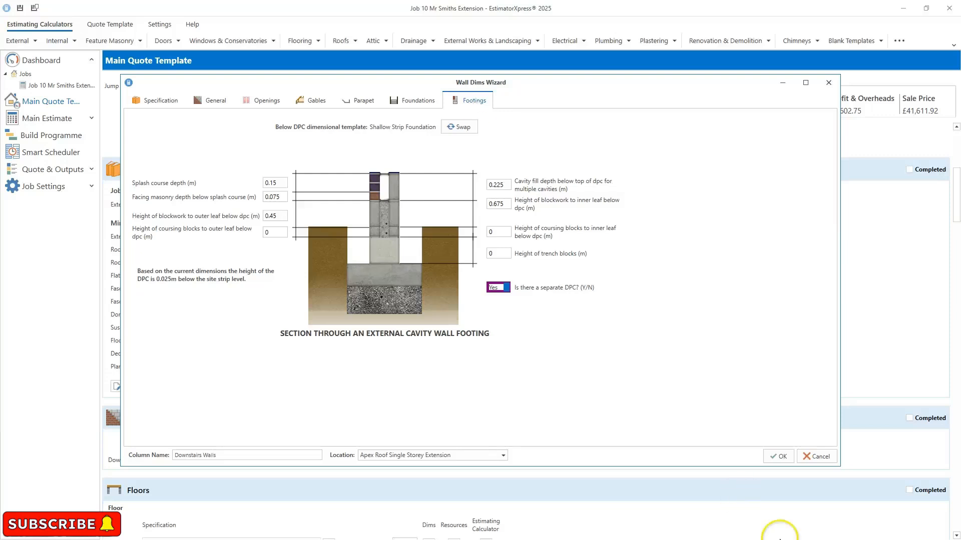
click(781, 456)
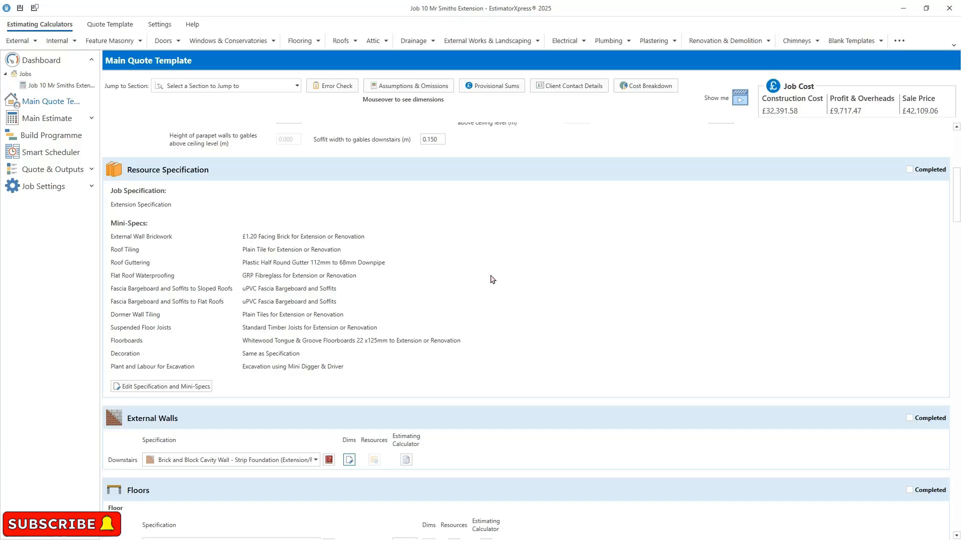
- Open the downstairs floor slab dimensions and turn on tech tips and tech labels
scroll(493, 280, down, 3)
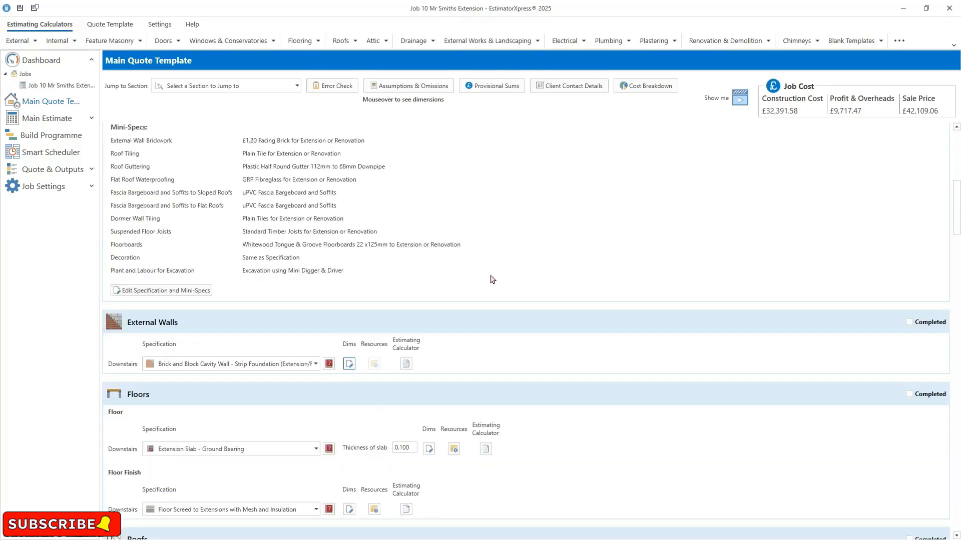
scroll(492, 280, down, 1)
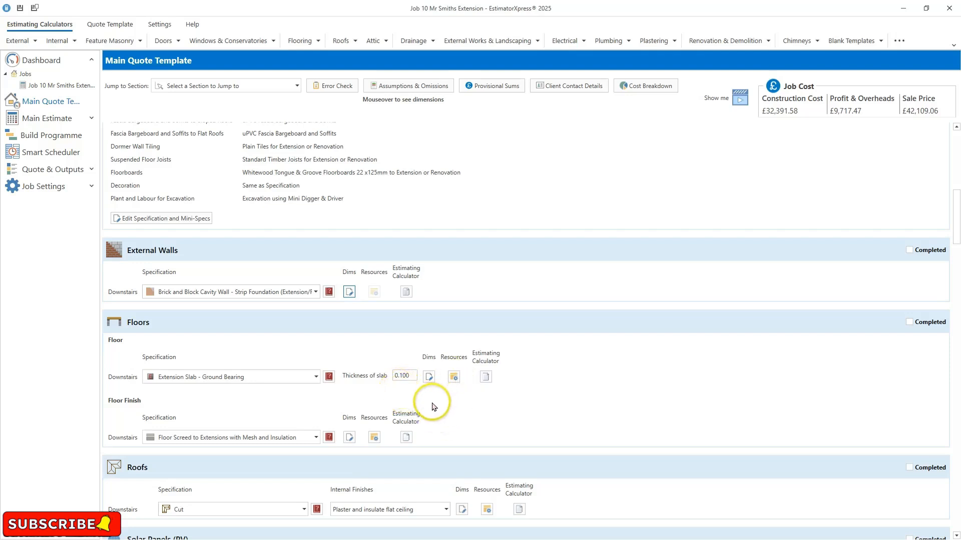
click(429, 377)
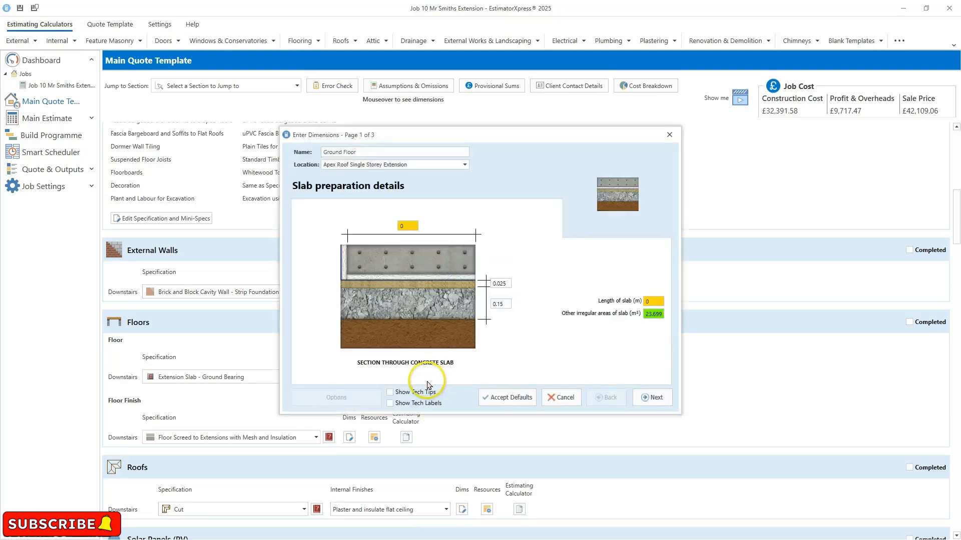
click(431, 393)
click(422, 403)
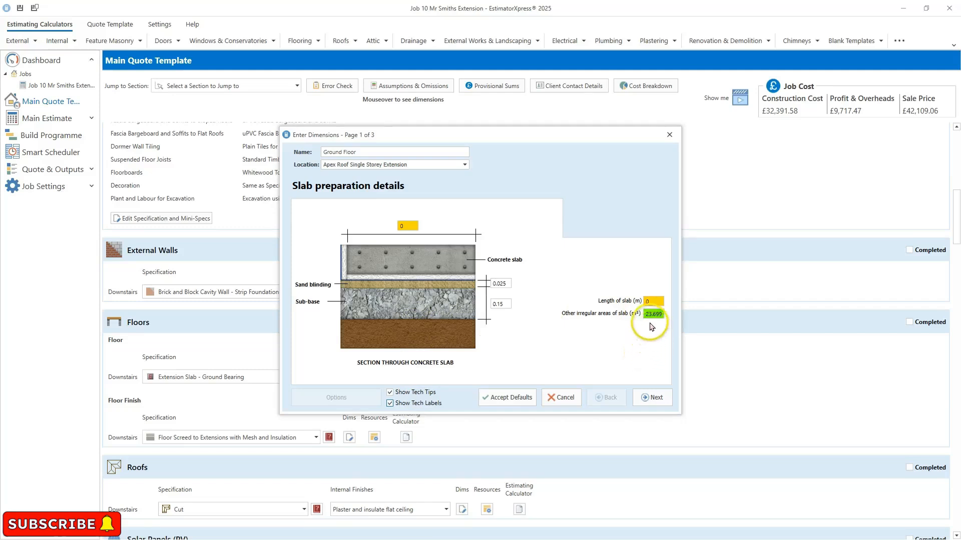
- Step through the slab preparation, slab details and plant pages and finish the slab dimensions wizard
mouse_move(658, 320)
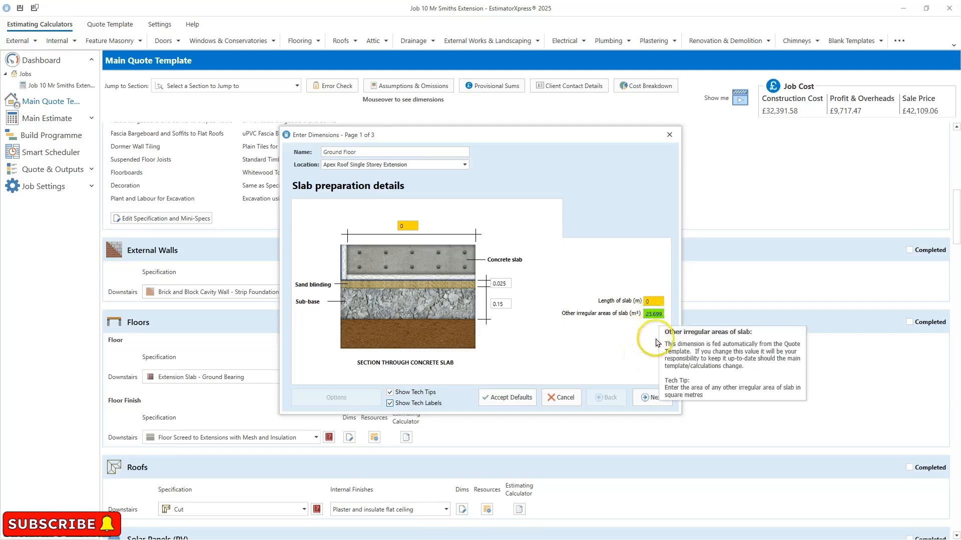
click(655, 315)
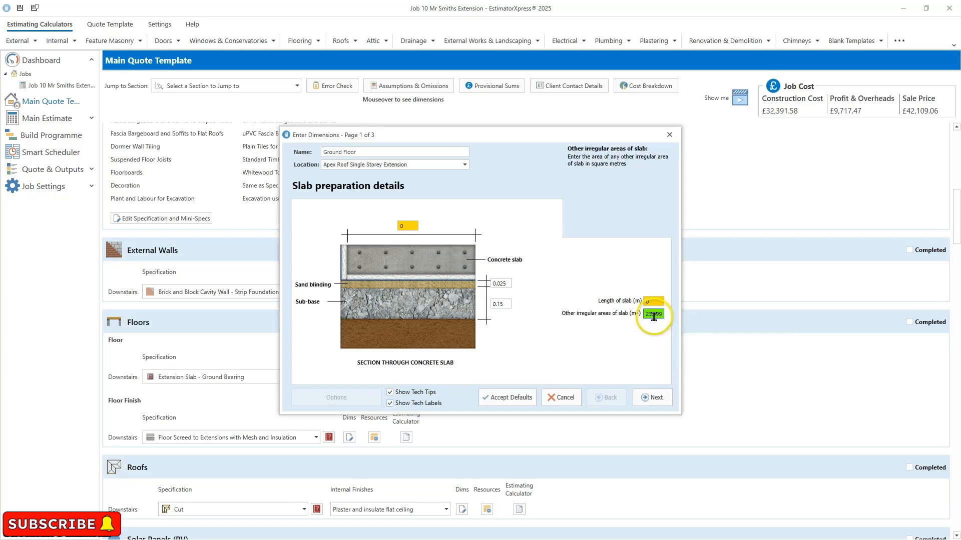
click(496, 285)
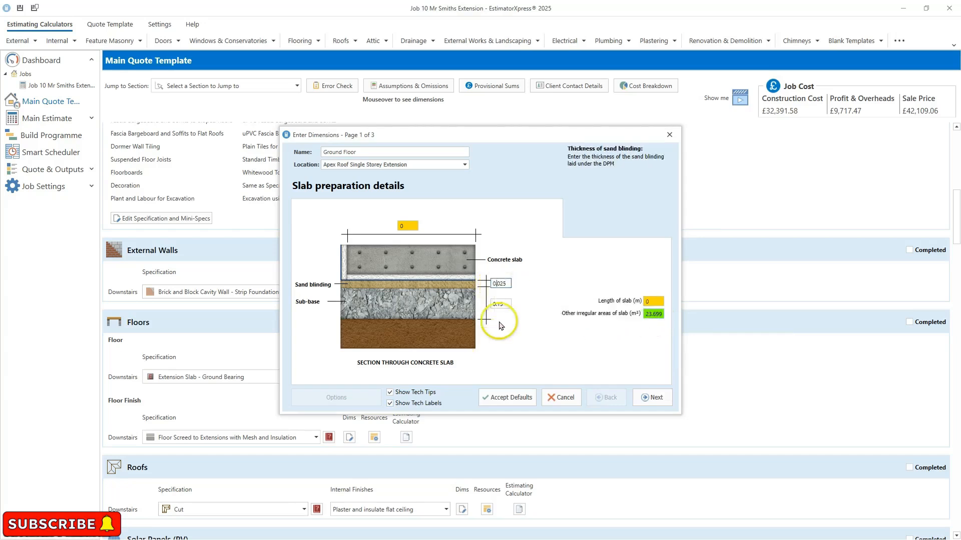
mouse_move(500, 281)
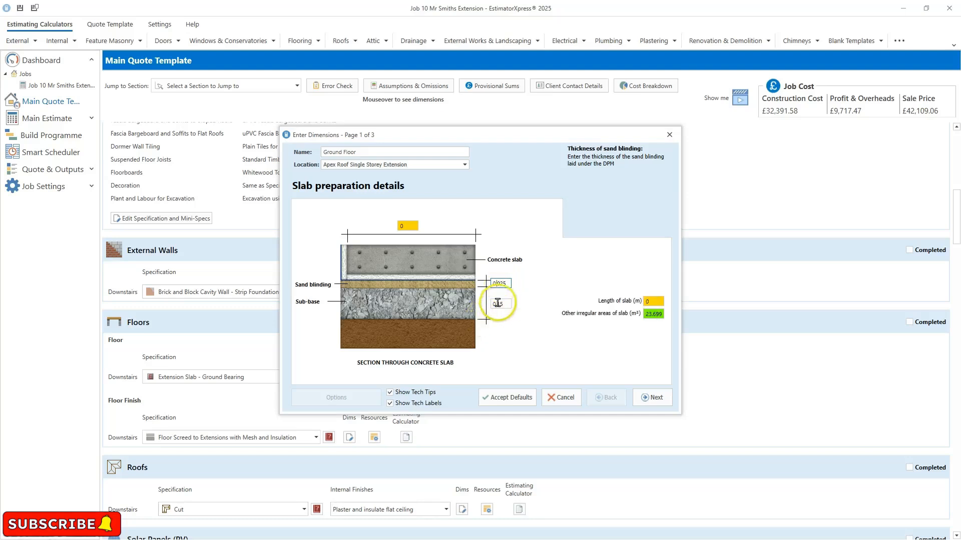
click(499, 303)
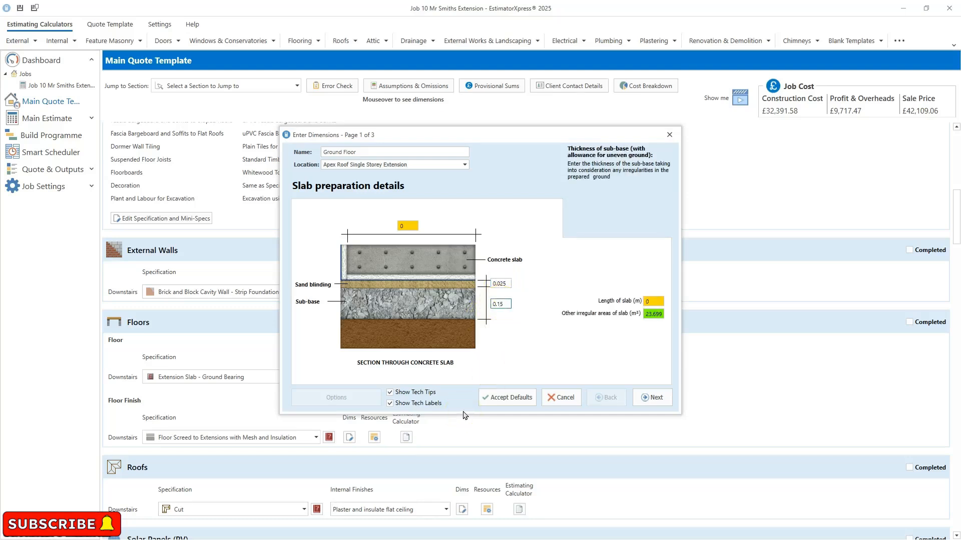
click(649, 397)
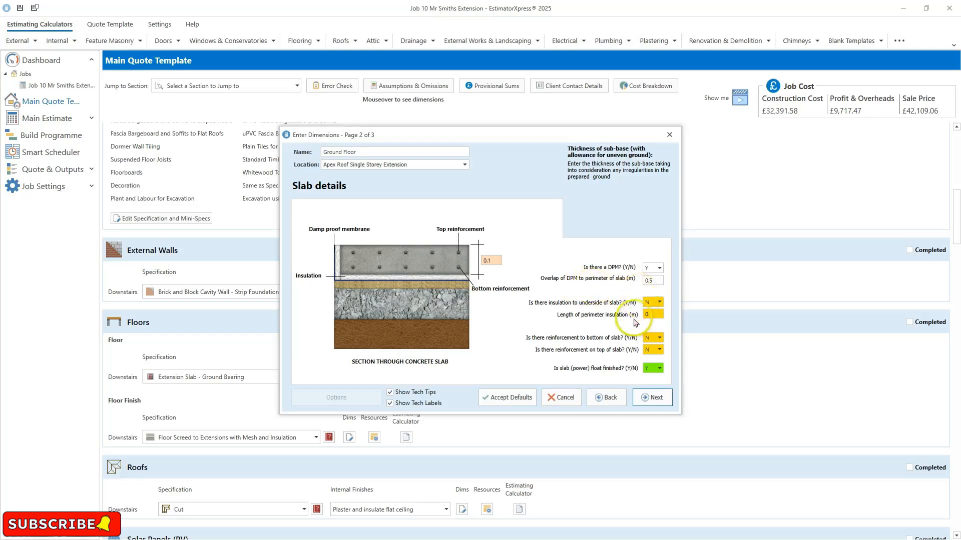
mouse_move(654, 323)
click(652, 397)
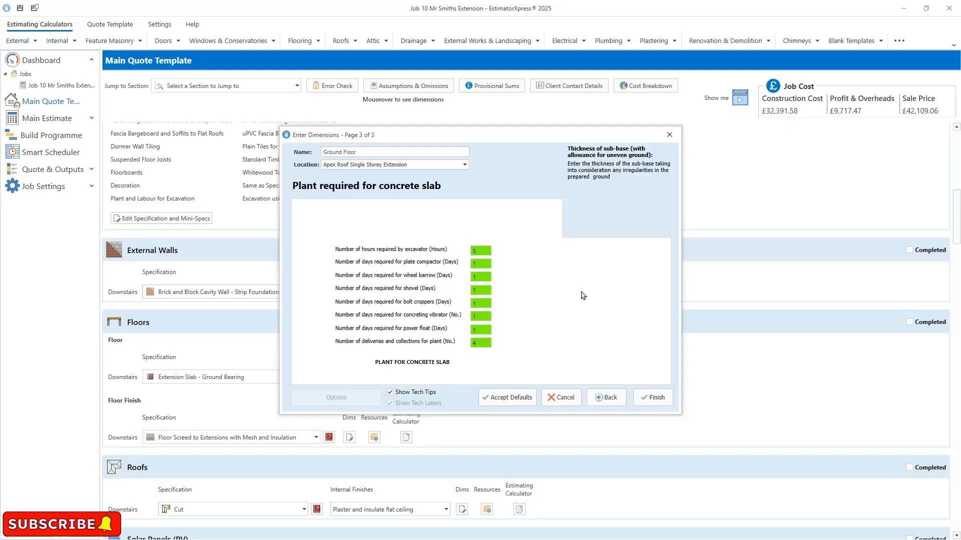
click(649, 400)
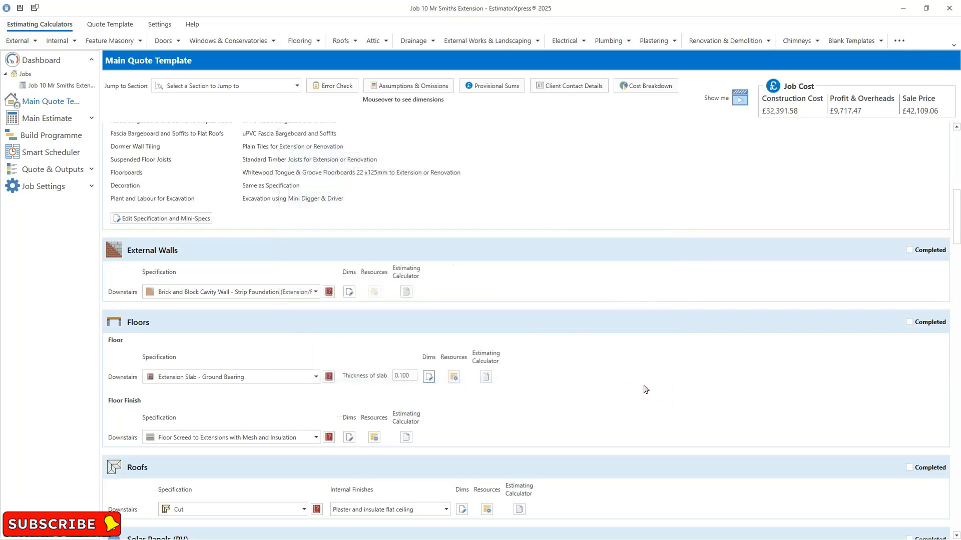
- Mark the External Walls and Floors sections as completed
click(909, 250)
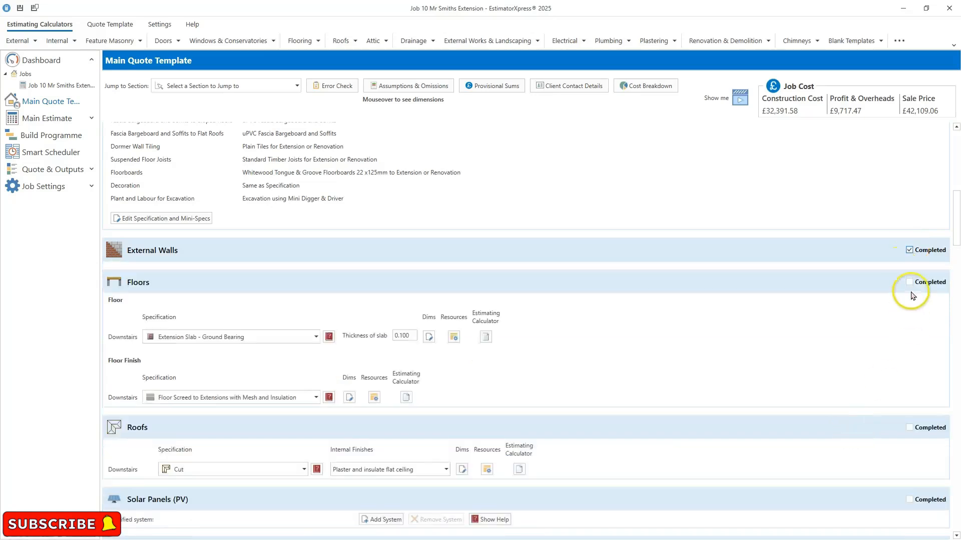
click(908, 283)
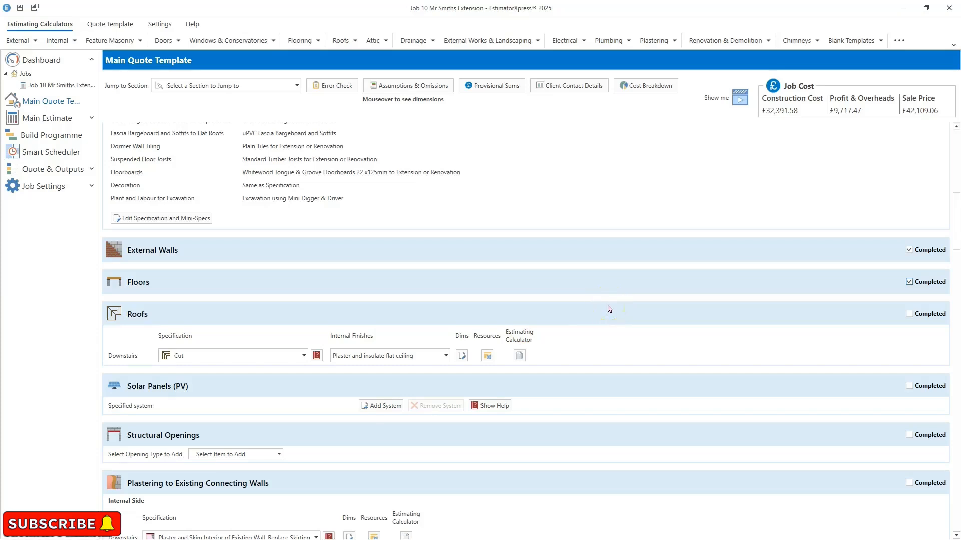
- Review the roof specification and internal finishes options without changing them
click(302, 356)
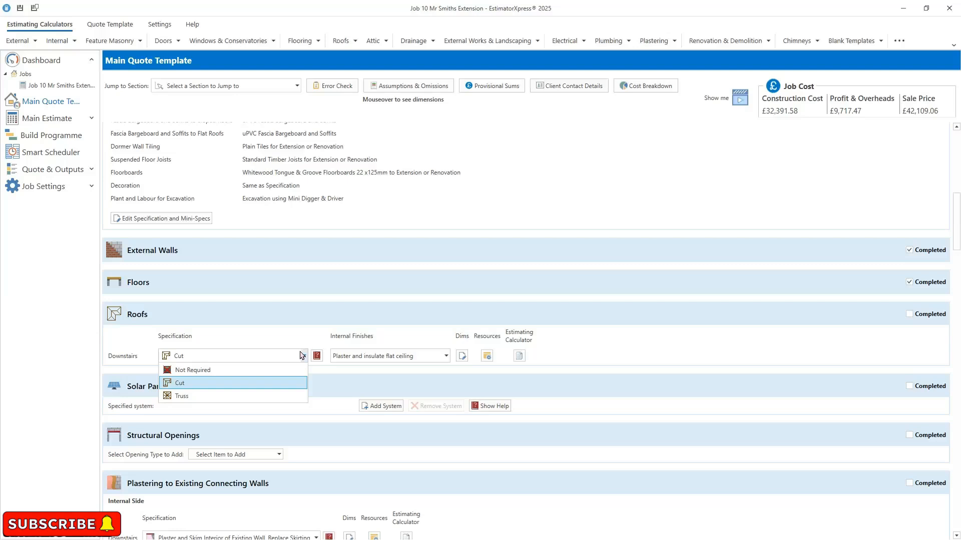
click(307, 330)
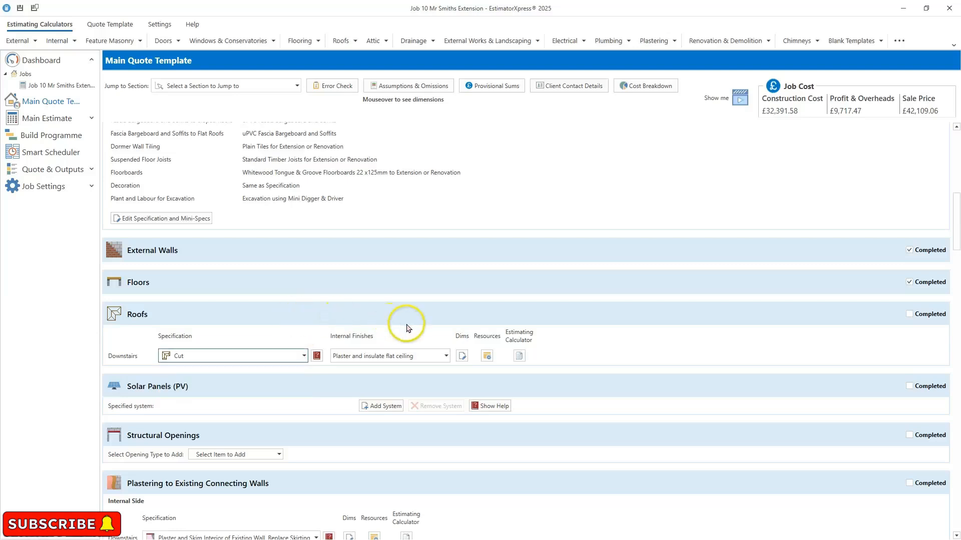
click(447, 357)
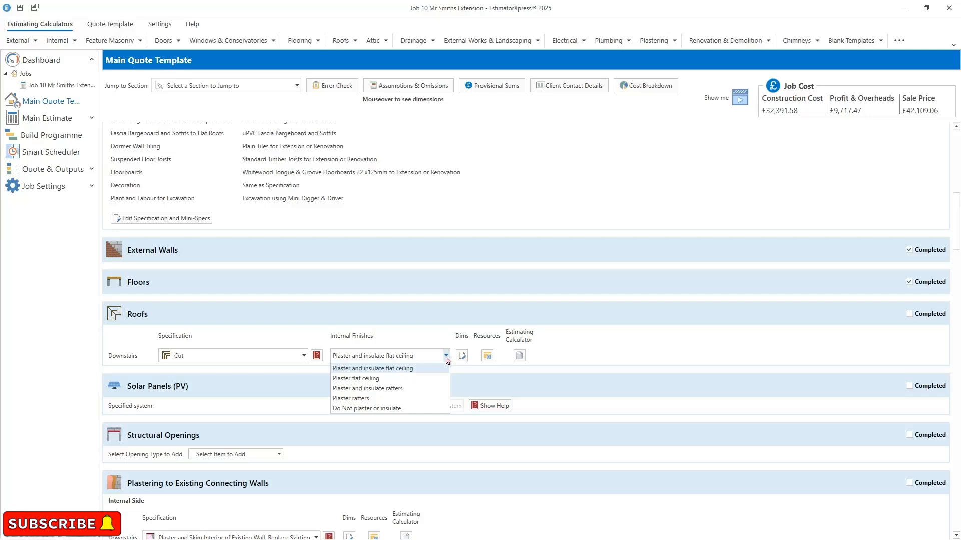
click(465, 314)
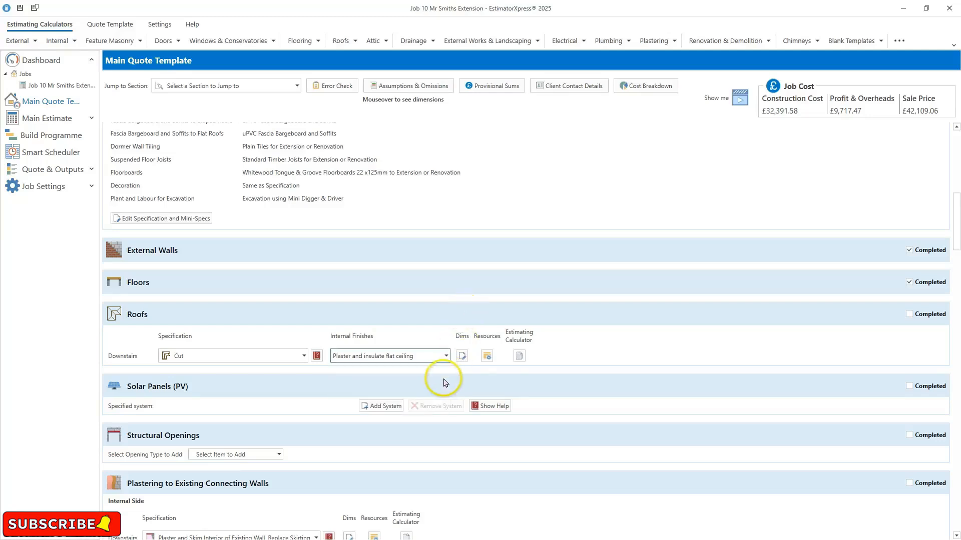
- Open the downstairs roof dimensions with tech tips and tech labels shown
click(462, 358)
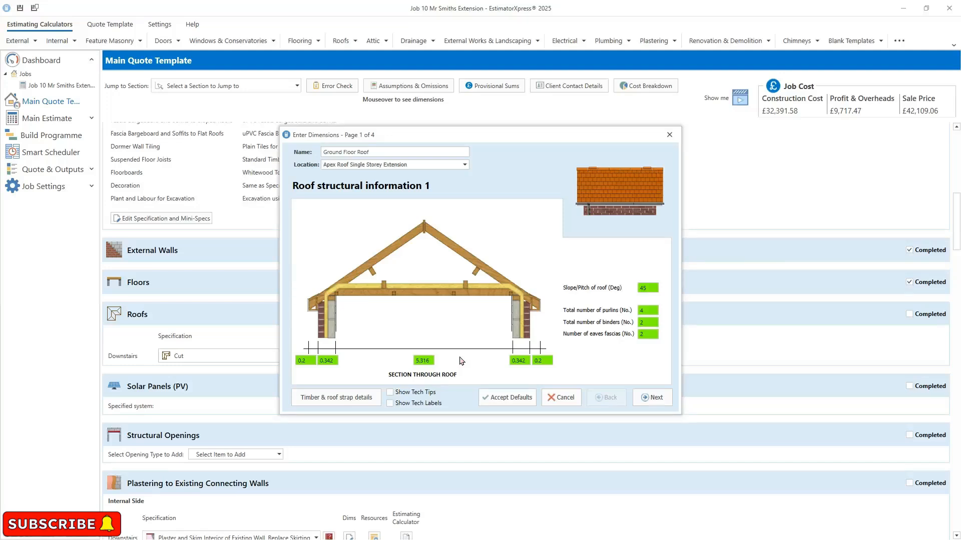
click(429, 394)
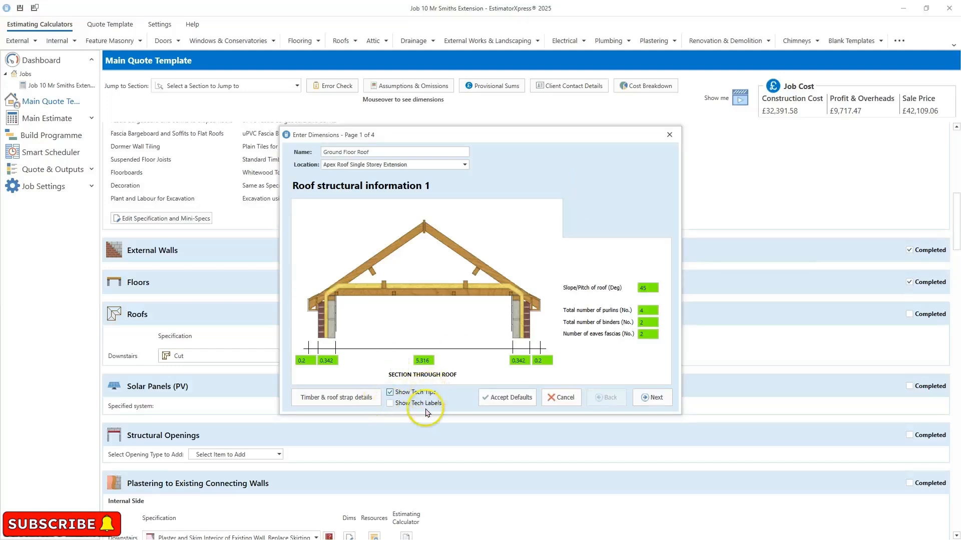
click(423, 405)
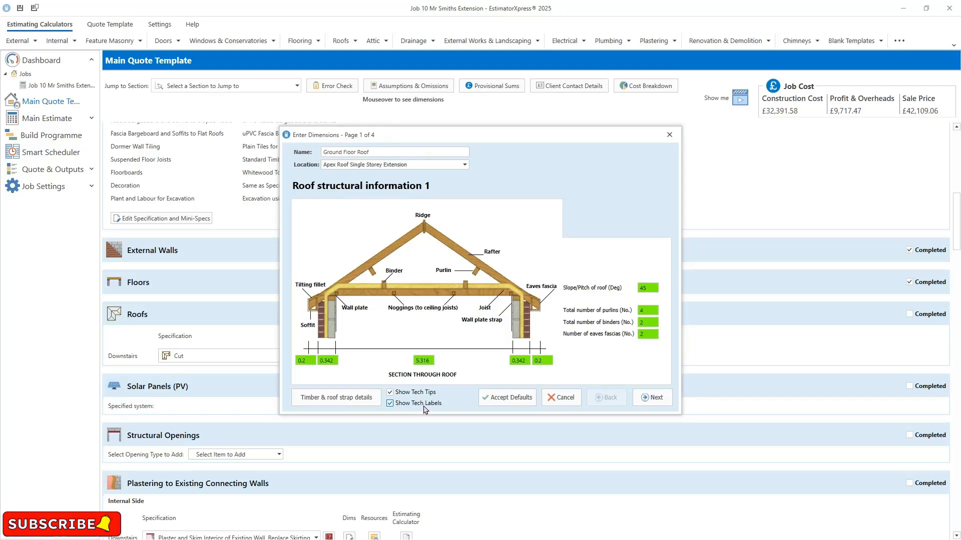
- Inspect the wall and soffit widths on the first roof structural page and move to the second page
click(304, 360)
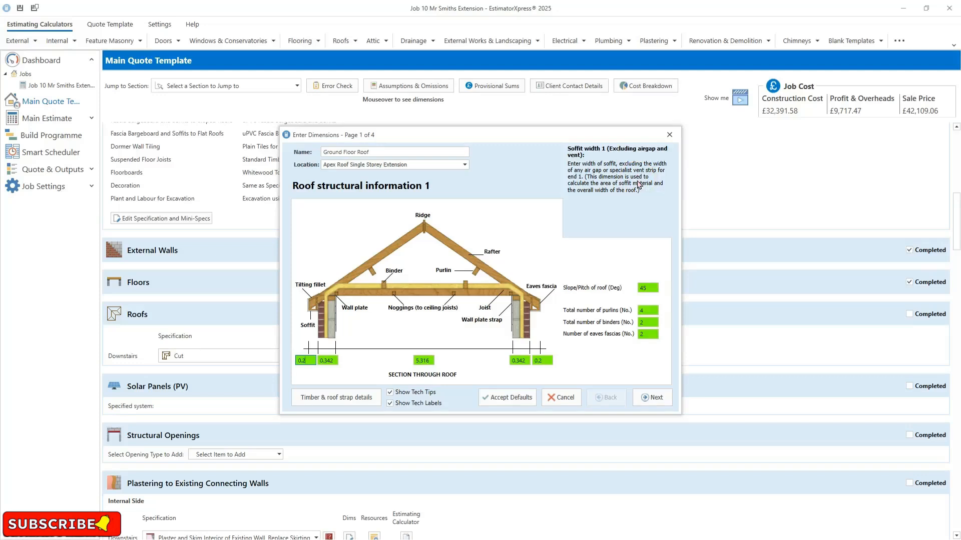
click(329, 363)
click(424, 358)
mouse_move(526, 370)
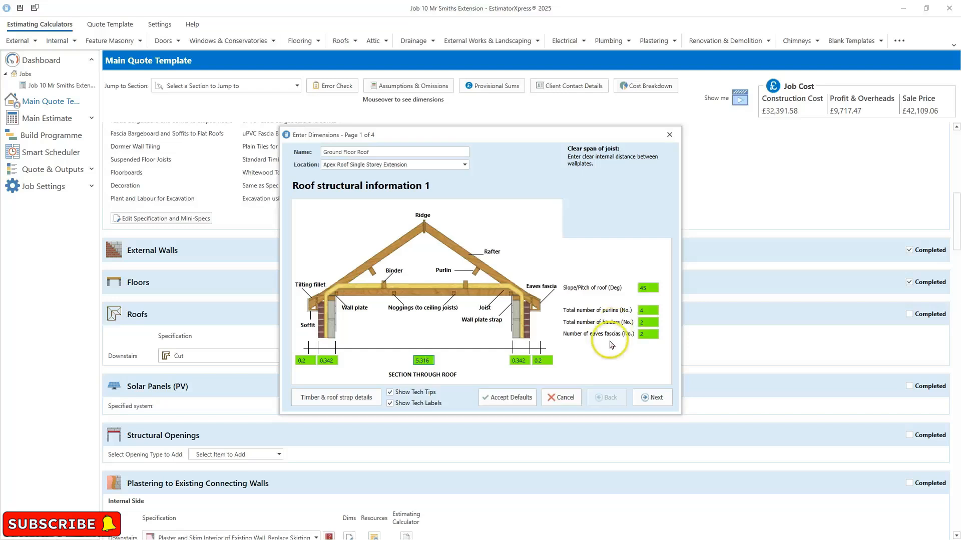
click(652, 397)
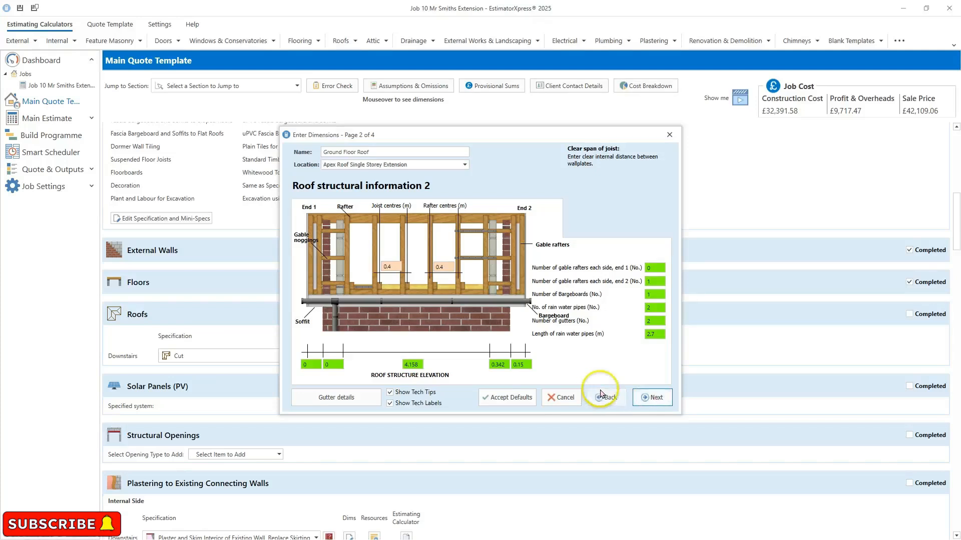
- Inspect the roof structure elevation widths, step through the tiling and finishes pages, and finish the roof dimensions wizard
click(412, 364)
click(497, 364)
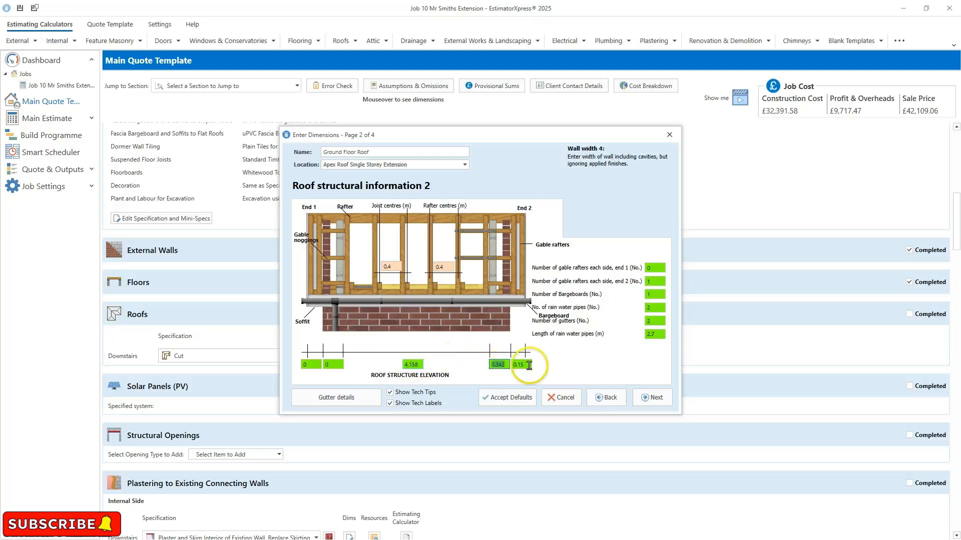
click(519, 363)
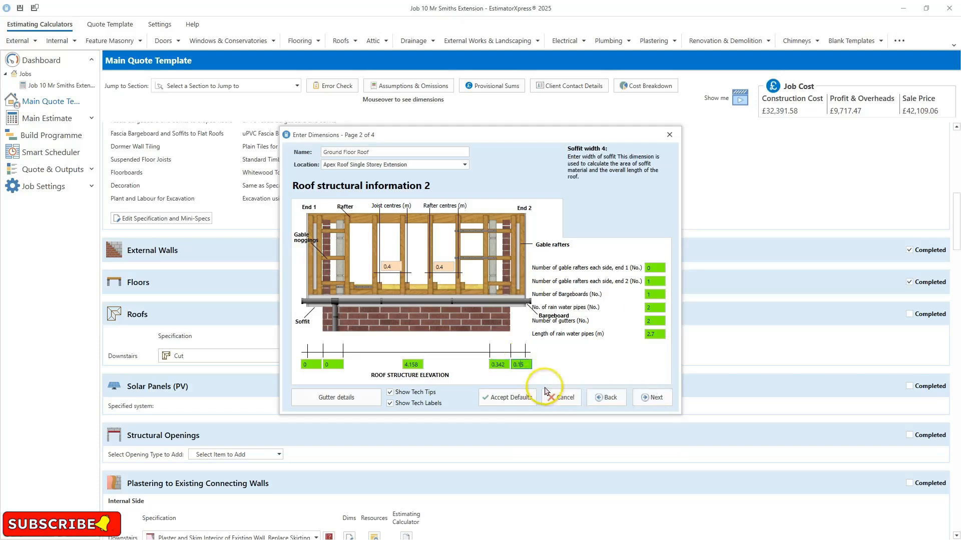
click(642, 397)
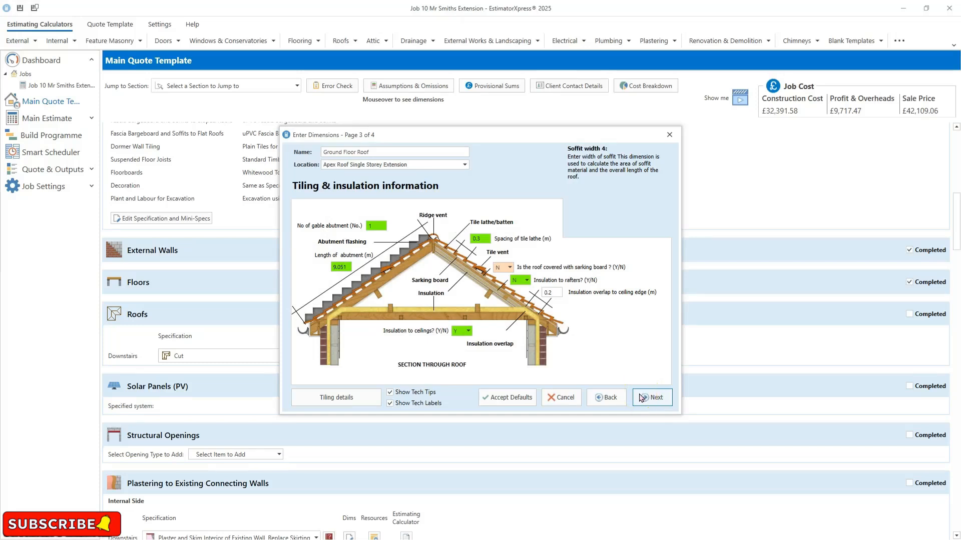
click(646, 397)
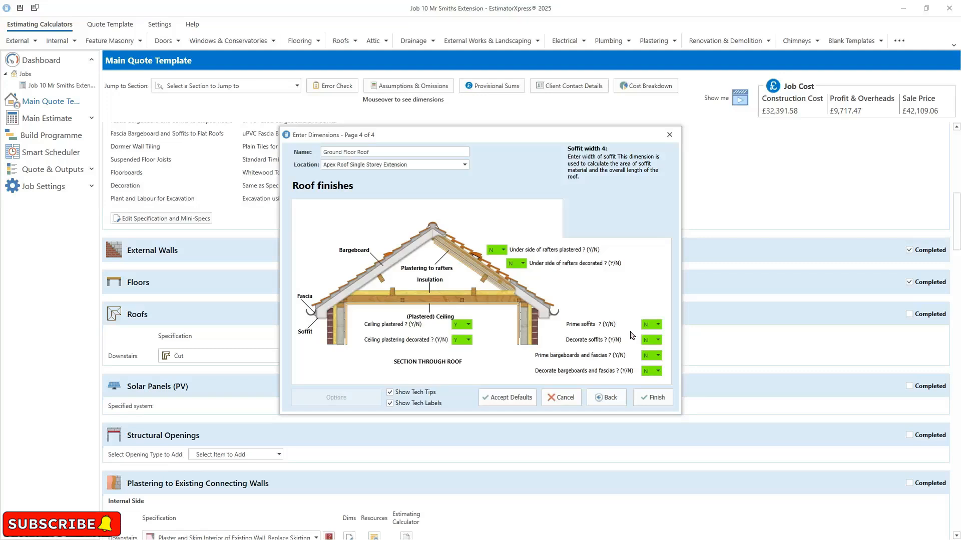
click(664, 399)
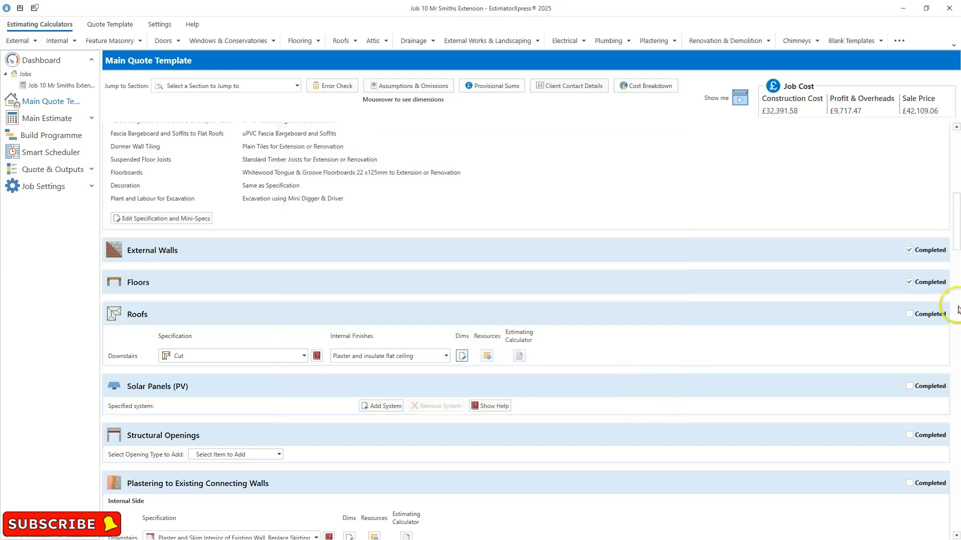
- Mark the Roofs section as completed
click(909, 314)
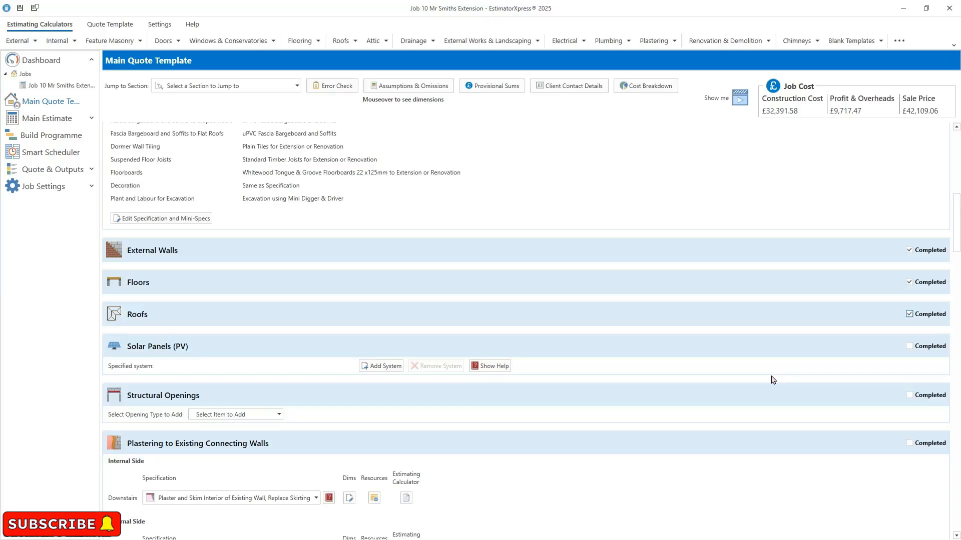
click(757, 367)
- Review the assumptions and omissions and the provisional sums for the job, closing each dialog
click(399, 86)
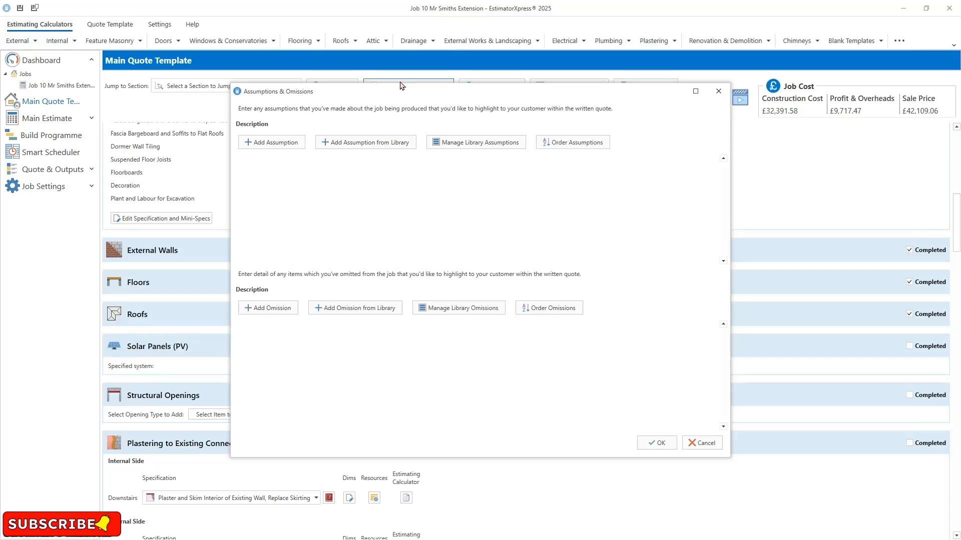
click(647, 443)
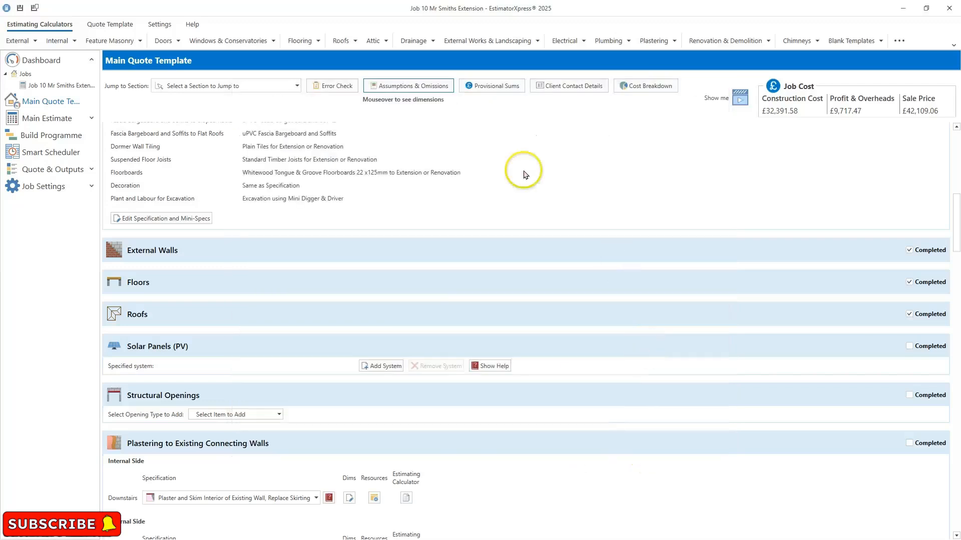
click(409, 85)
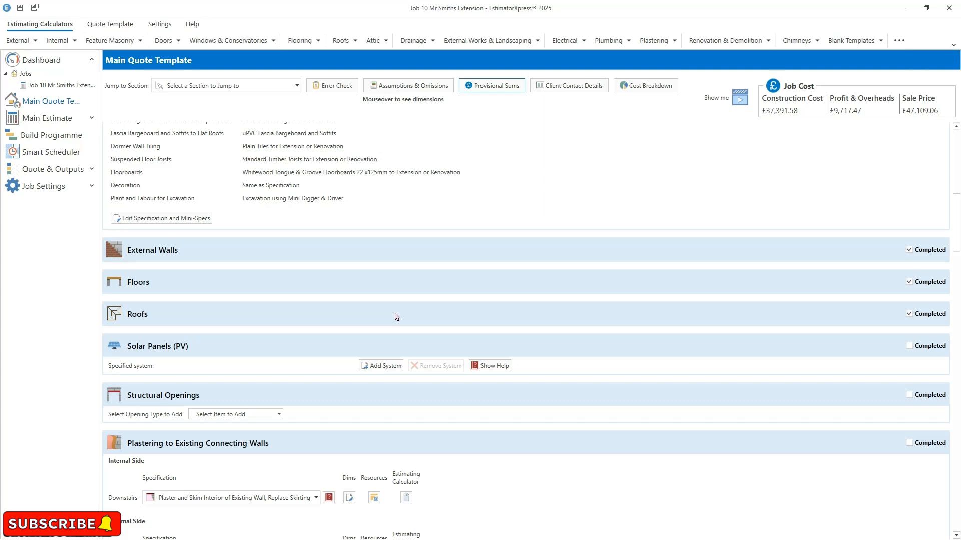
click(484, 88)
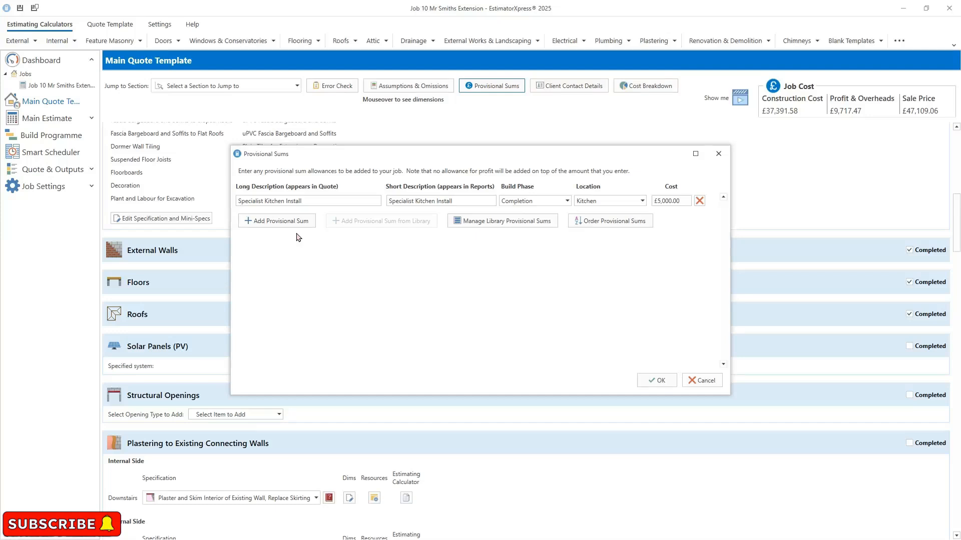
click(656, 382)
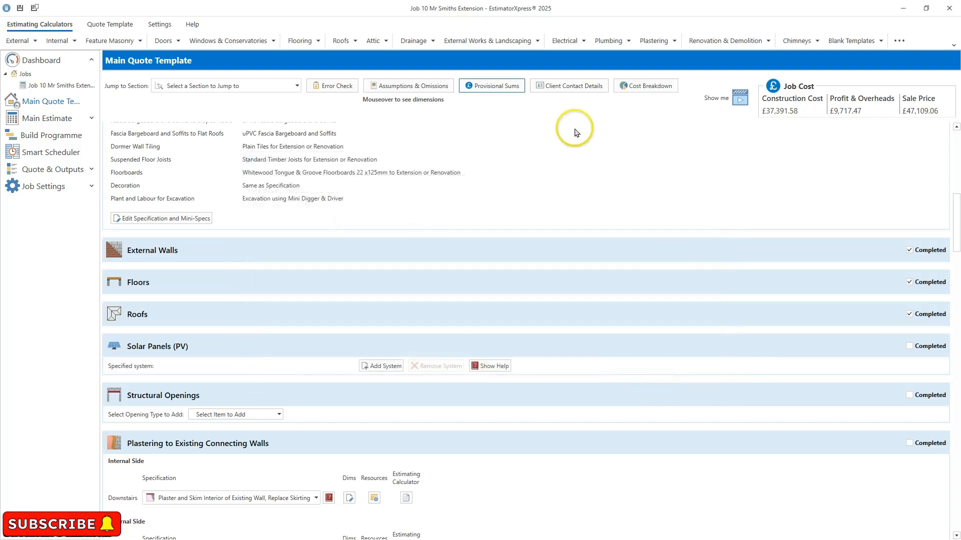
- Open the client contact details and enter the client's name
click(584, 88)
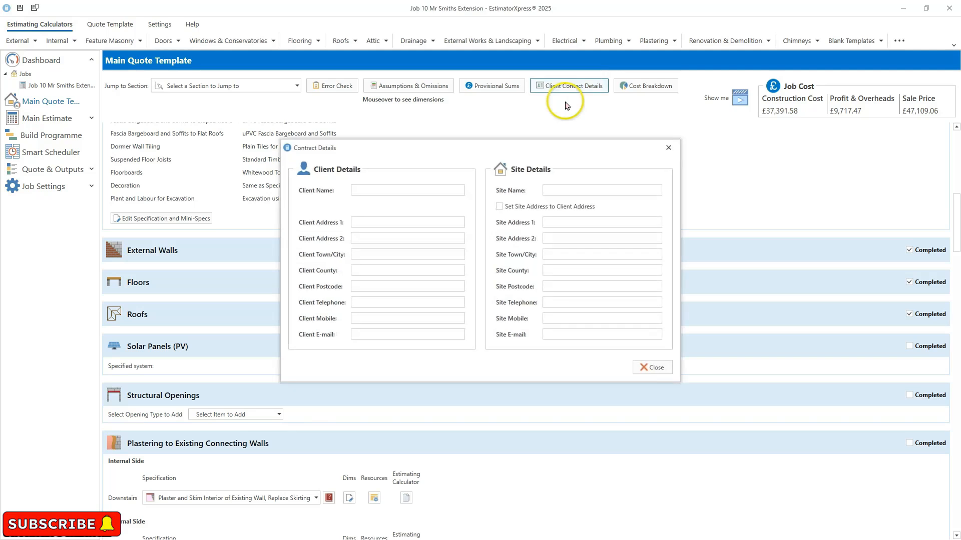
click(397, 189)
text(Mr)
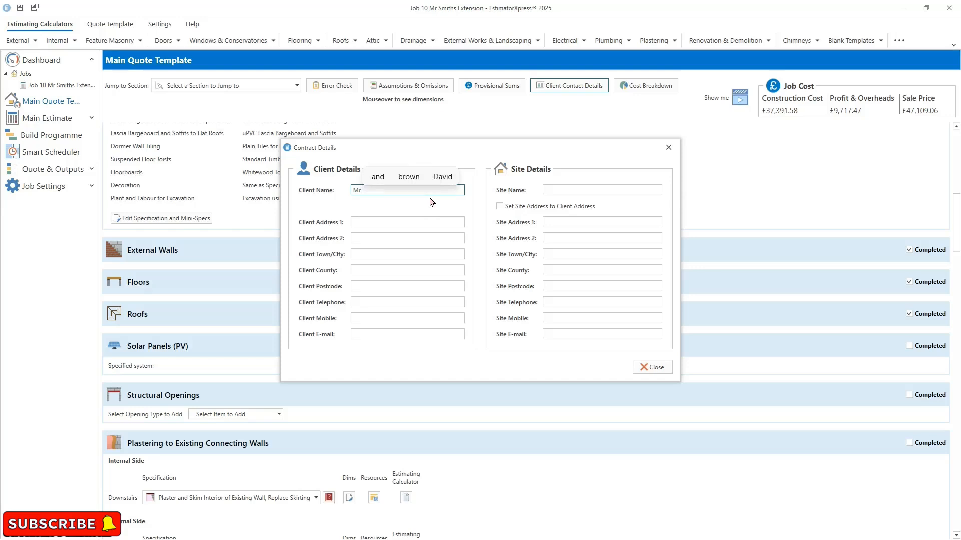
text( Smith)
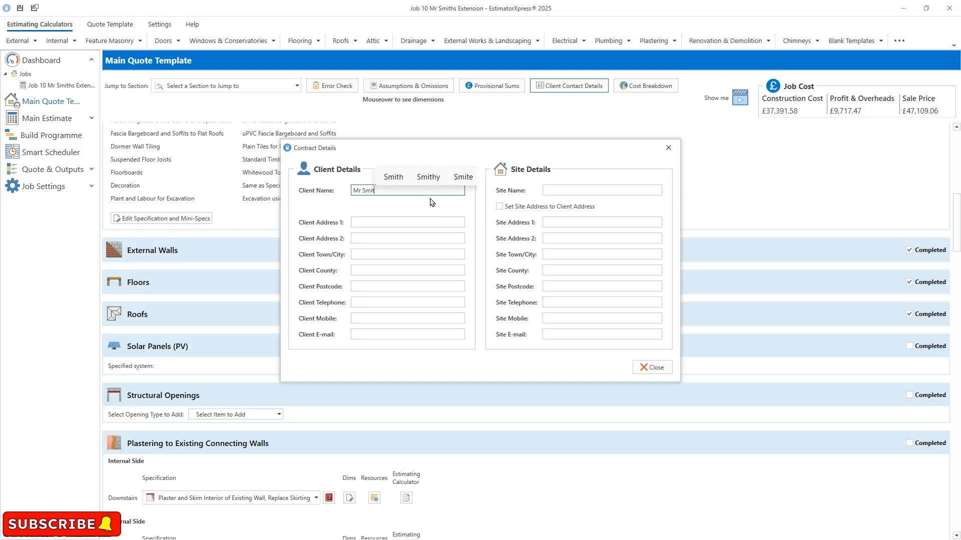
click(420, 213)
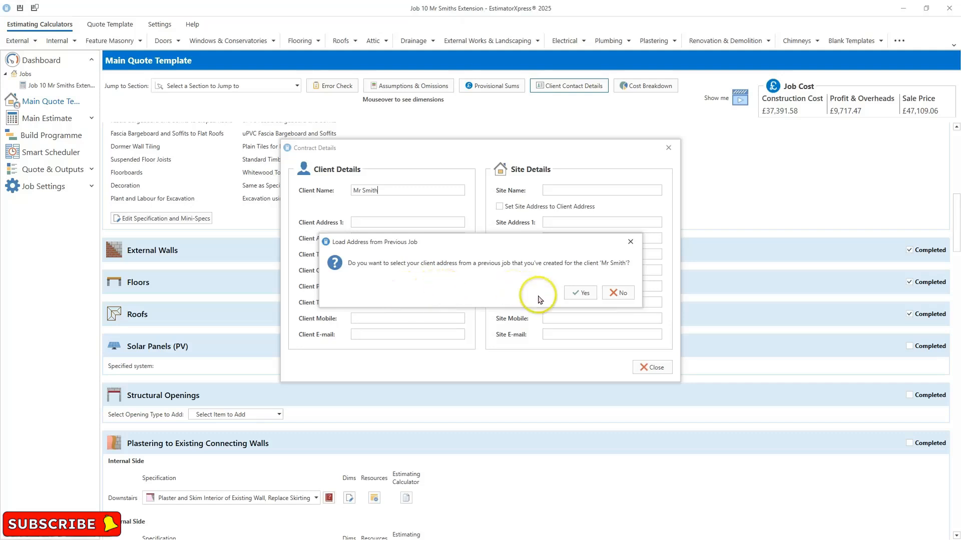
- Load the client's address from a previous job for the same client
click(577, 294)
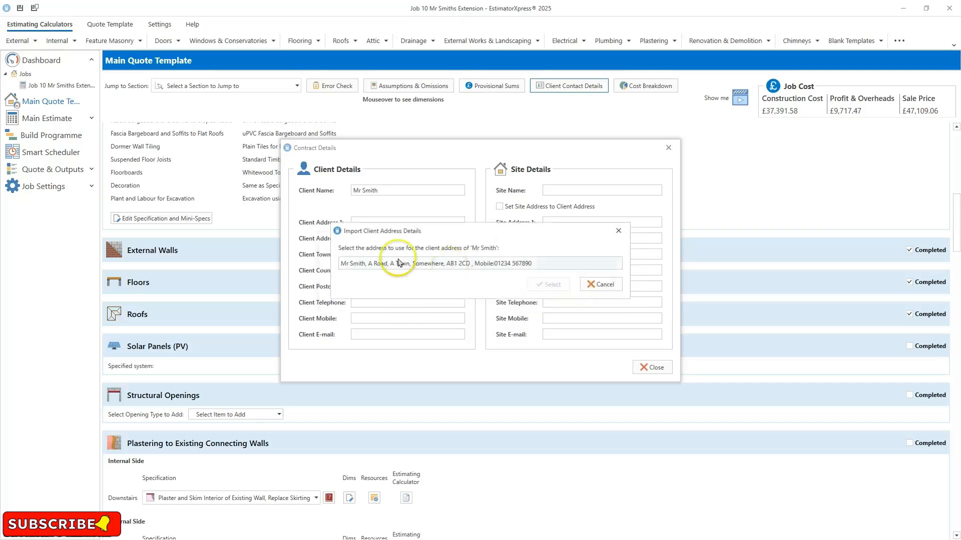
click(475, 268)
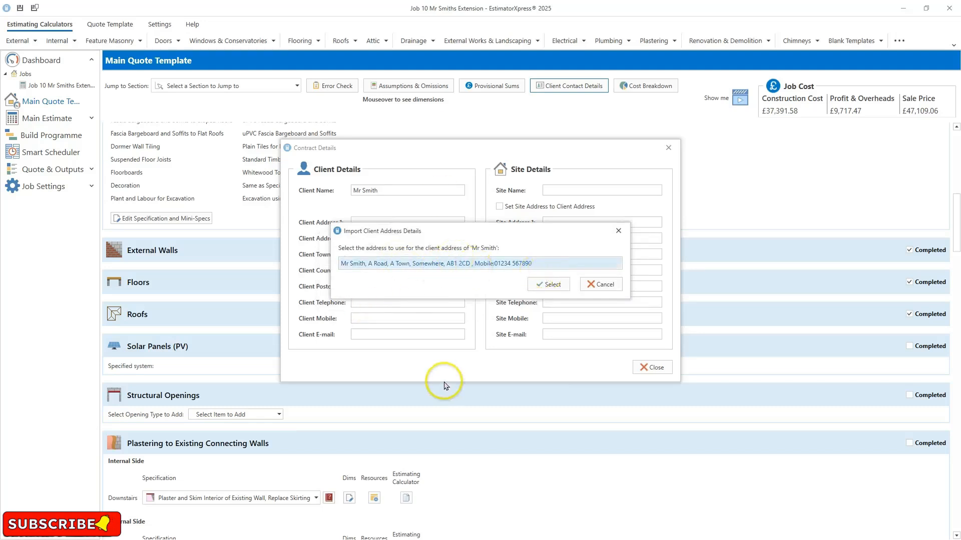
click(549, 285)
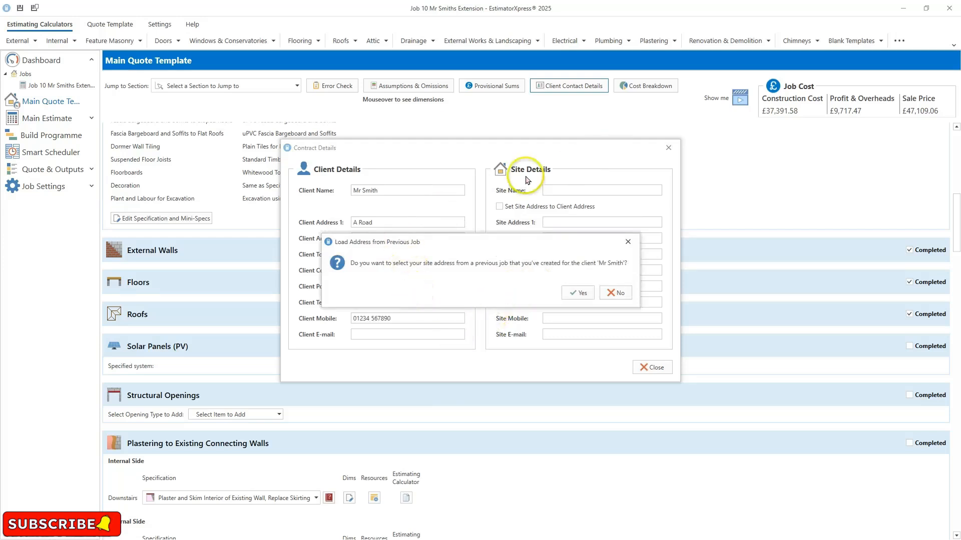
- Load the site address from the previous job's address list and close the contract details
click(579, 292)
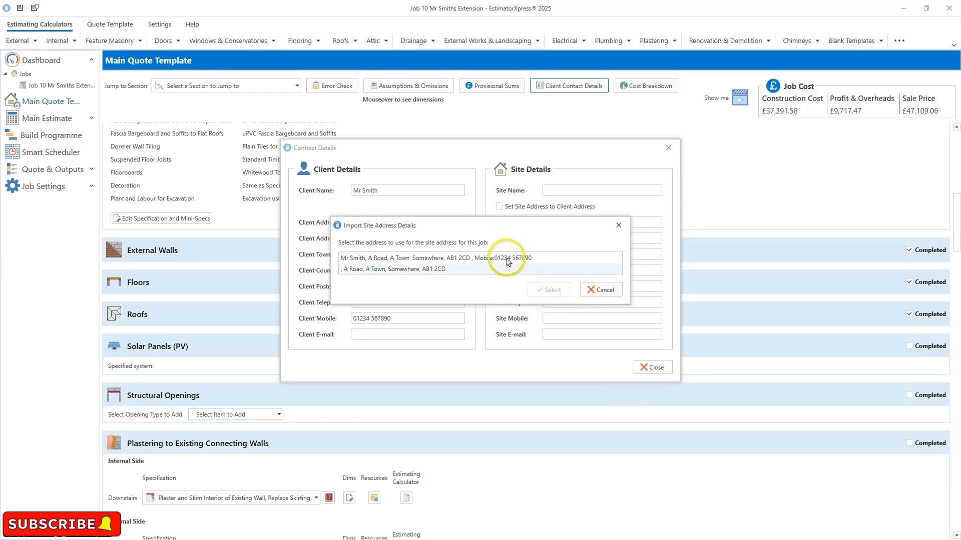
mouse_move(497, 226)
mouse_down()
mouse_move(505, 309)
mouse_move(510, 225)
mouse_up()
click(469, 257)
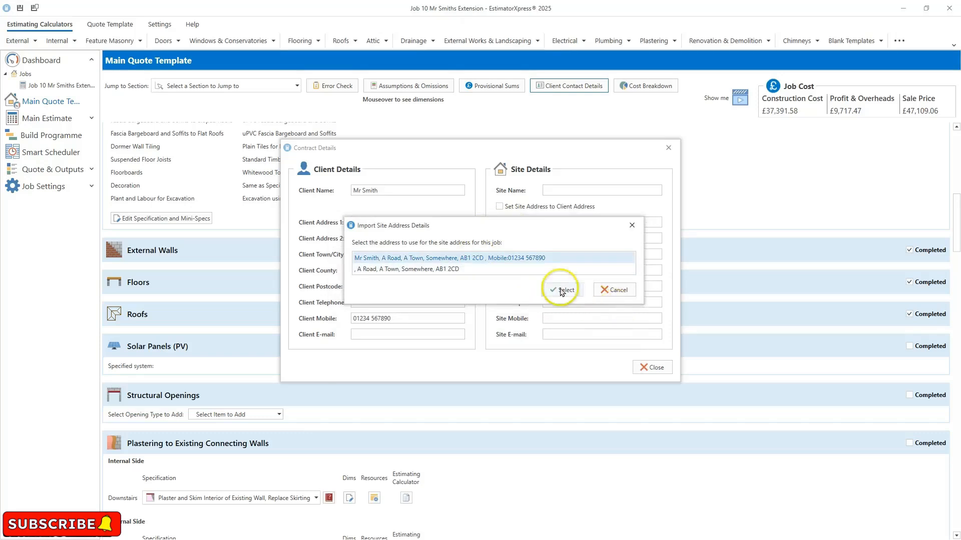
click(558, 292)
mouse_move(638, 538)
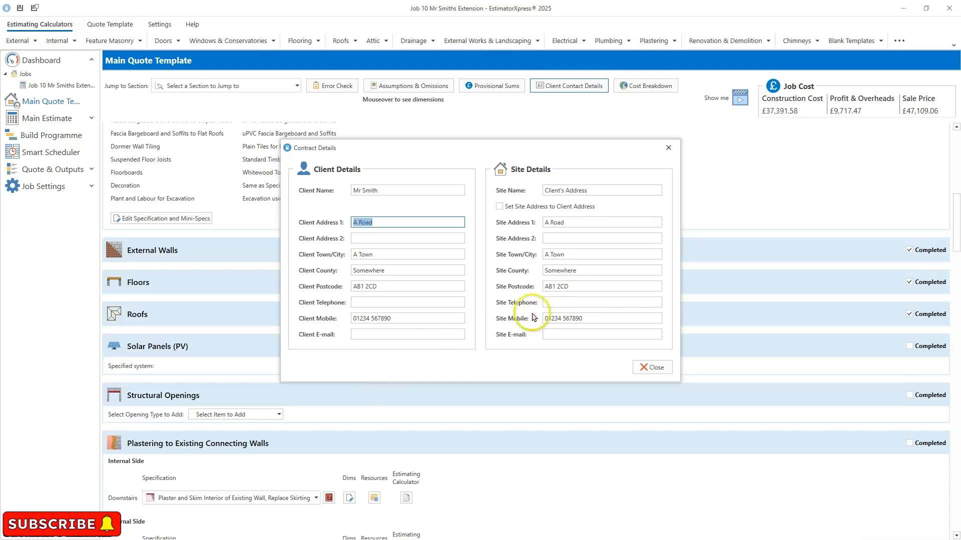
click(646, 367)
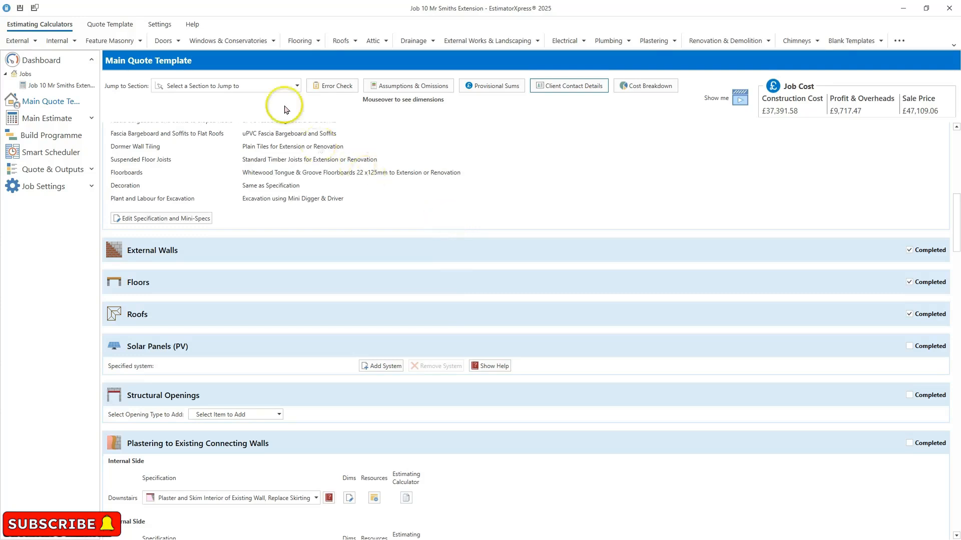
- Jump to the Roofs section, reopen it to check its settings, and mark it completed again
click(297, 88)
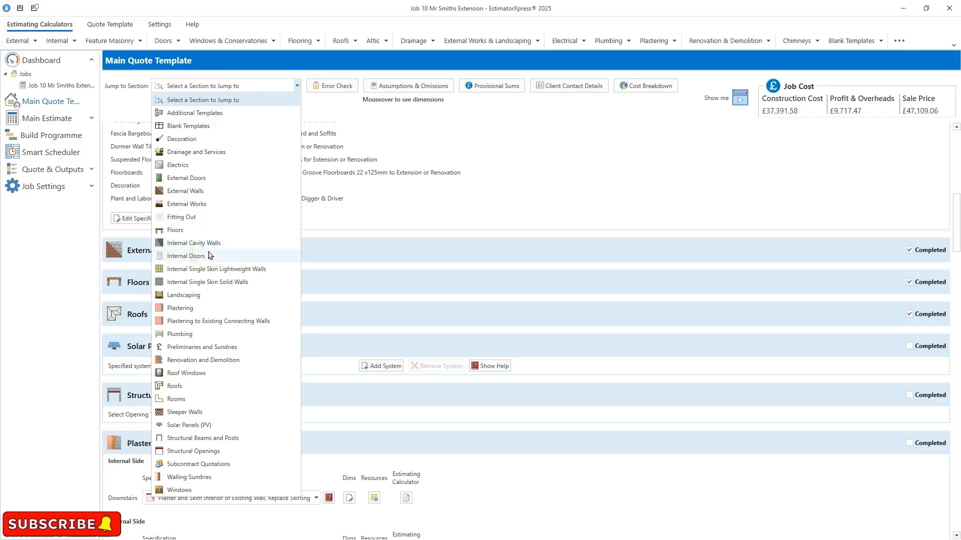
click(204, 386)
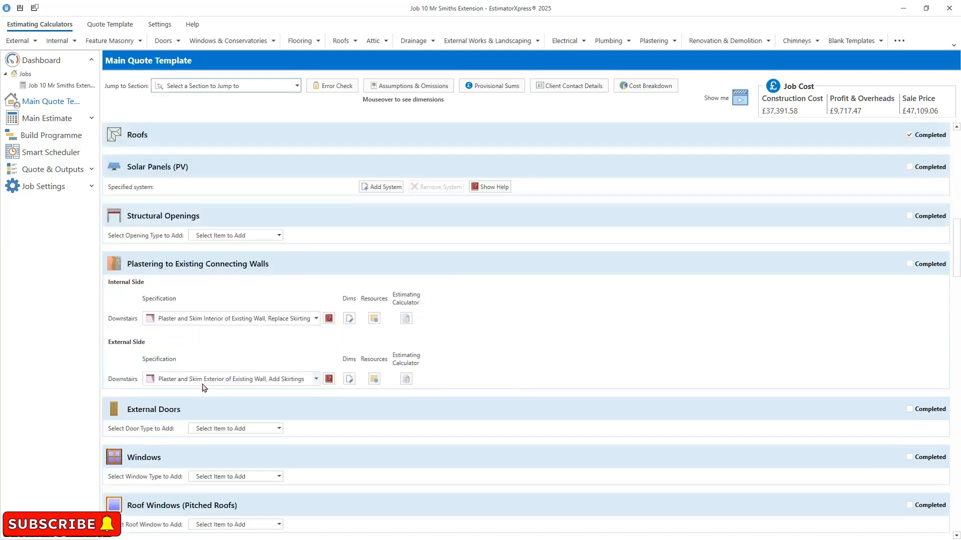
click(910, 135)
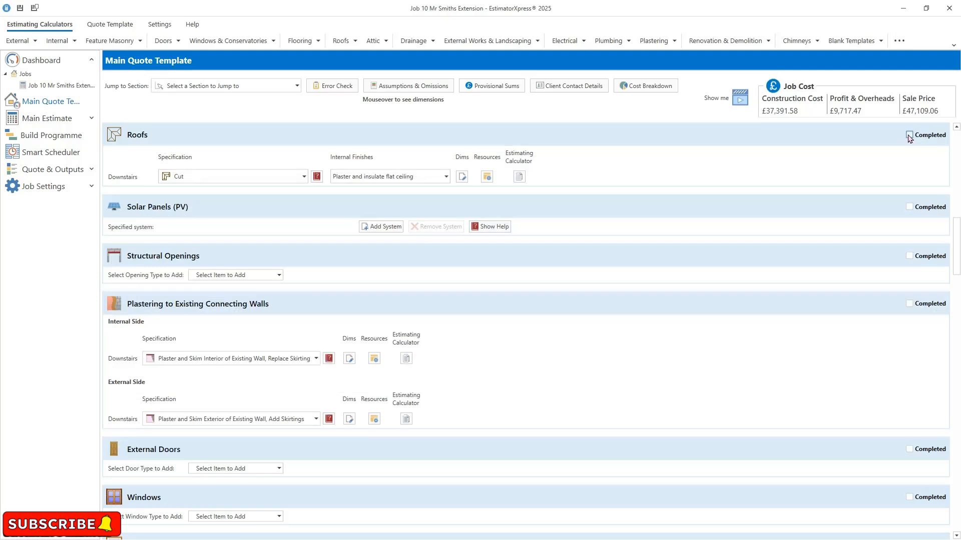
click(909, 136)
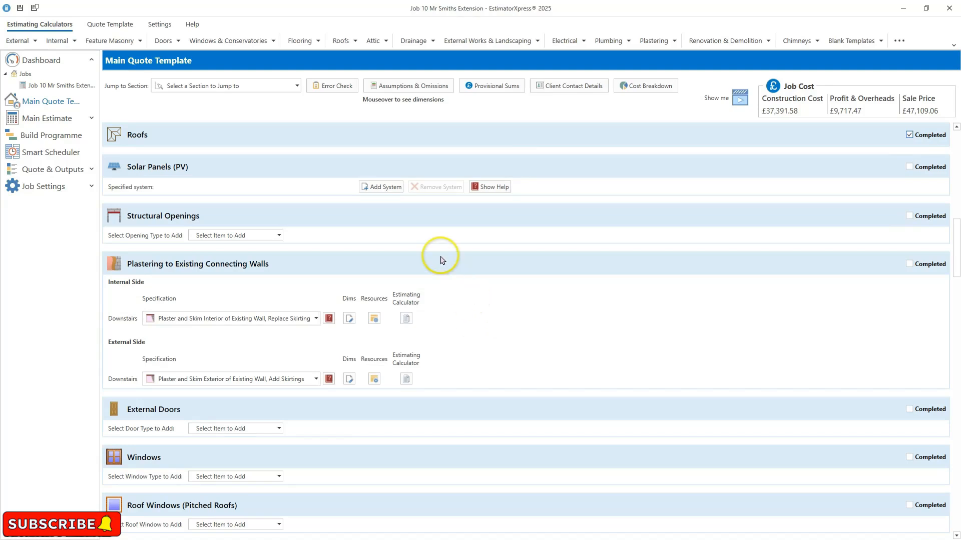
- Open the Build Programme, declining to review the estimating calculators without worksheets
scroll(442, 259, down, 2)
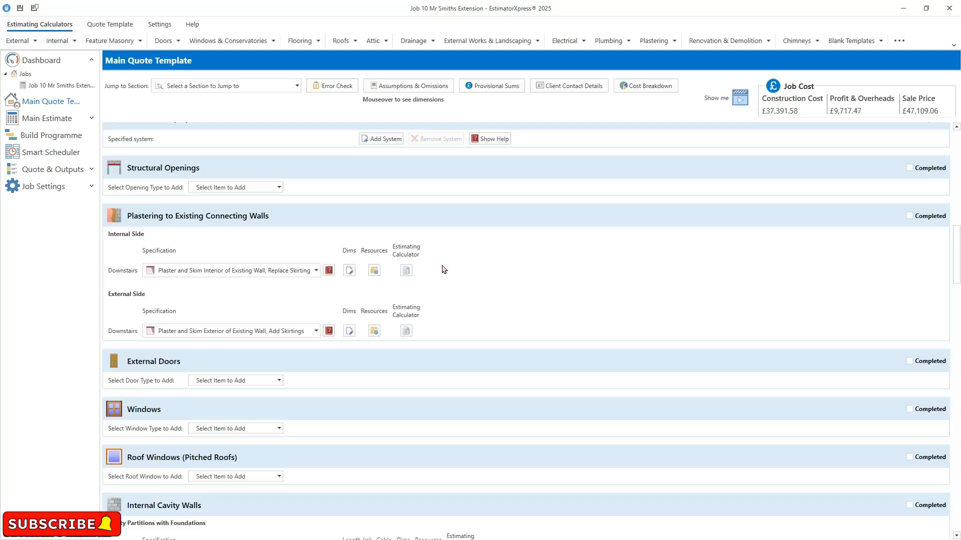
click(459, 277)
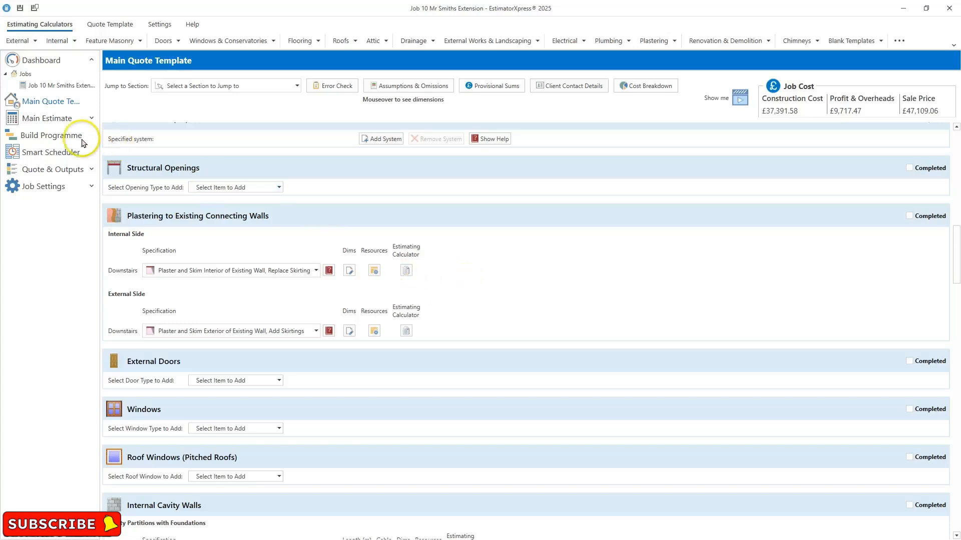
click(41, 138)
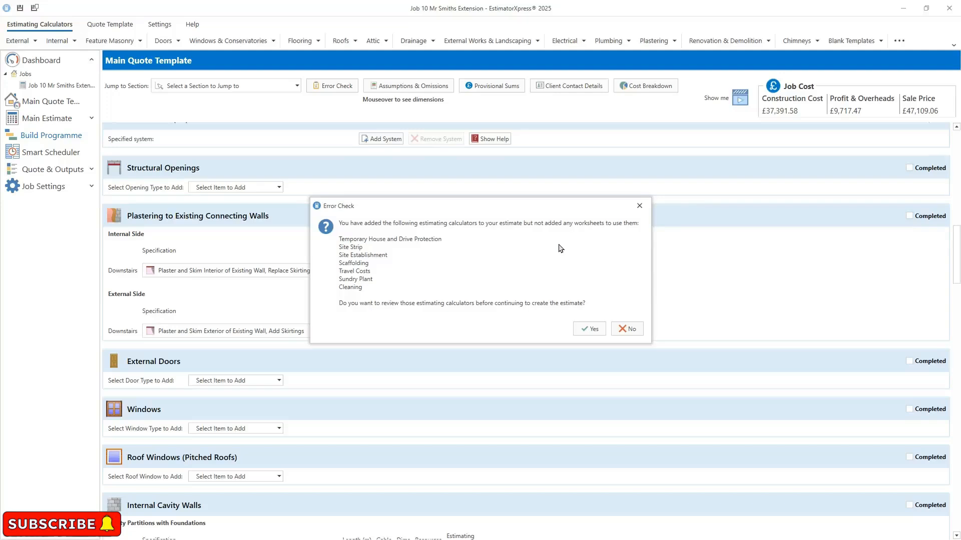
click(626, 330)
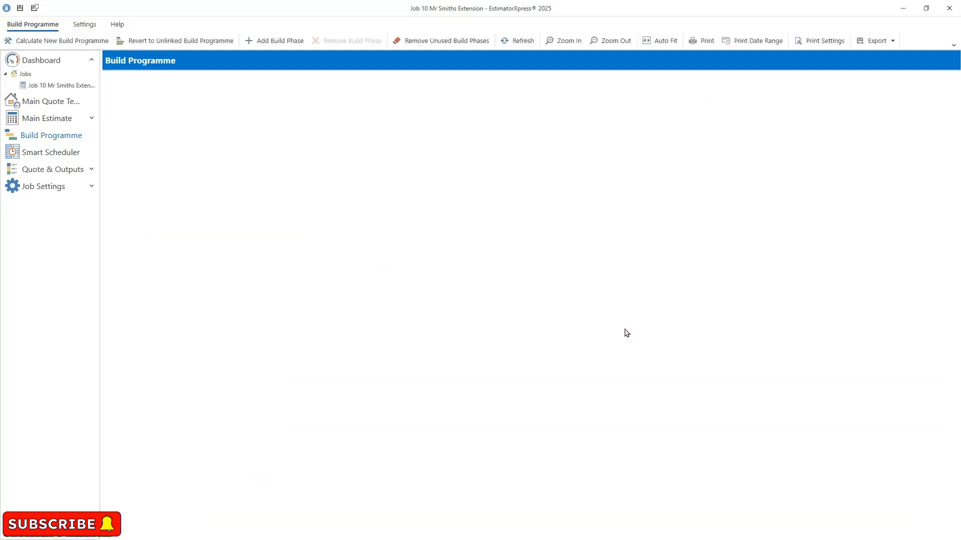
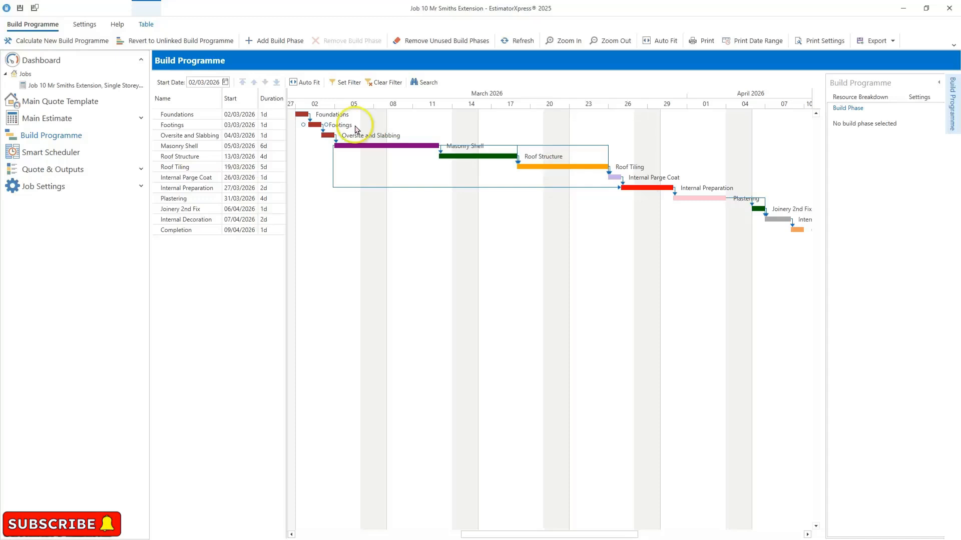
- Open the Quote for Main Estimate under the job's written documents
click(141, 169)
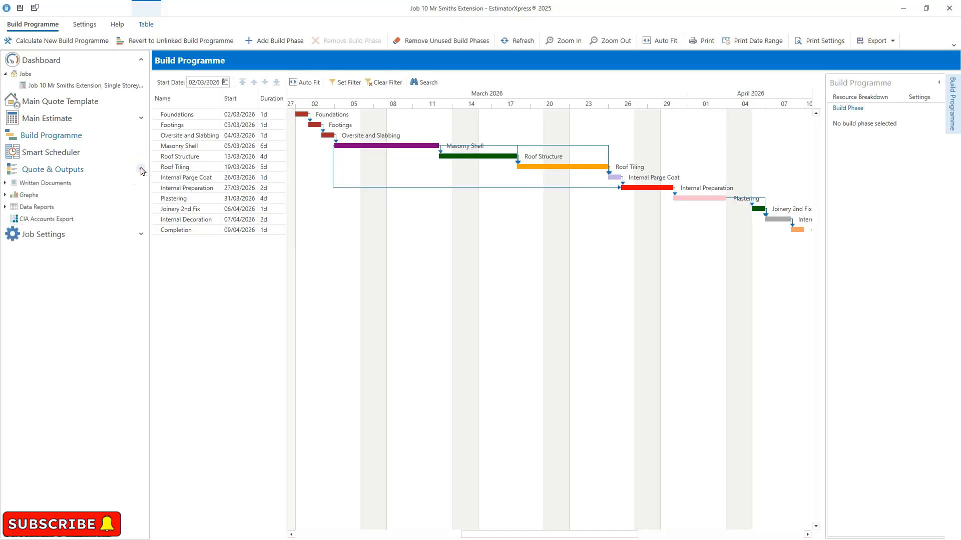
click(5, 184)
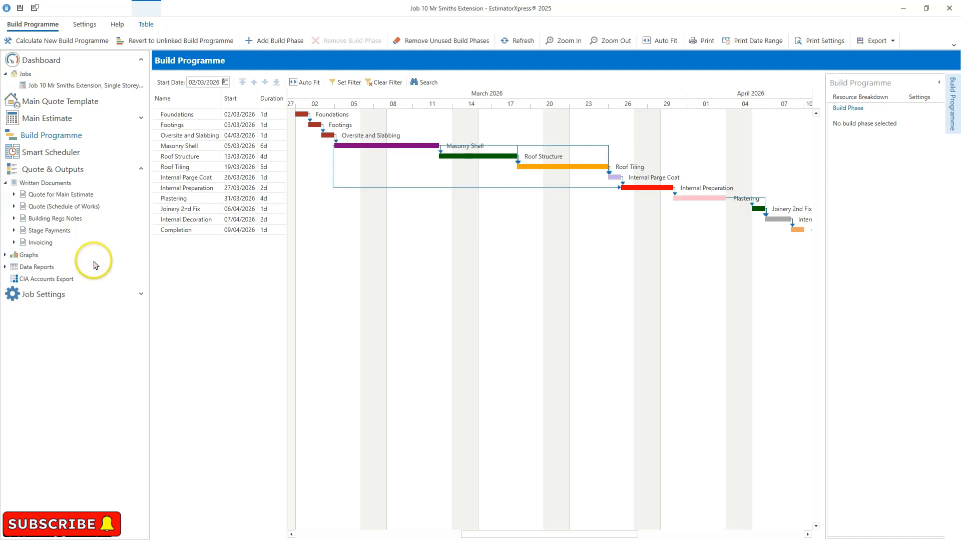
click(106, 196)
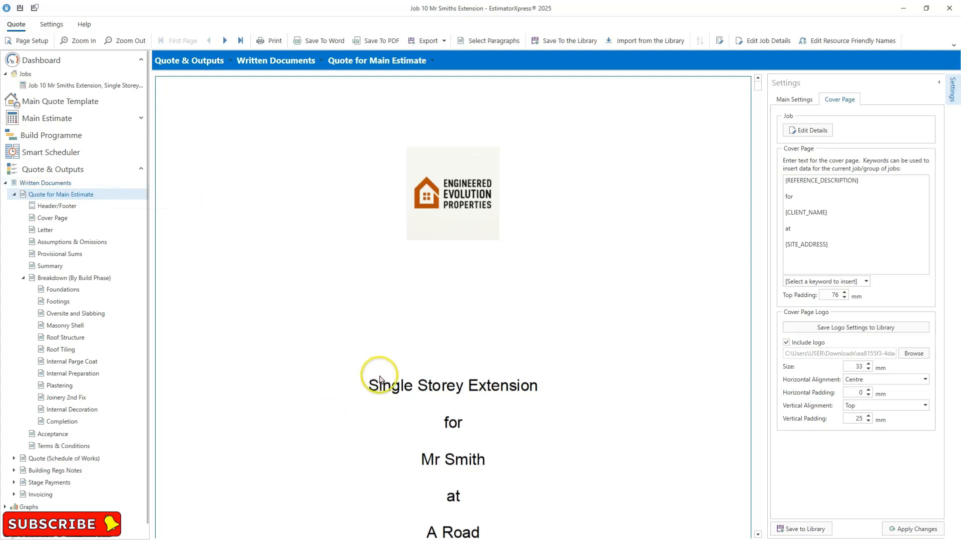
- Adjust the zoom of the quote preview and open the quote's main settings
scroll(398, 356, down, 3)
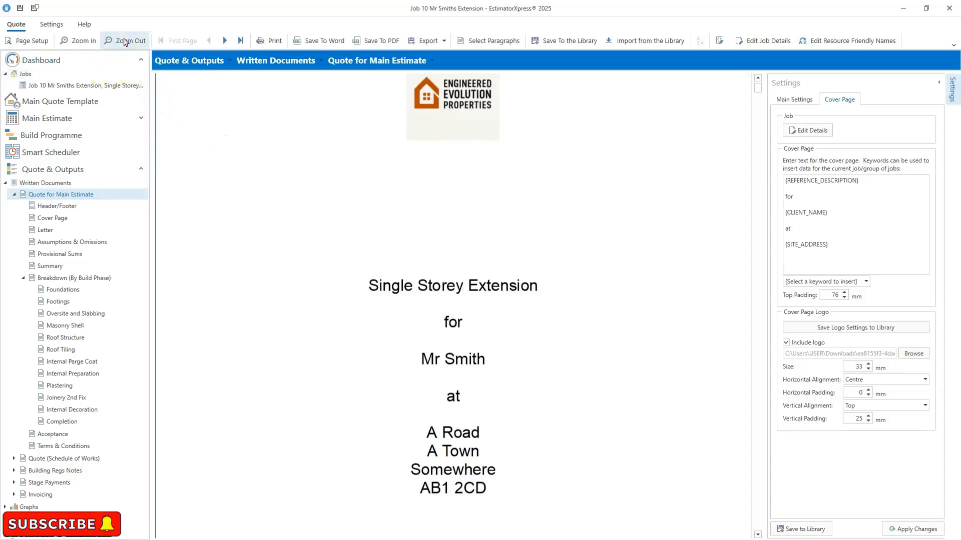
click(124, 42)
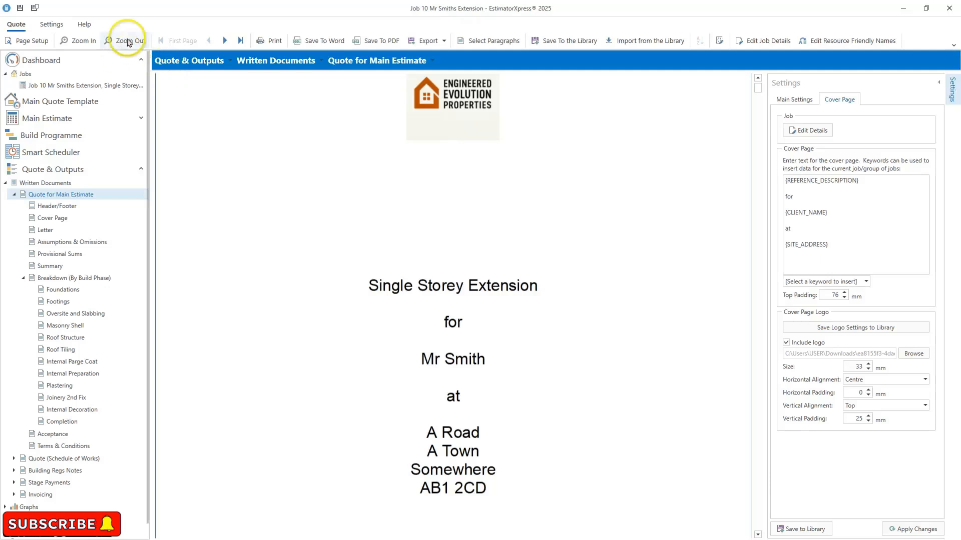
click(409, 361)
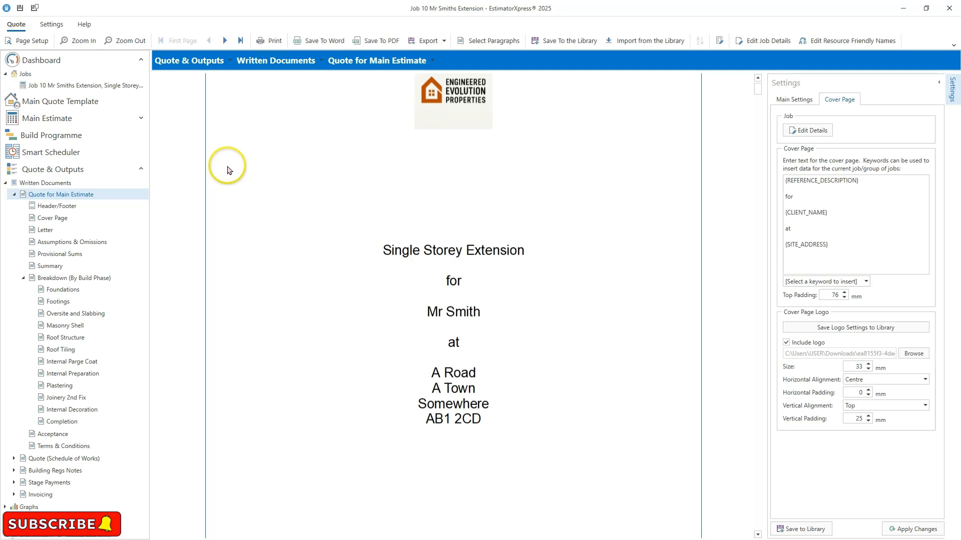
click(124, 39)
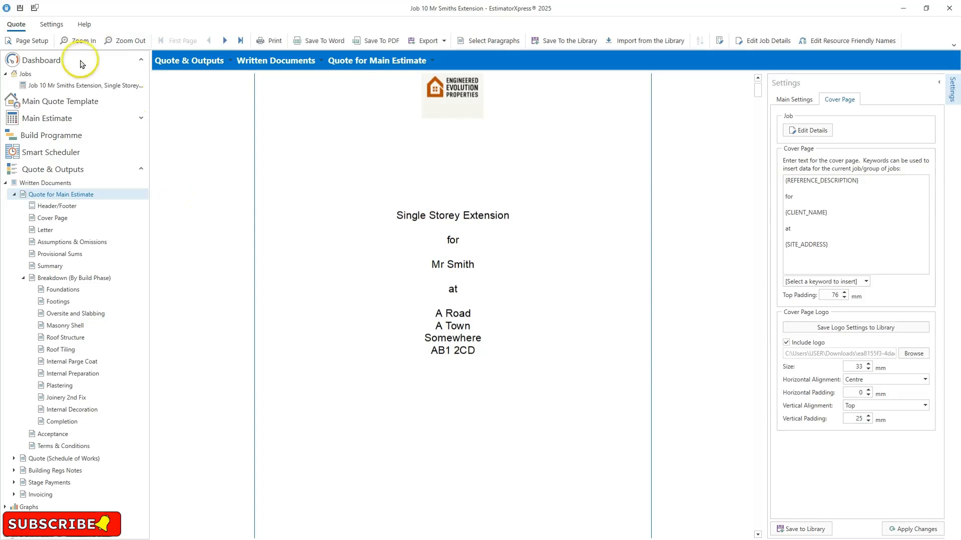
click(77, 41)
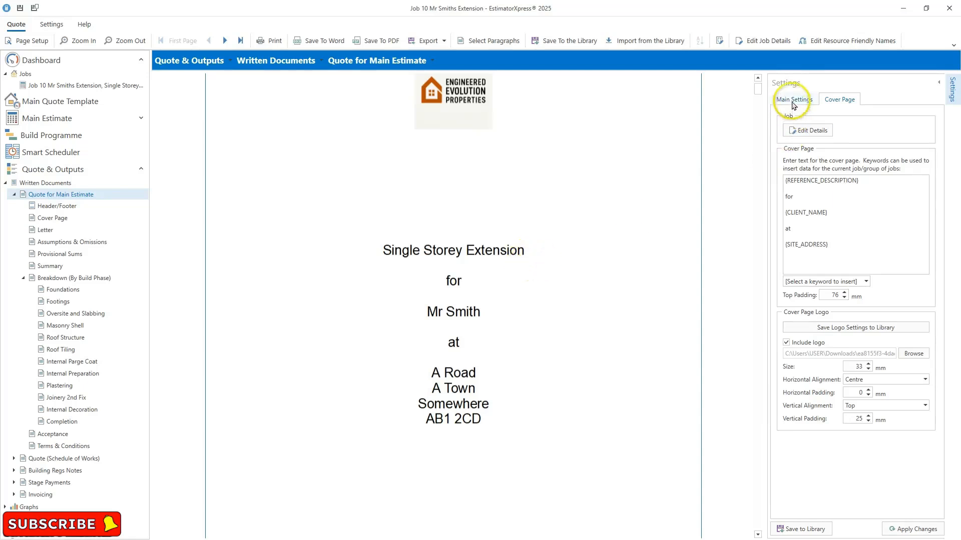
click(792, 99)
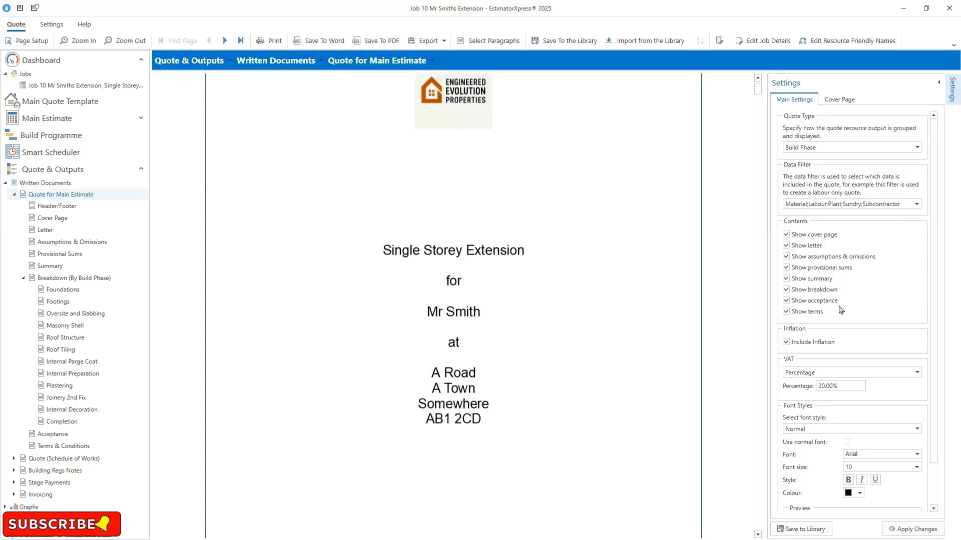
- Scroll through the quote's cover page, letter and assumptions pages, and review the letter template text
scroll(559, 337, down, 5)
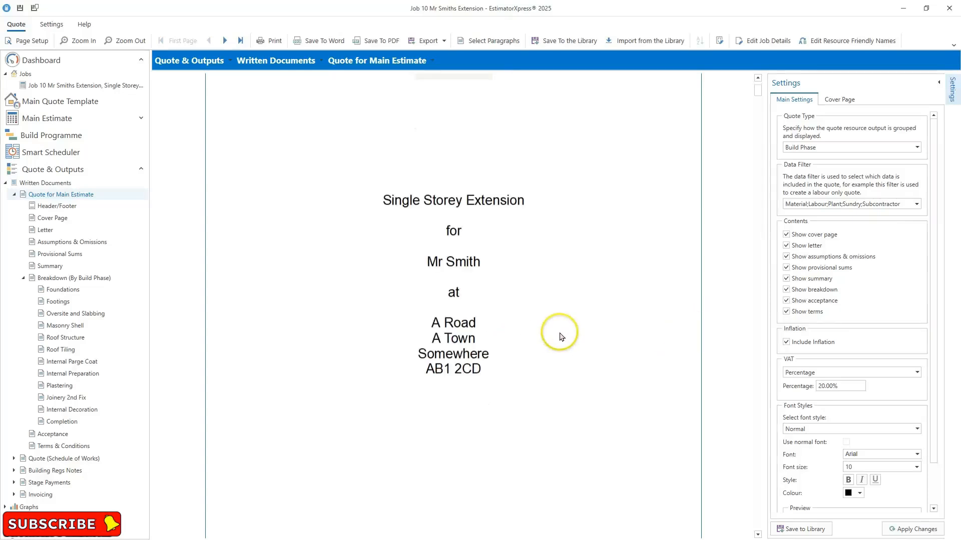
scroll(560, 338, down, 3)
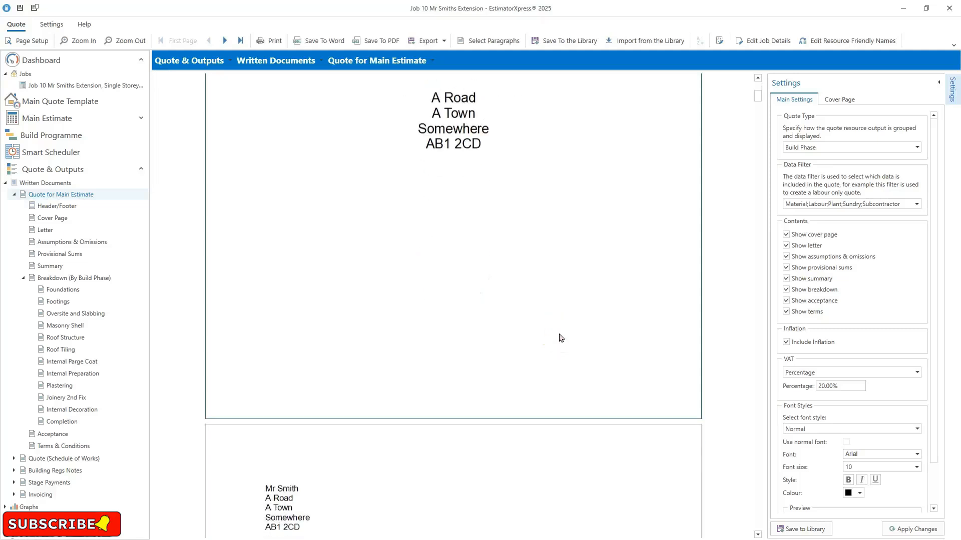
scroll(559, 339, down, 2)
scroll(558, 339, down, 3)
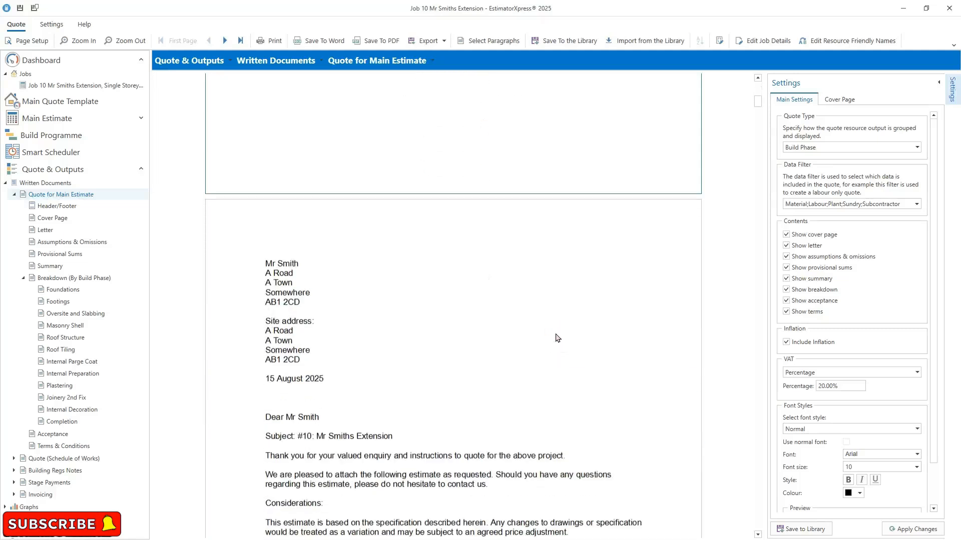
scroll(556, 337, down, 2)
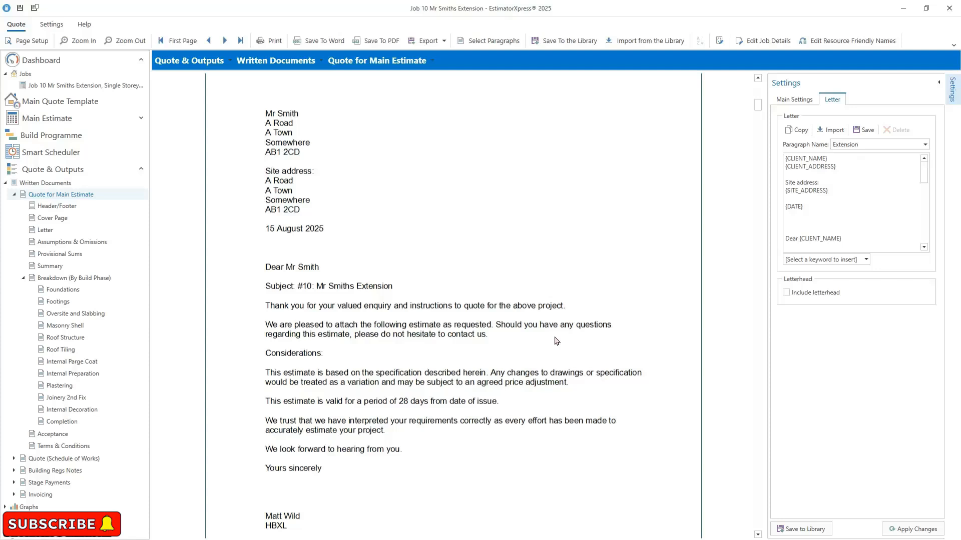
click(917, 184)
drag(924, 175, 925, 198)
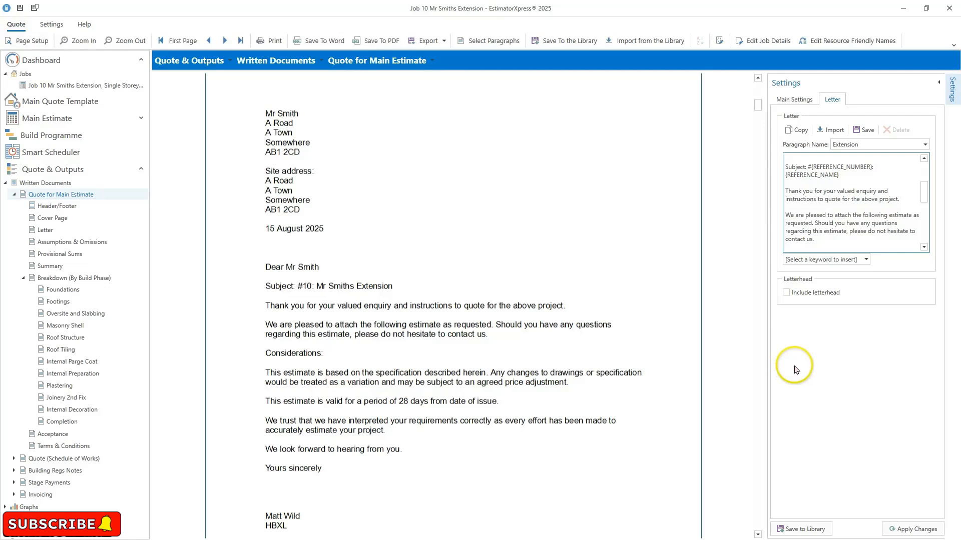
scroll(512, 340, down, 1)
scroll(512, 340, down, 6)
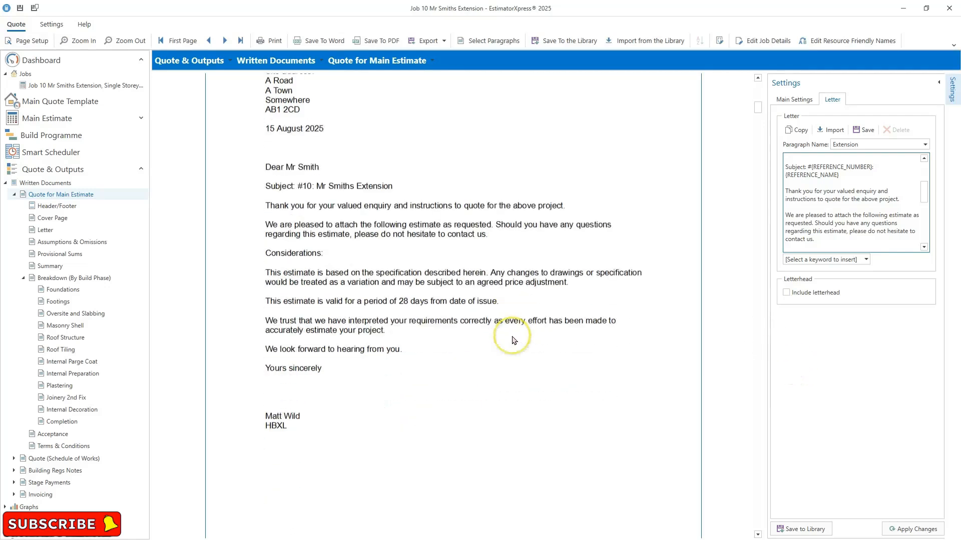
scroll(513, 340, down, 5)
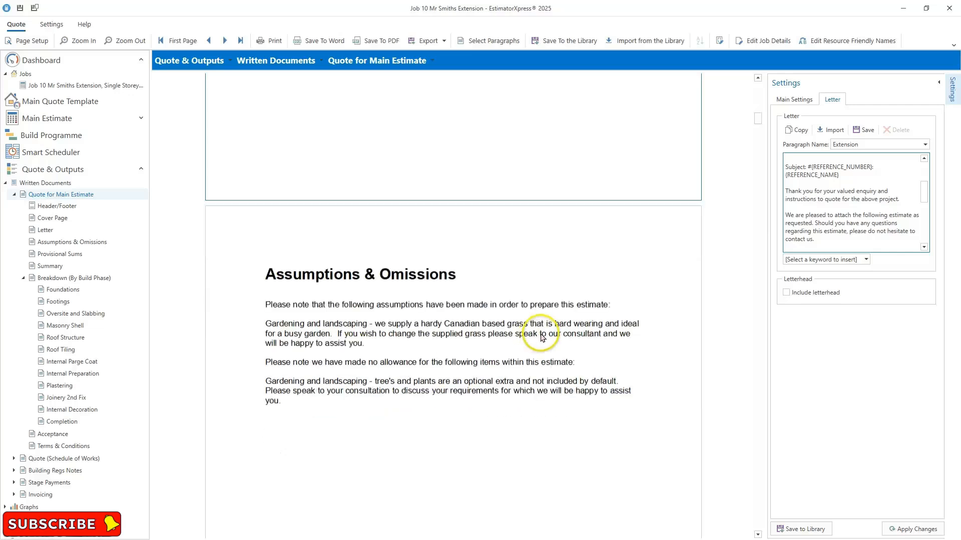
scroll(543, 339, down, 1)
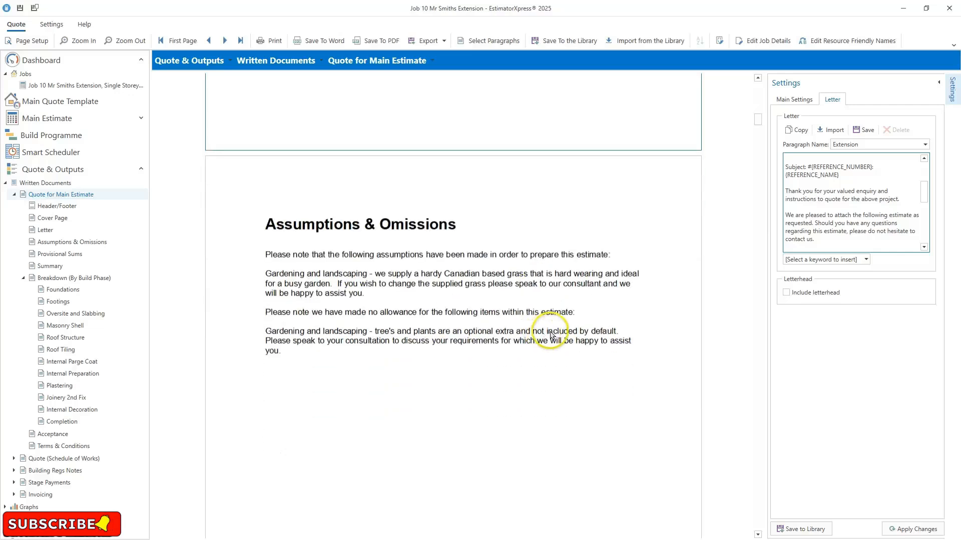
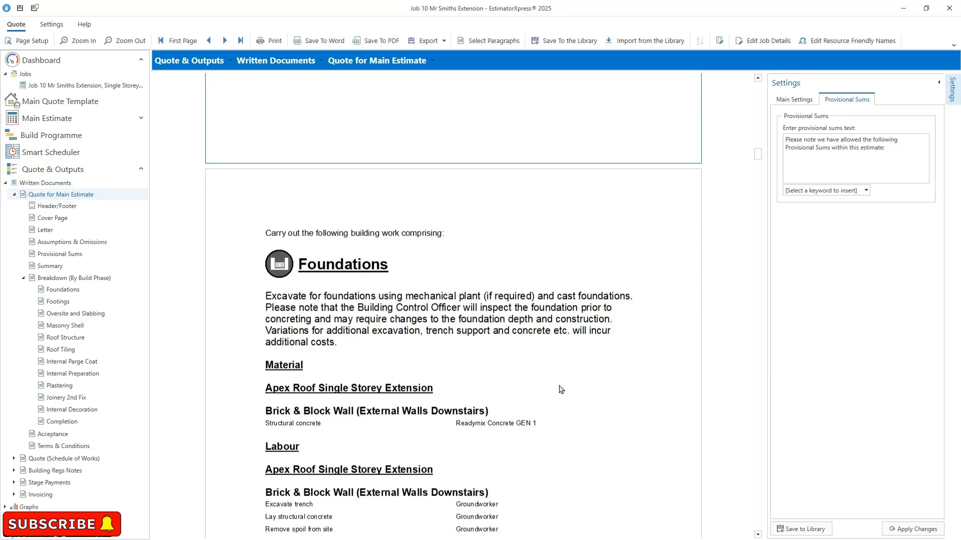
- Open the Foundations section's settings and inspect the quote's main settings, including the VAT type options
scroll(599, 385, down, 1)
click(601, 386)
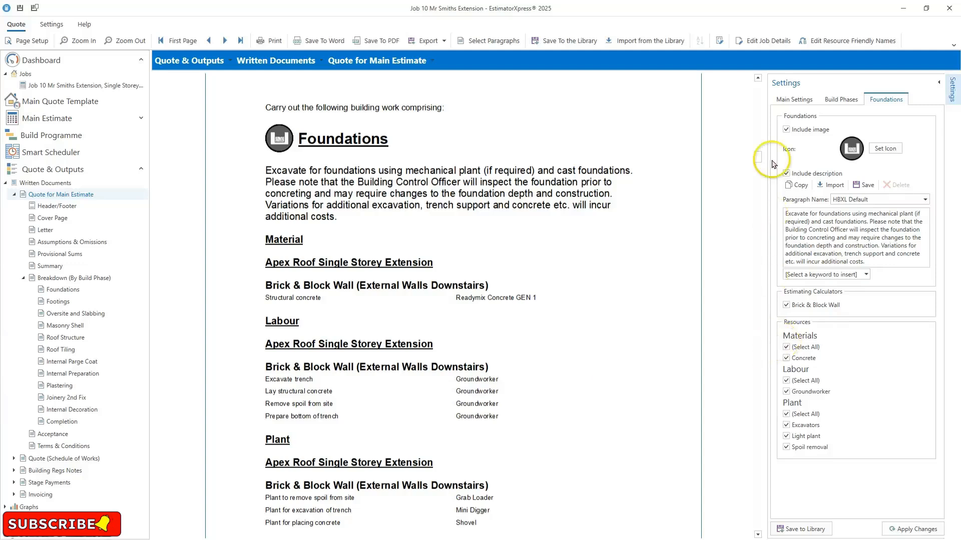
click(793, 100)
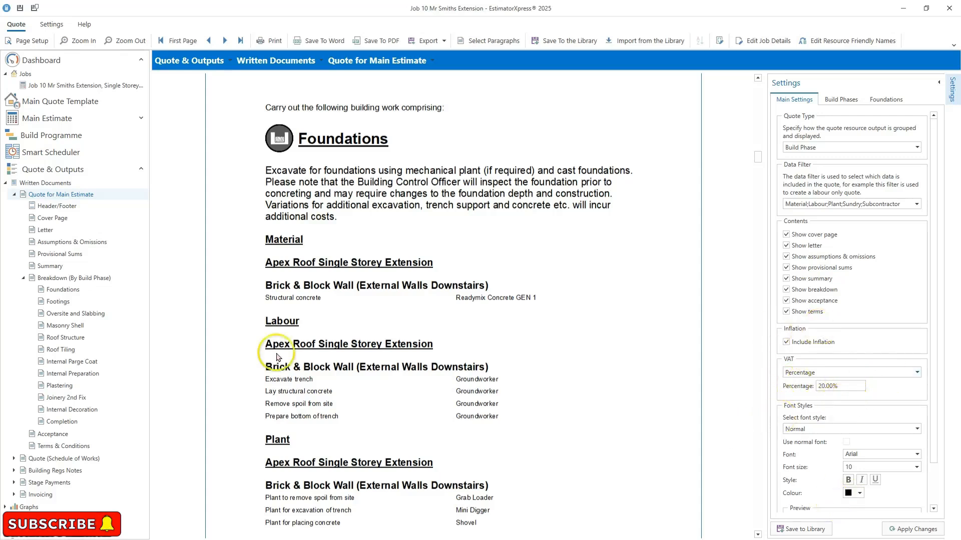
click(917, 372)
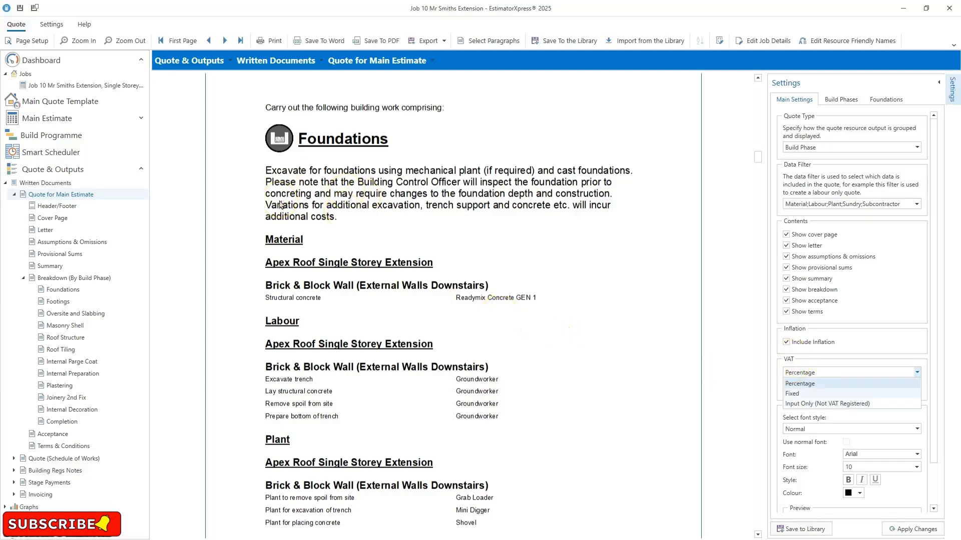
click(880, 102)
click(880, 101)
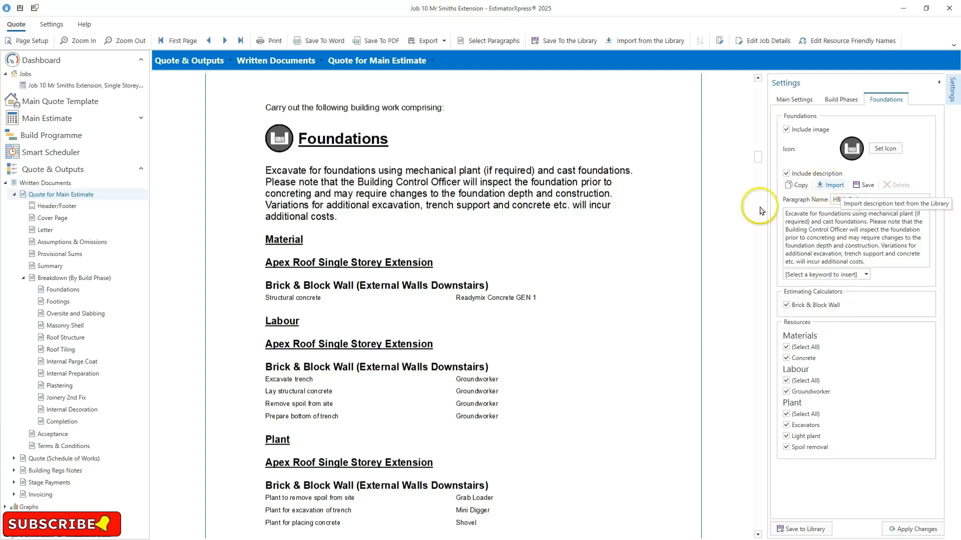
- Scroll through the Foundations, Footings and Oversite and Slabbing breakdown pages of the quote
scroll(525, 349, down, 2)
scroll(525, 349, down, 6)
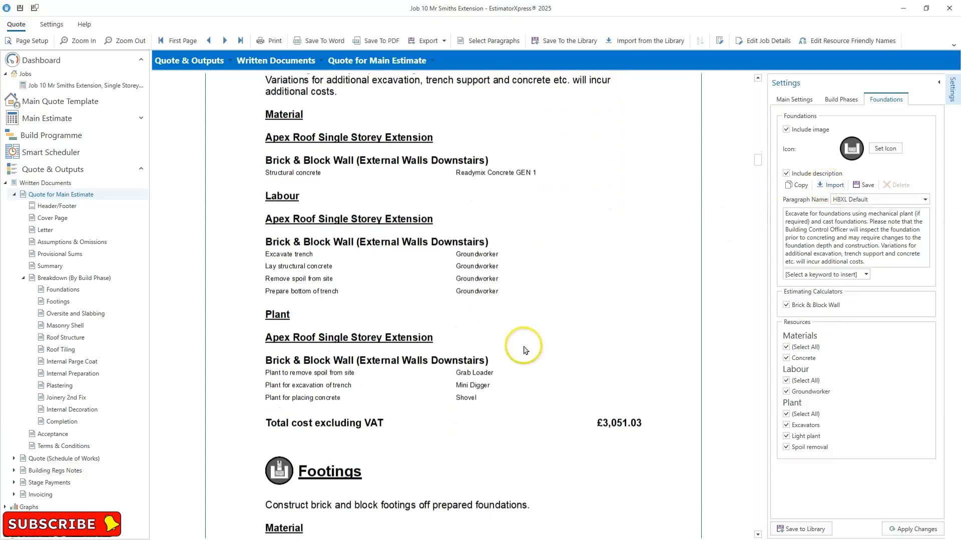
scroll(522, 352, down, 12)
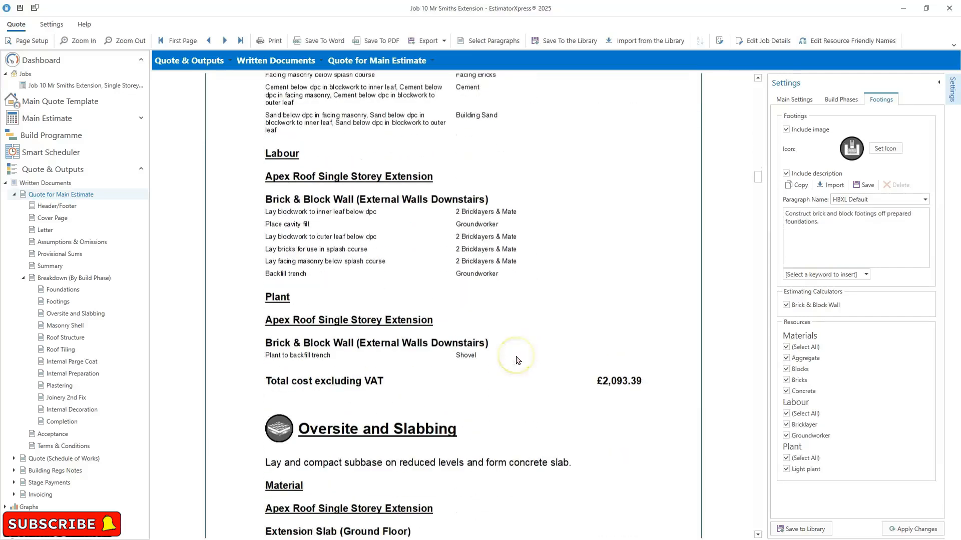
click(516, 360)
scroll(517, 359, down, 3)
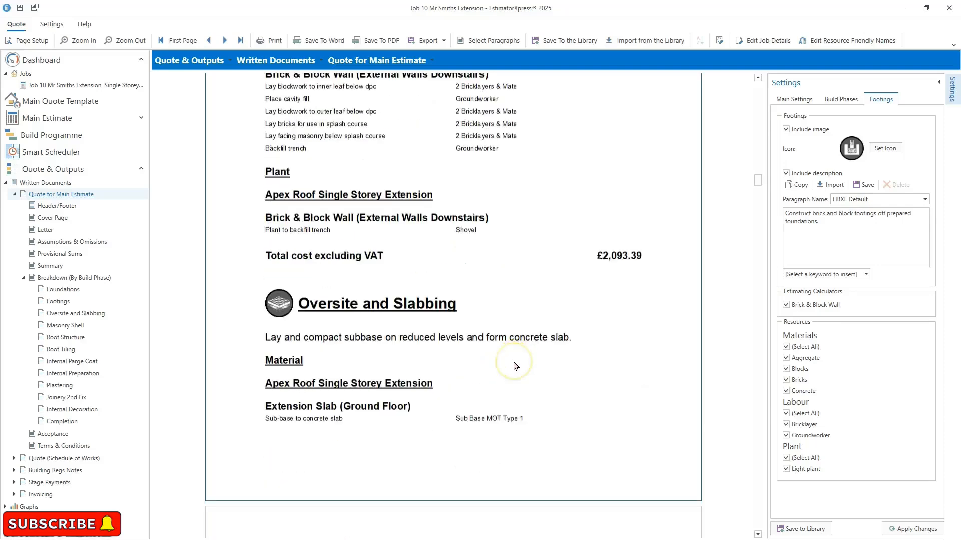
scroll(513, 369, down, 3)
scroll(511, 374, down, 5)
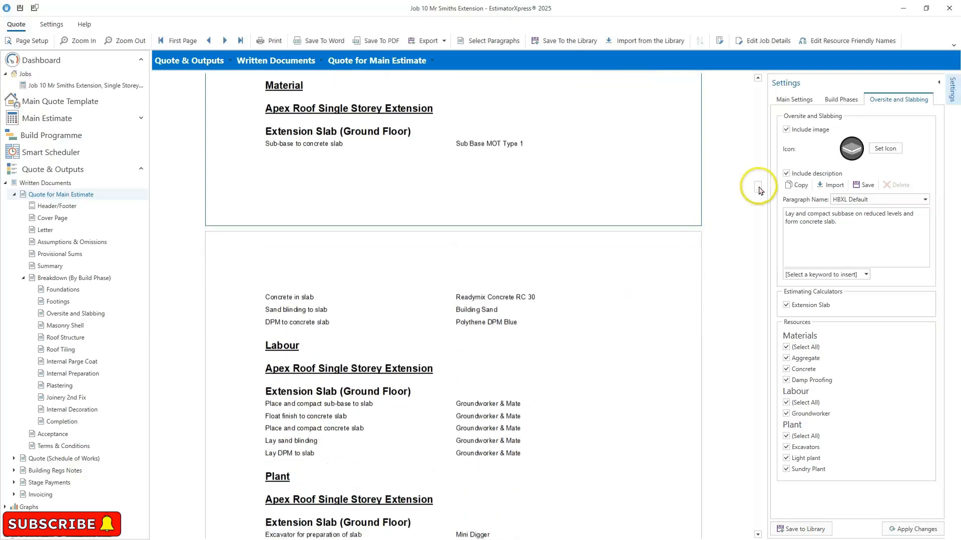
drag(758, 190, 745, 346)
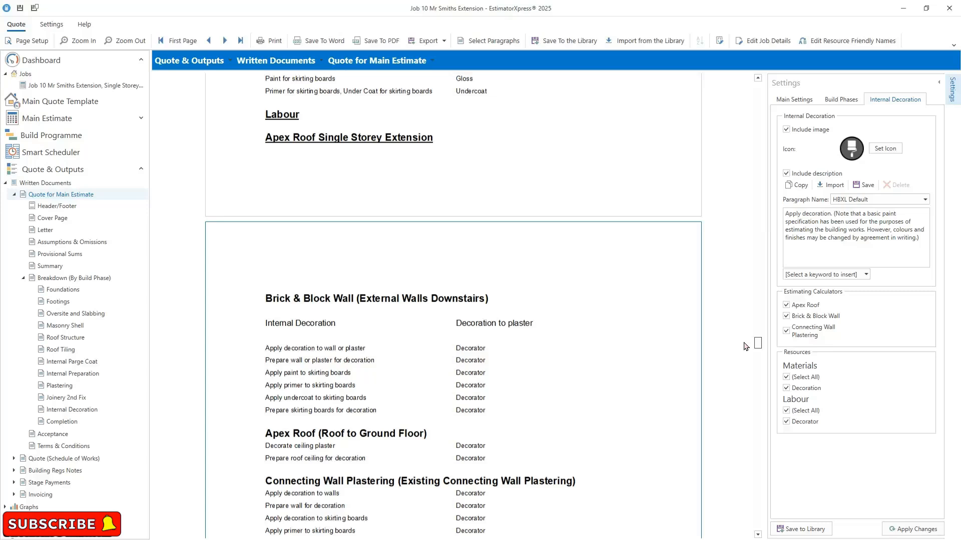
- Review the Internal Decoration breakdown pages and move on to the quote's summary pages
scroll(746, 346, up, 3)
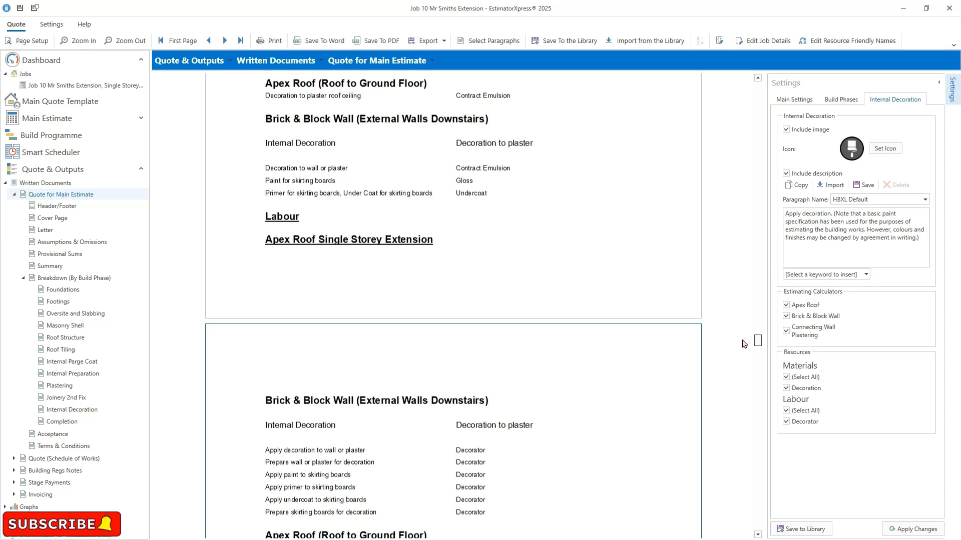
scroll(744, 343, up, 1)
scroll(744, 343, up, 3)
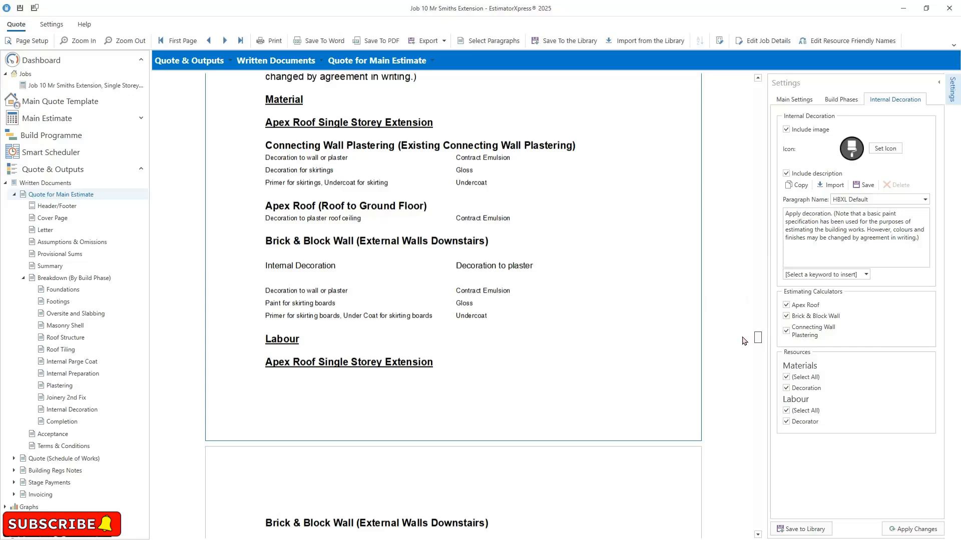
scroll(745, 342, down, 2)
drag(743, 339, 731, 384)
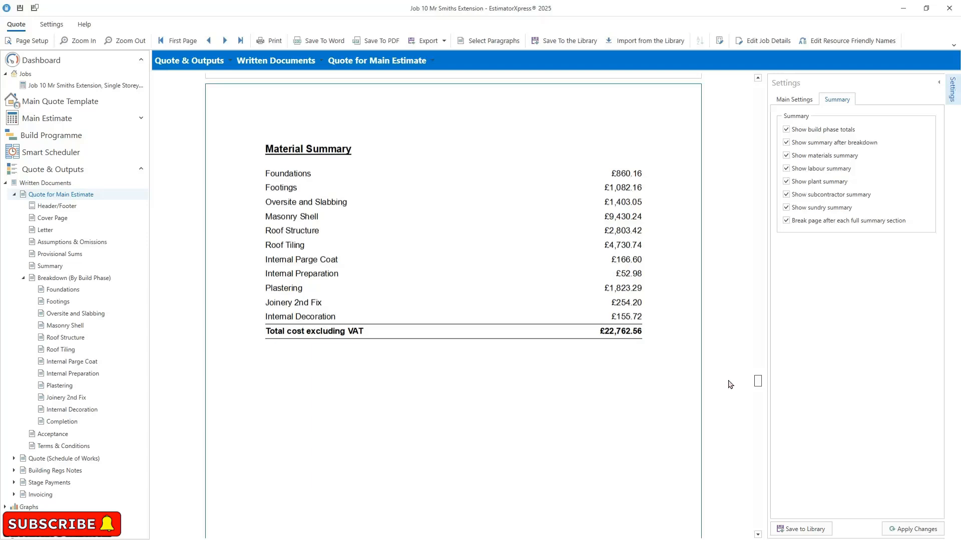
- Scroll through the material, labour, plant and sundry summary pages down to the acceptance page
scroll(726, 390, down, 10)
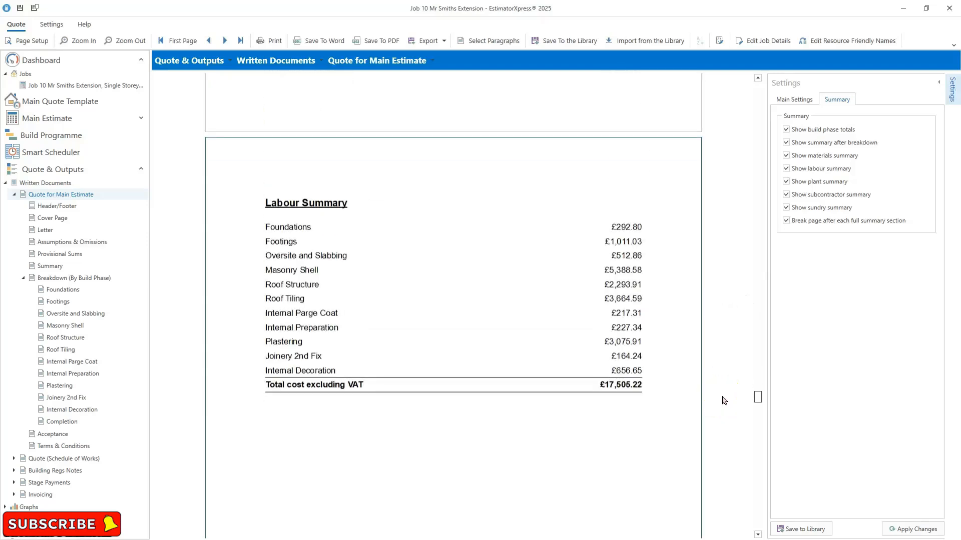
scroll(722, 400, down, 10)
scroll(719, 420, up, 2)
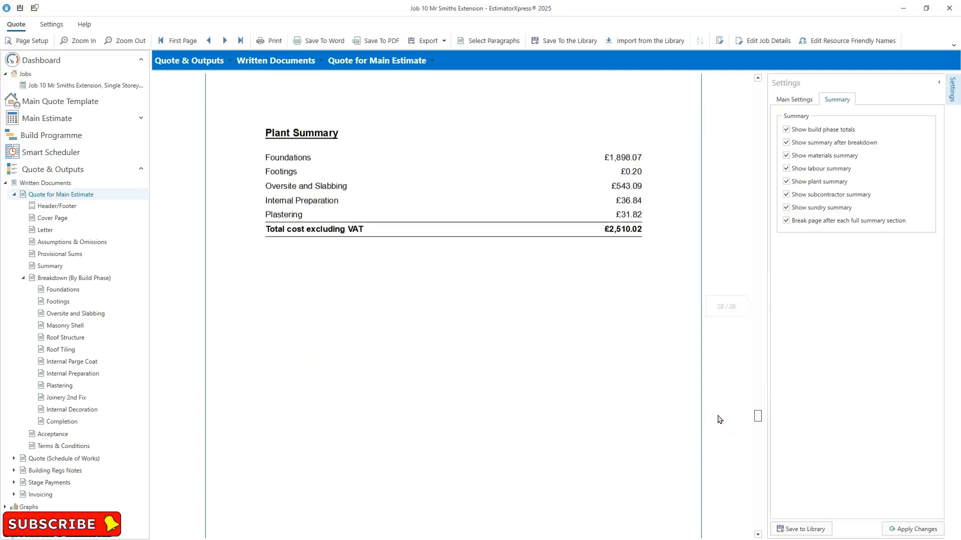
scroll(720, 426, down, 5)
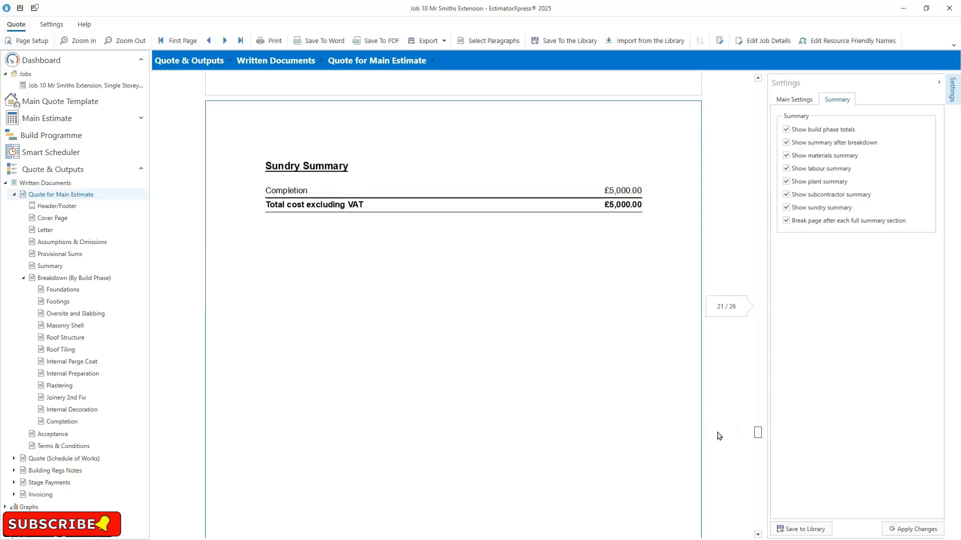
click(397, 315)
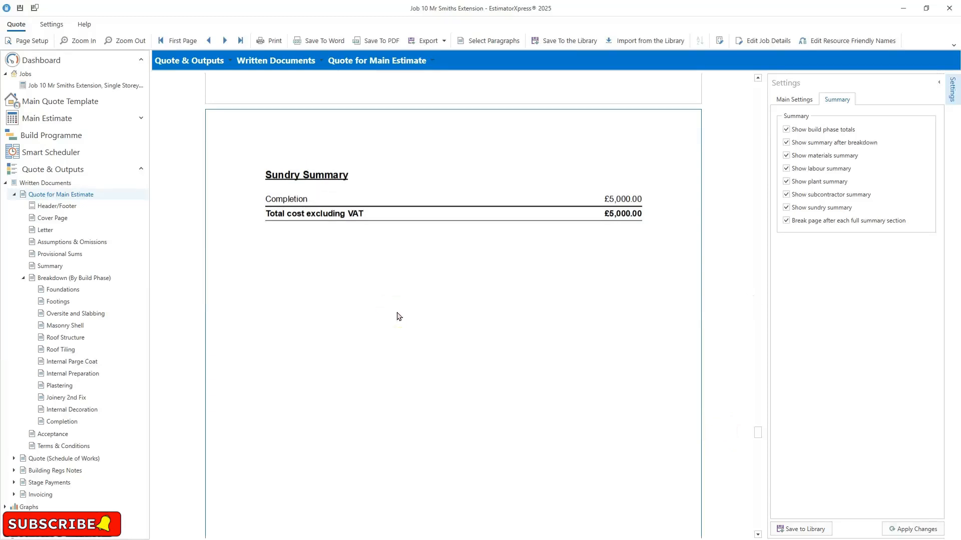
scroll(412, 286, down, 5)
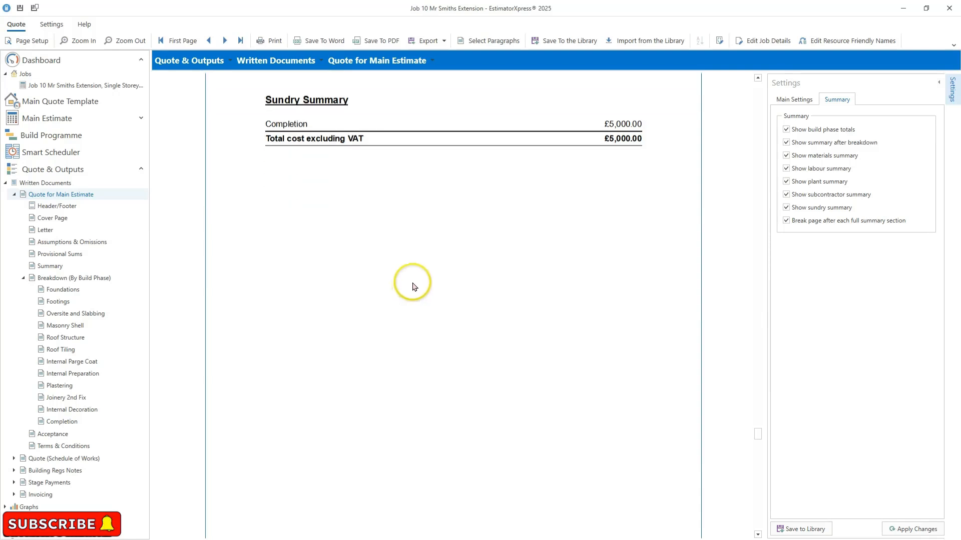
scroll(413, 288, down, 5)
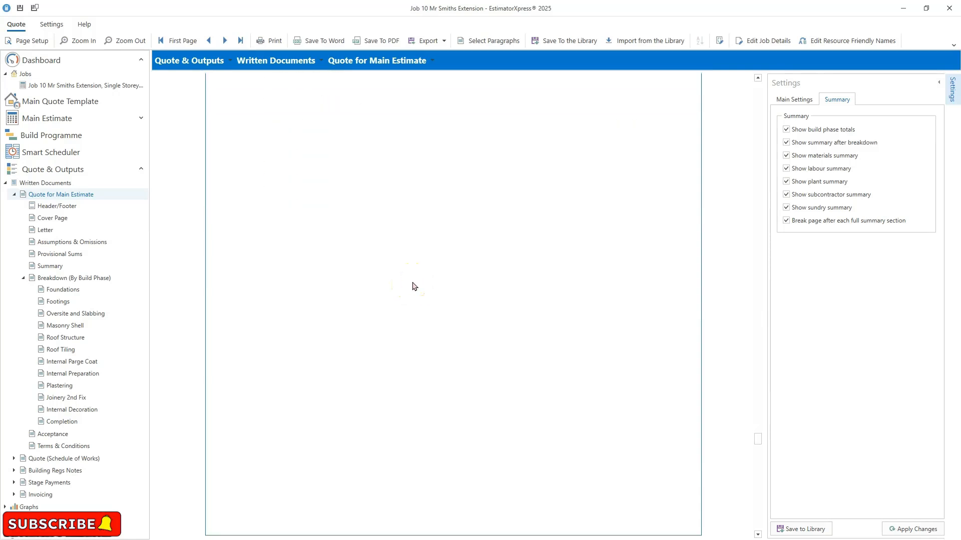
scroll(418, 290, down, 3)
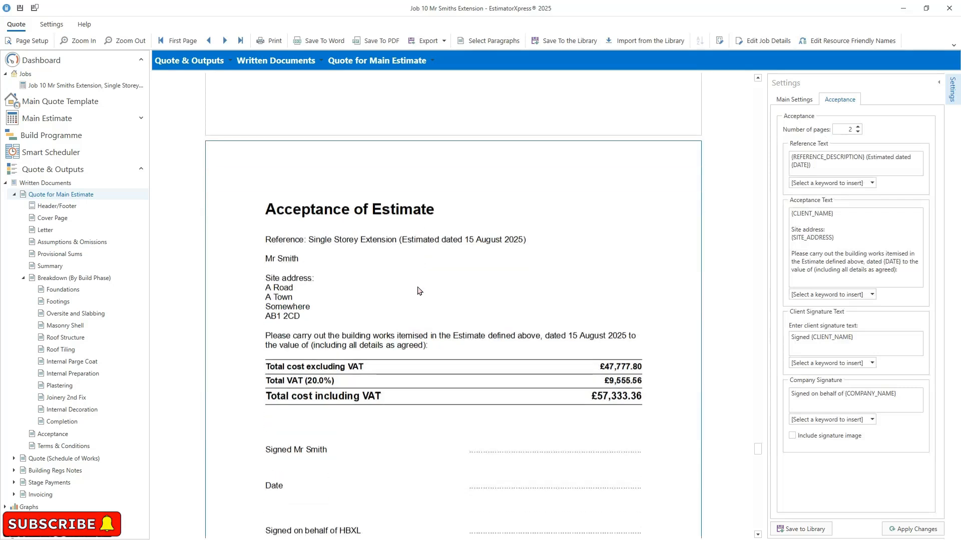
scroll(420, 292, down, 3)
- Review the Acceptance of Estimate page with its cost totals and signature lines
click(411, 281)
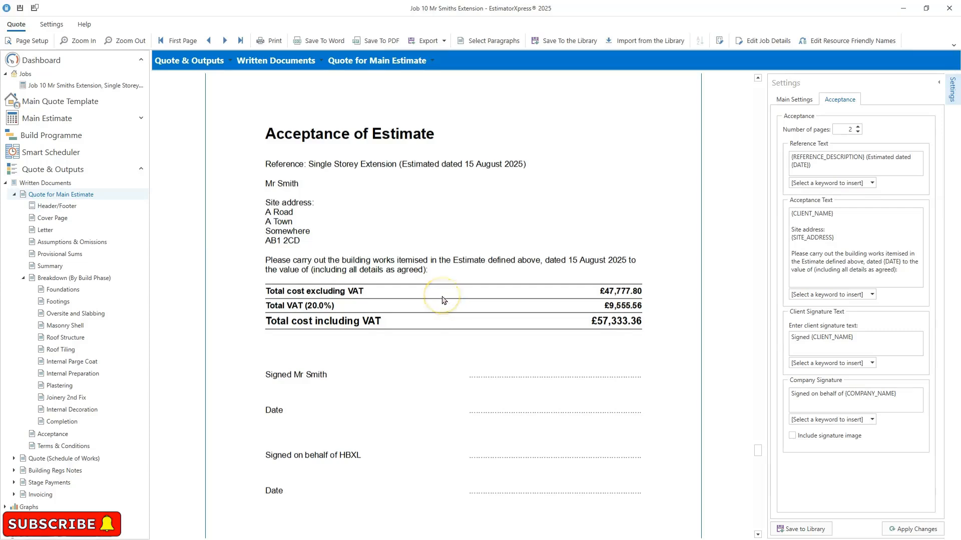
scroll(446, 302, down, 1)
scroll(444, 301, down, 12)
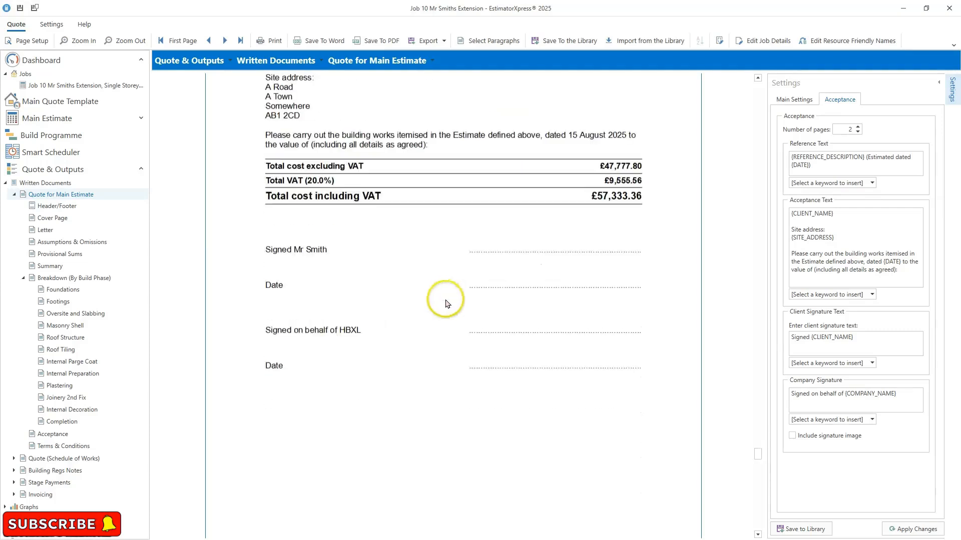
scroll(449, 307, down, 5)
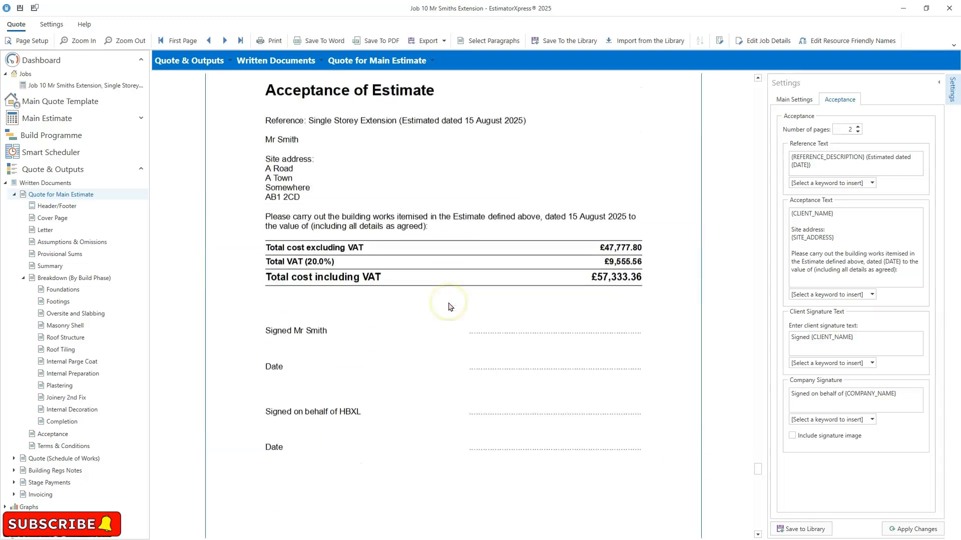
scroll(449, 308, down, 7)
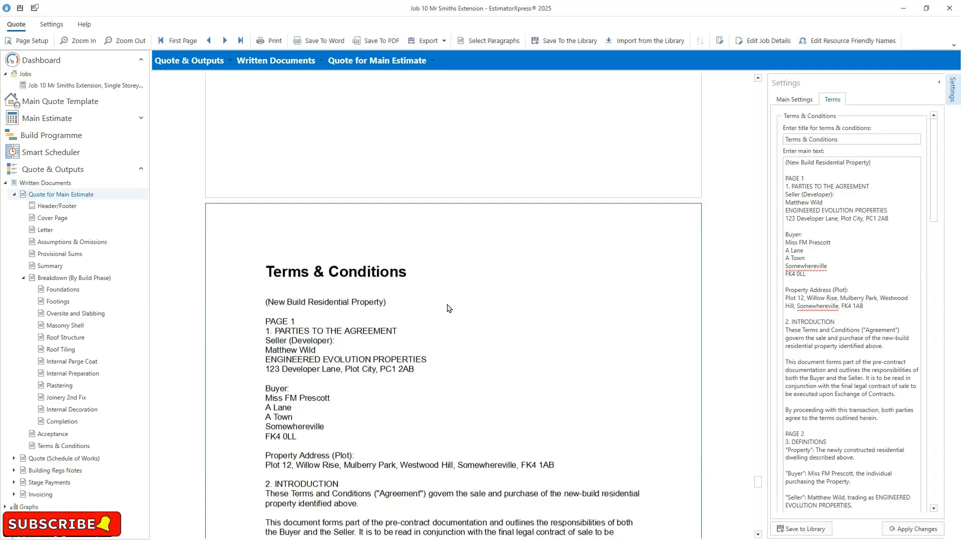
- Scroll through the Terms & Conditions pages and return to the acceptance page
scroll(449, 308, down, 3)
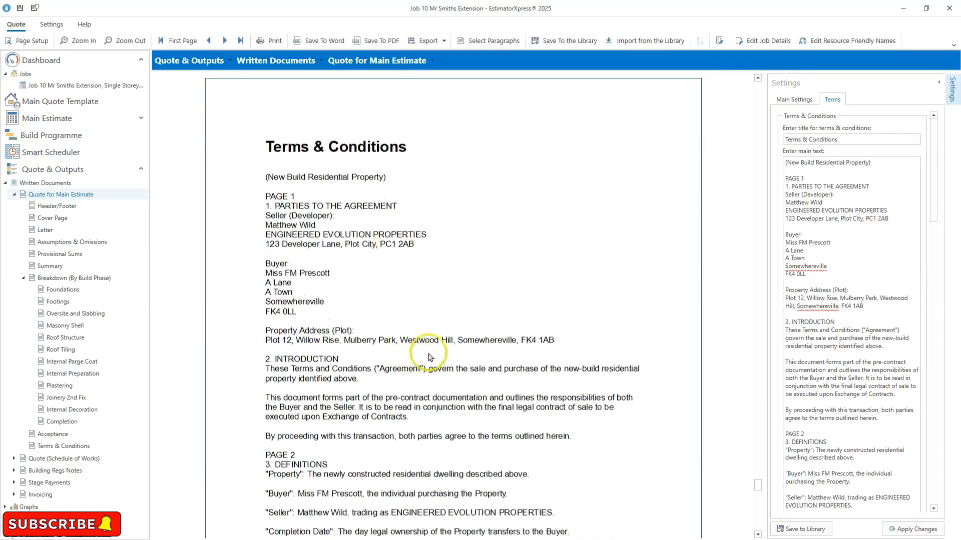
scroll(429, 358, down, 3)
scroll(430, 357, down, 6)
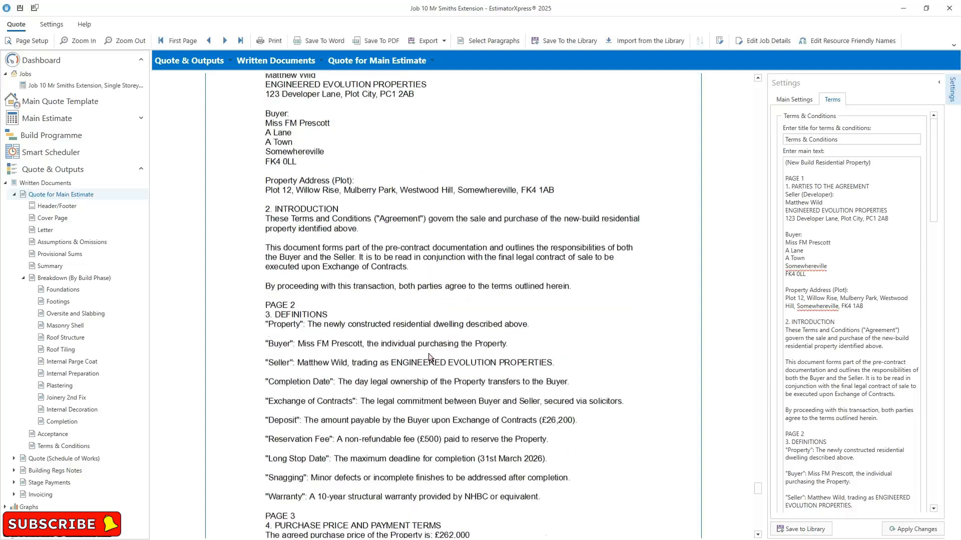
scroll(431, 357, down, 3)
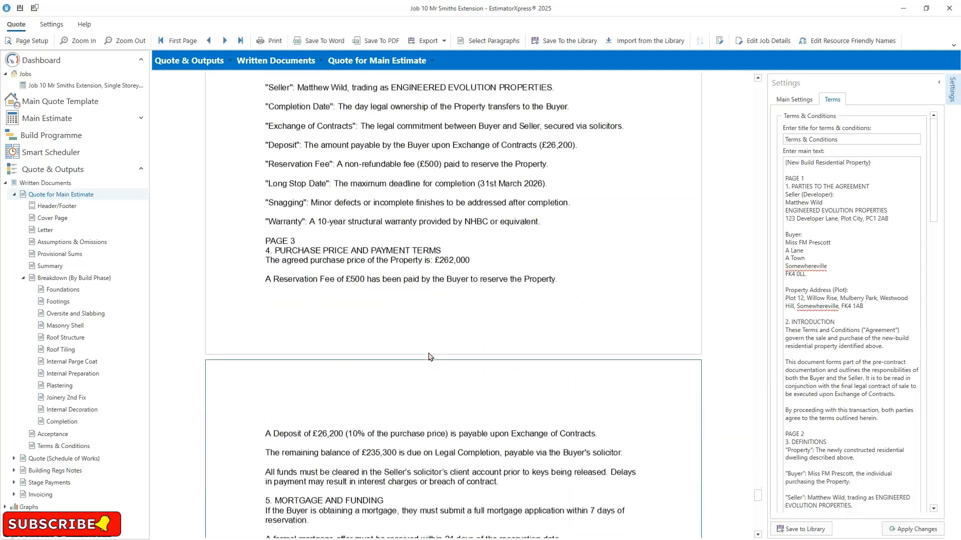
scroll(430, 357, up, 12)
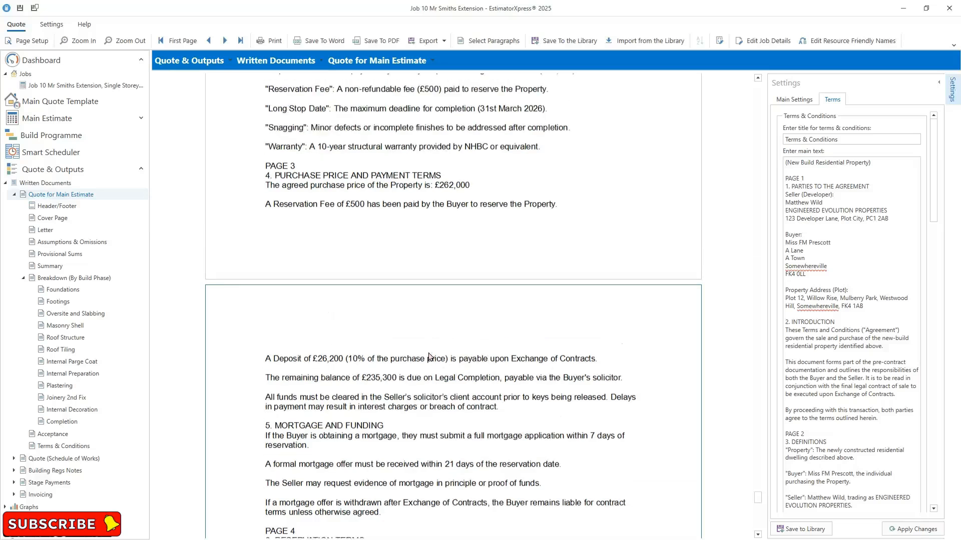
scroll(433, 357, up, 8)
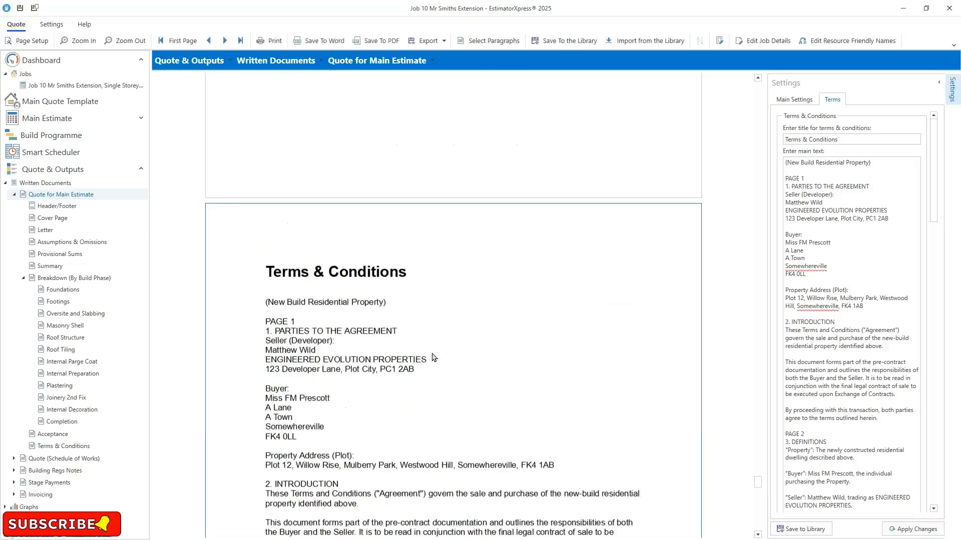
scroll(433, 357, up, 7)
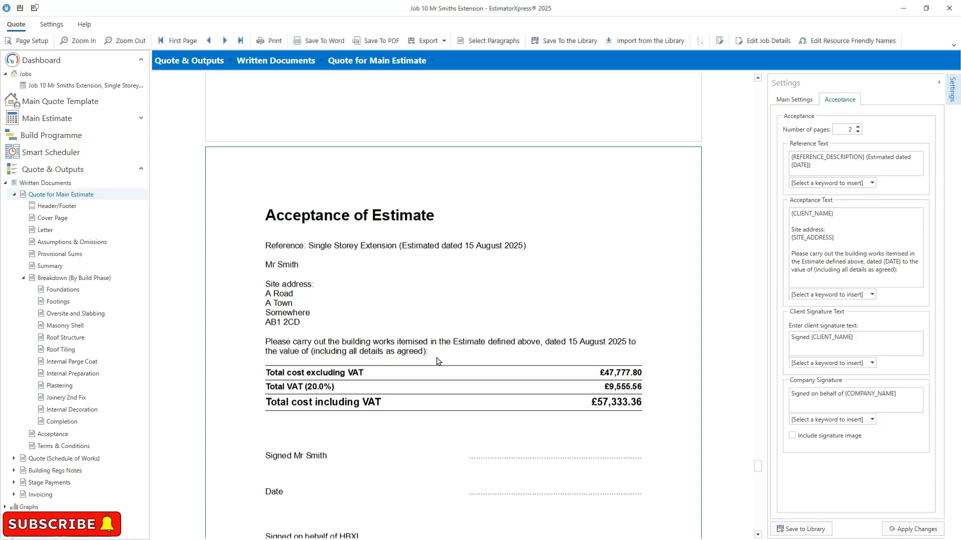
scroll(551, 275, down, 1)
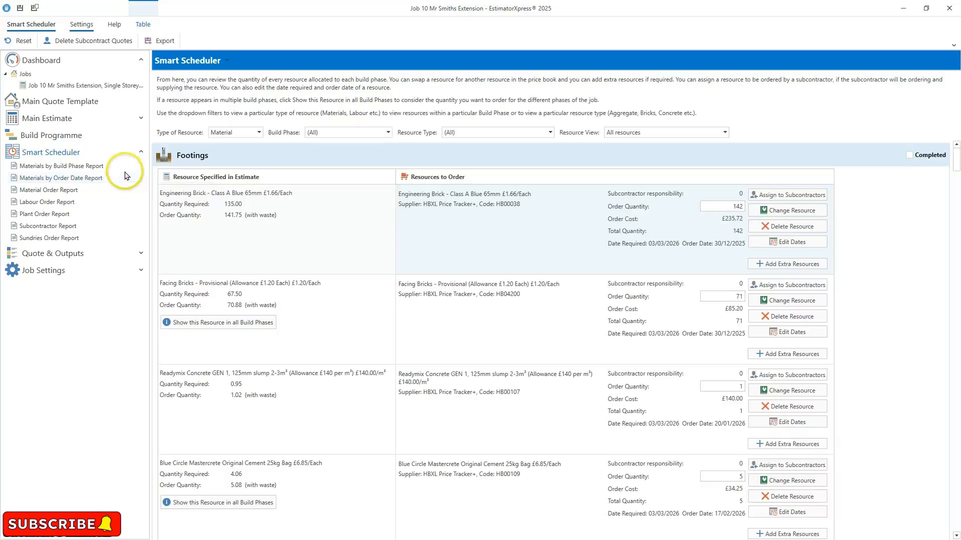
- Open the Material Order Report in the Smart Scheduler and scroll through its order lines
click(80, 193)
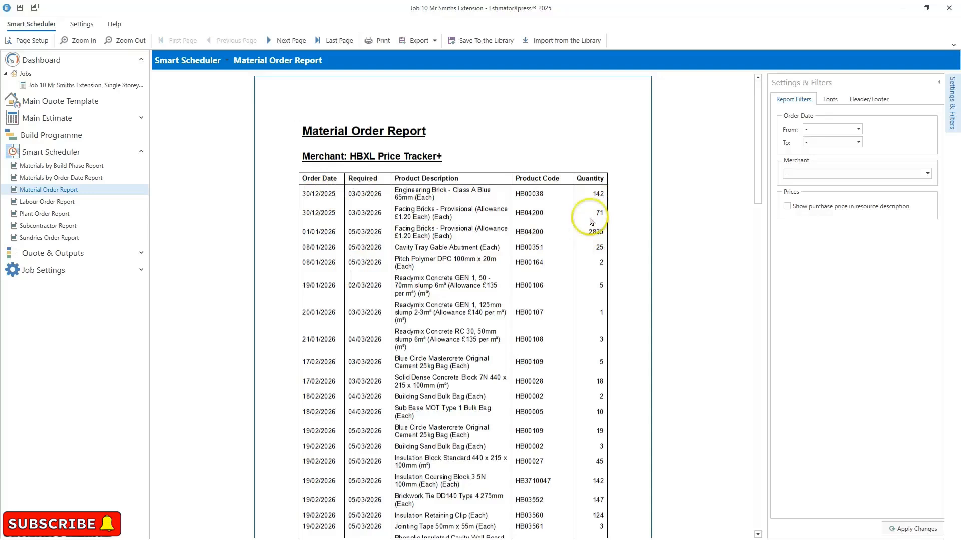
click(73, 239)
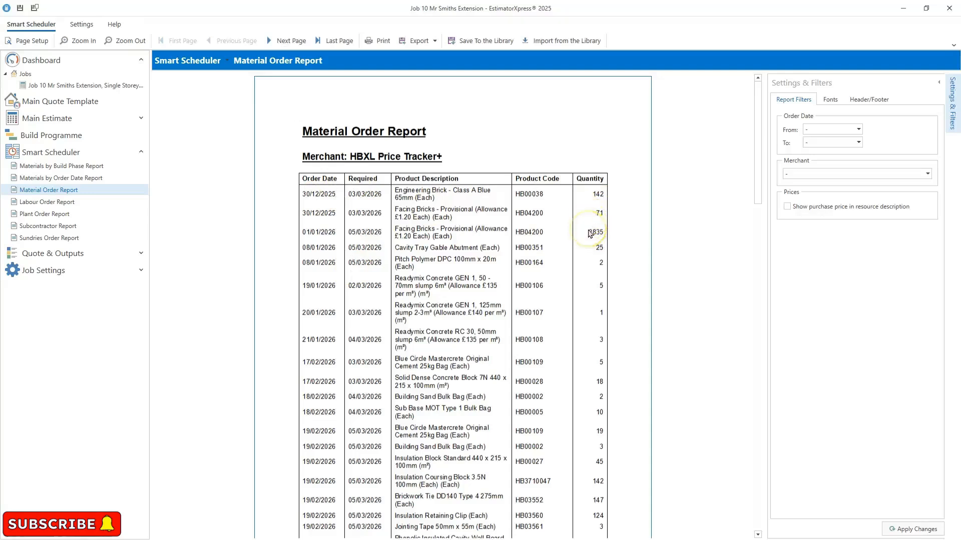
scroll(535, 233, down, 2)
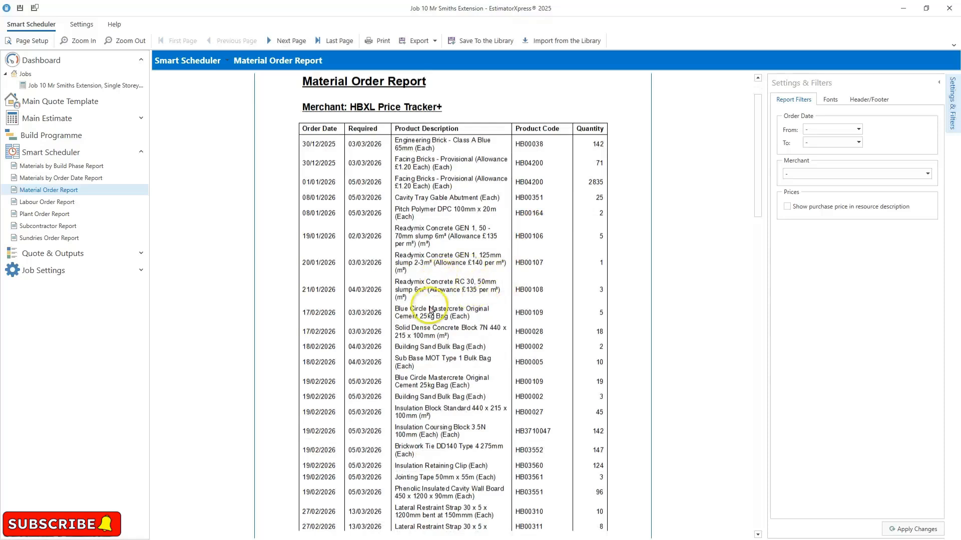
- Open the Labour, Plant and Subcontractor order reports in turn
click(70, 203)
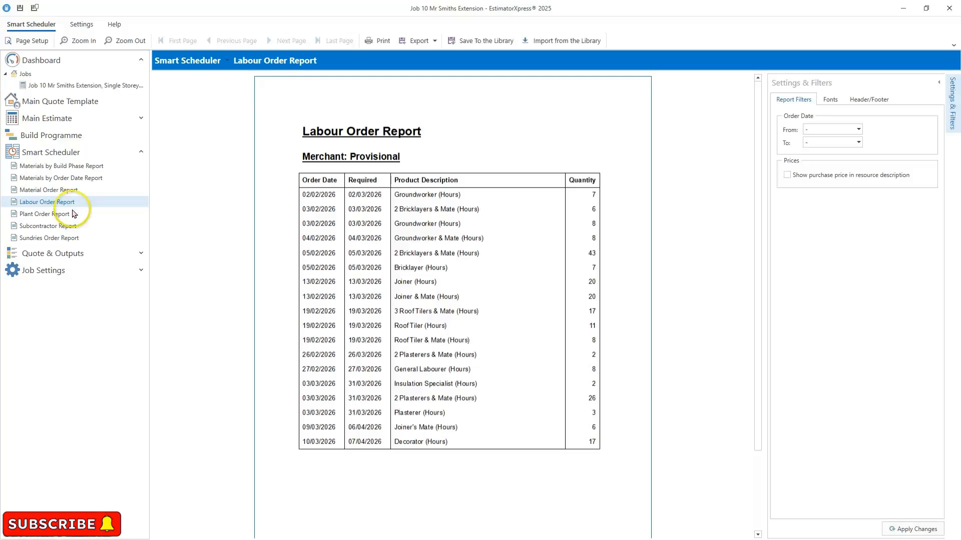
click(65, 215)
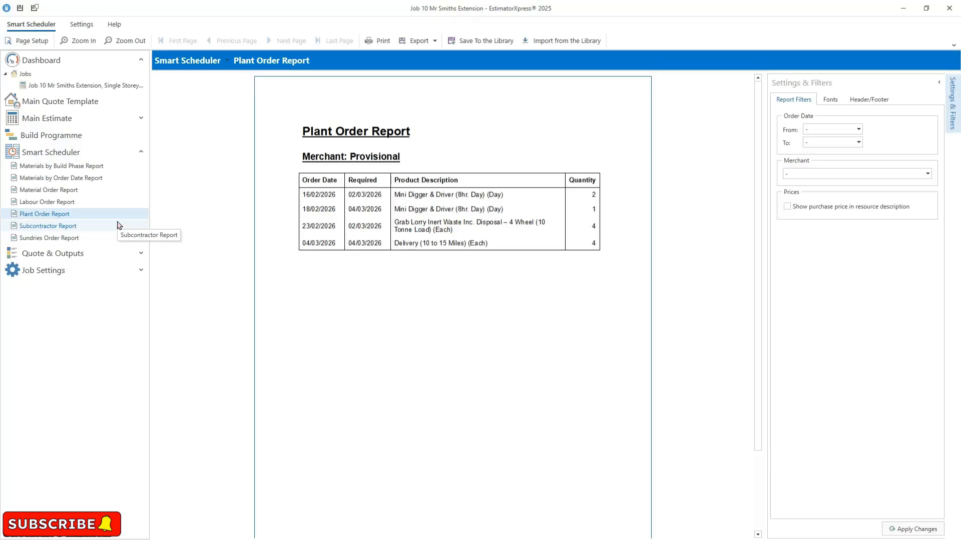
click(90, 232)
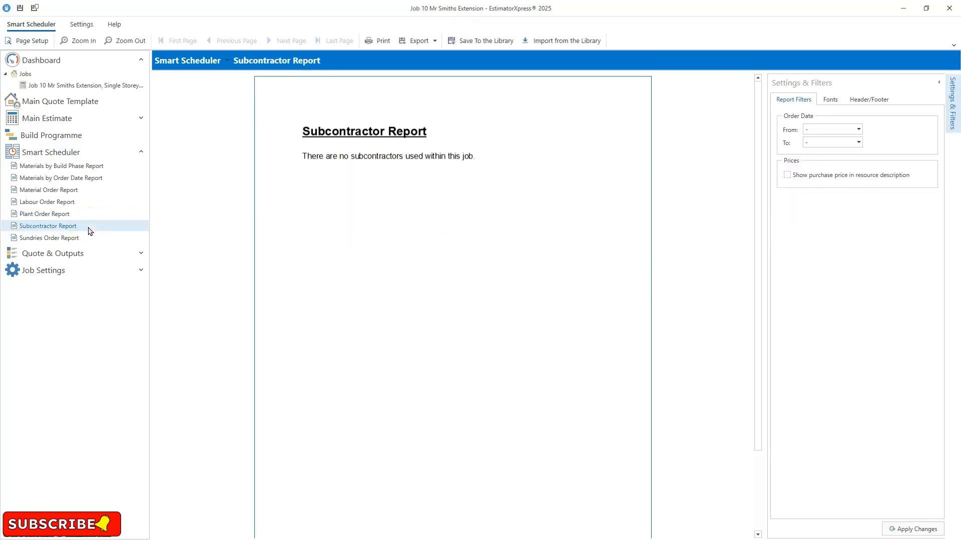